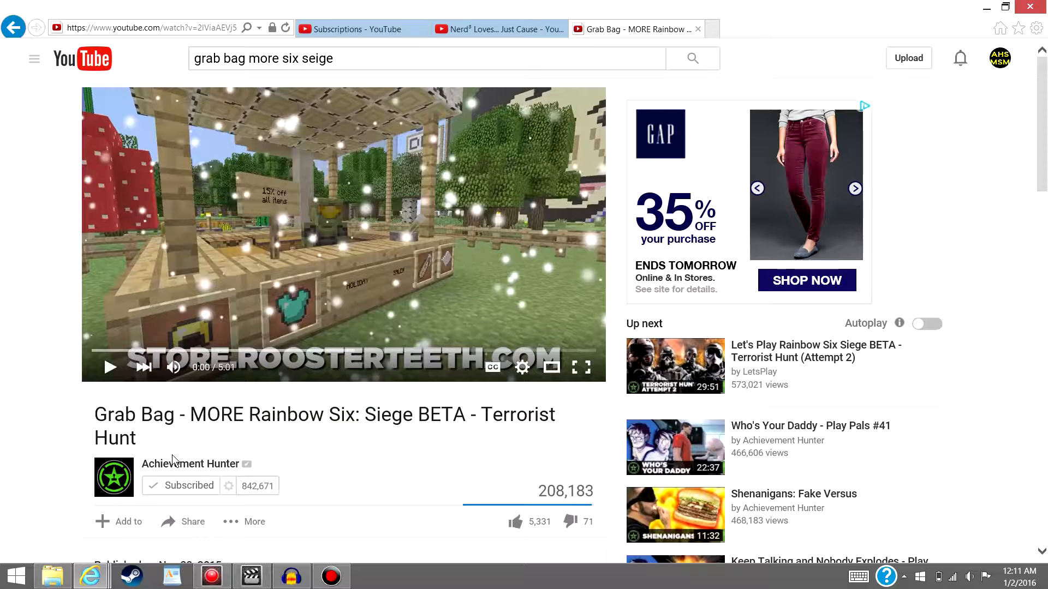
# - Check the Invisible Touch 2 file's timestamps in the Third 25 folder and cue the Grab Bag video to 4:39
pyautogui.click(52, 576)
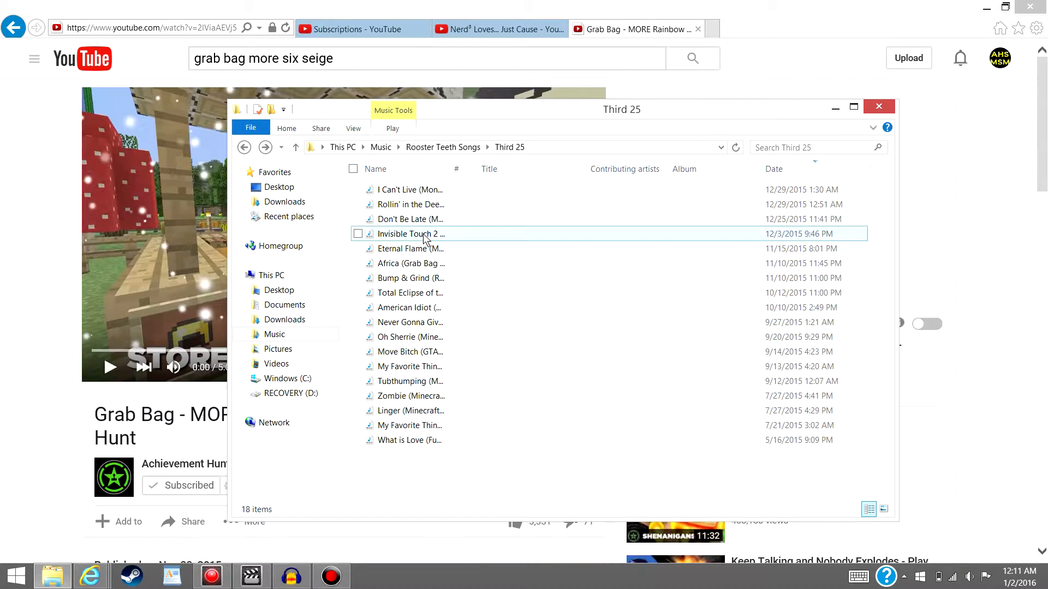
pyautogui.moveTo(424, 235)
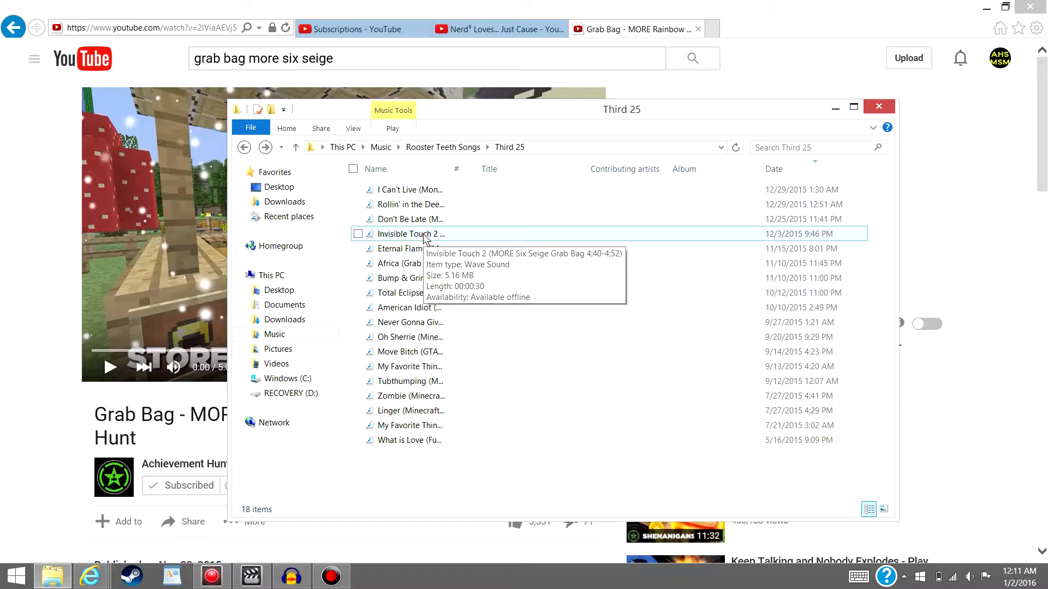
pyautogui.click(31, 236)
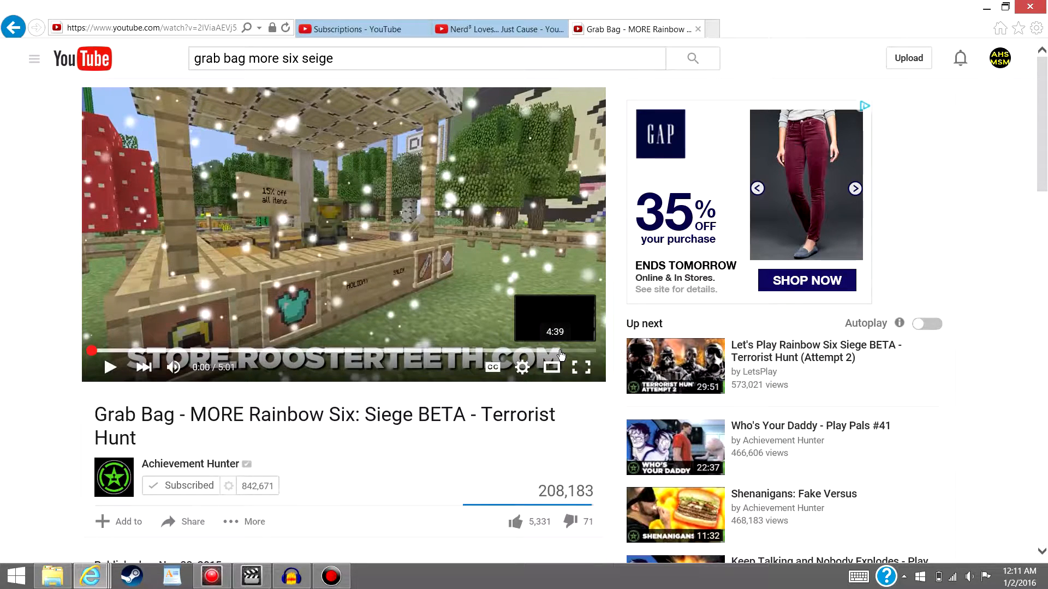
pyautogui.click(561, 351)
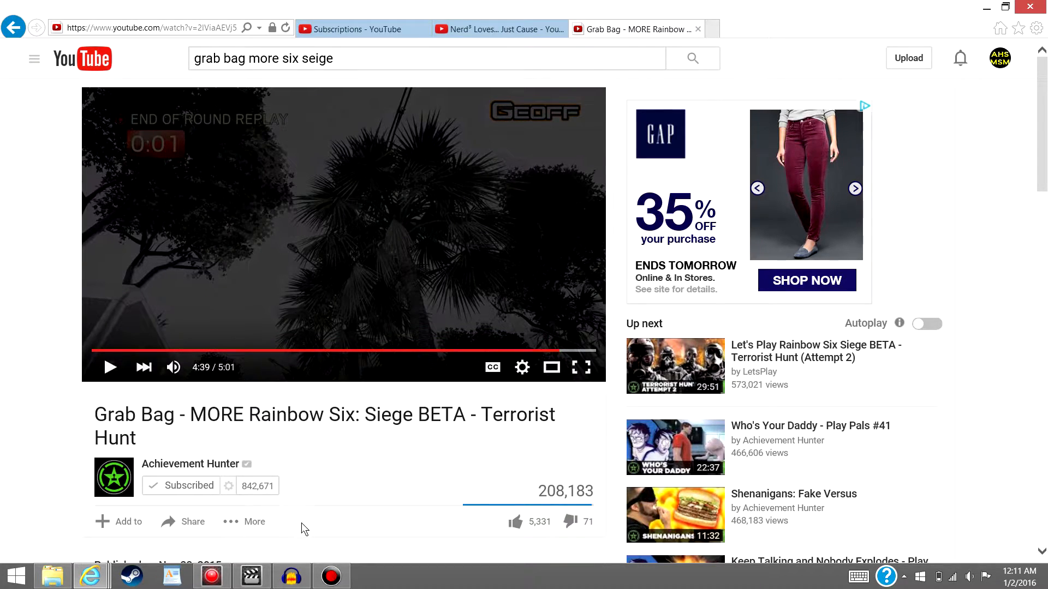
# - Switch to Audacity and start recording a new stereo track from the Stereo Mix input
pyautogui.click(291, 576)
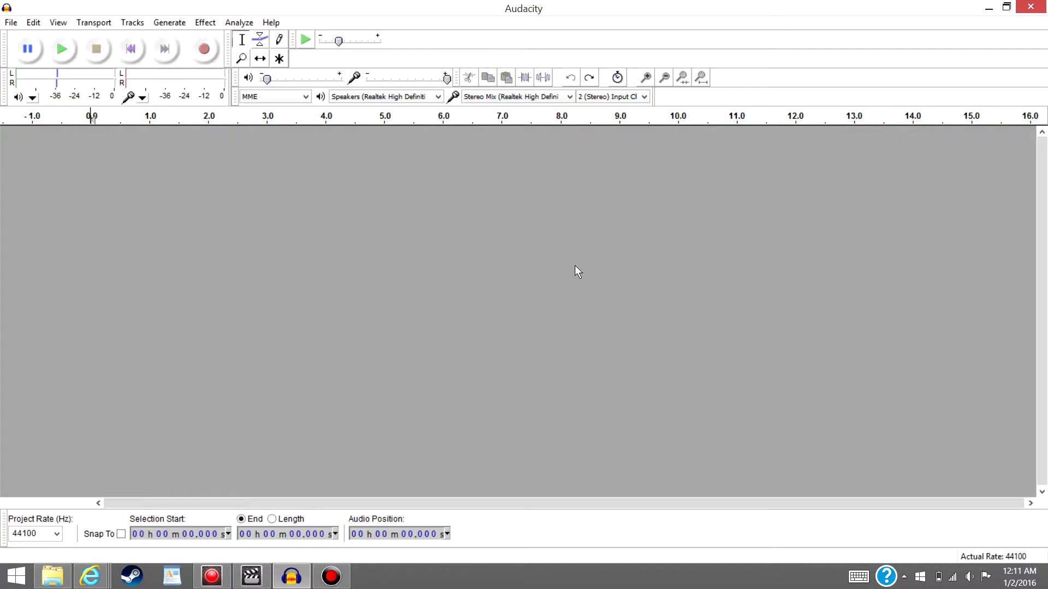
pyautogui.click(504, 91)
pyautogui.click(508, 94)
pyautogui.click(211, 53)
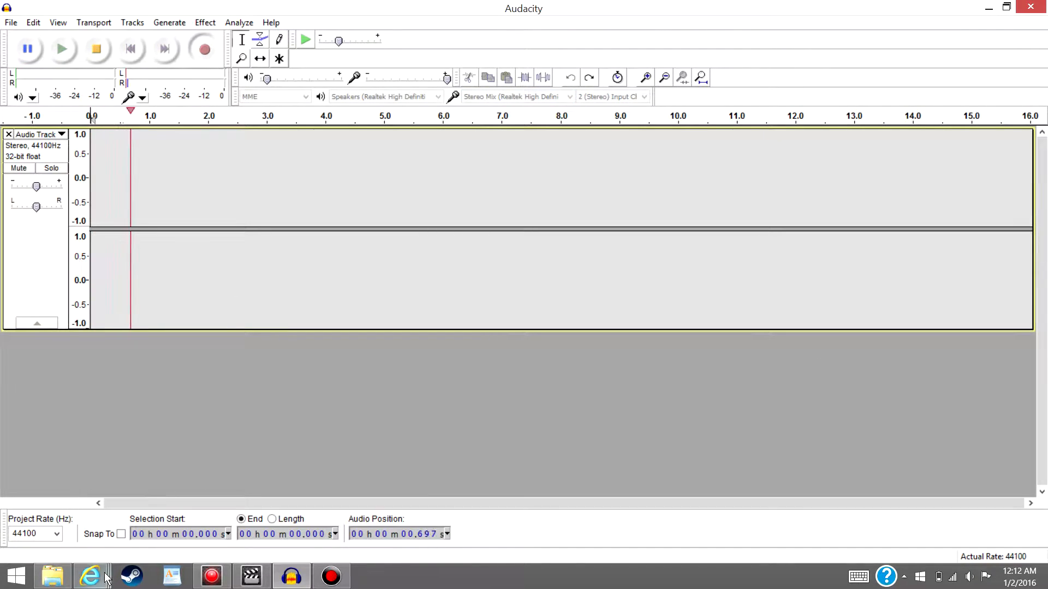
# - Play the Grab Bag video from 4:39 to capture the song passage, end the Audacity recording and pause the video
pyautogui.moveTo(108, 579)
pyautogui.click(356, 521)
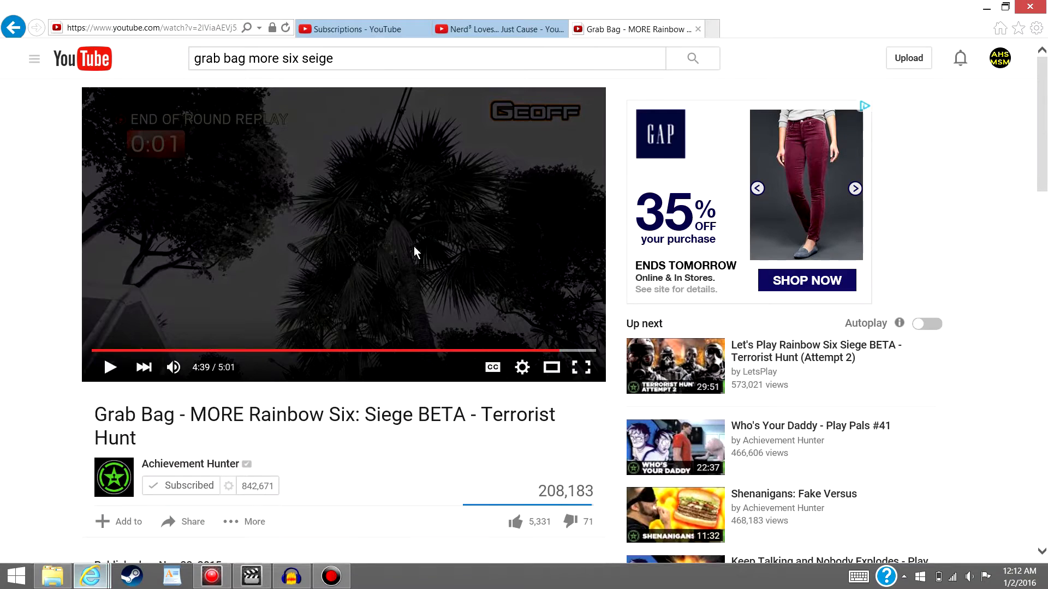
pyautogui.click(324, 166)
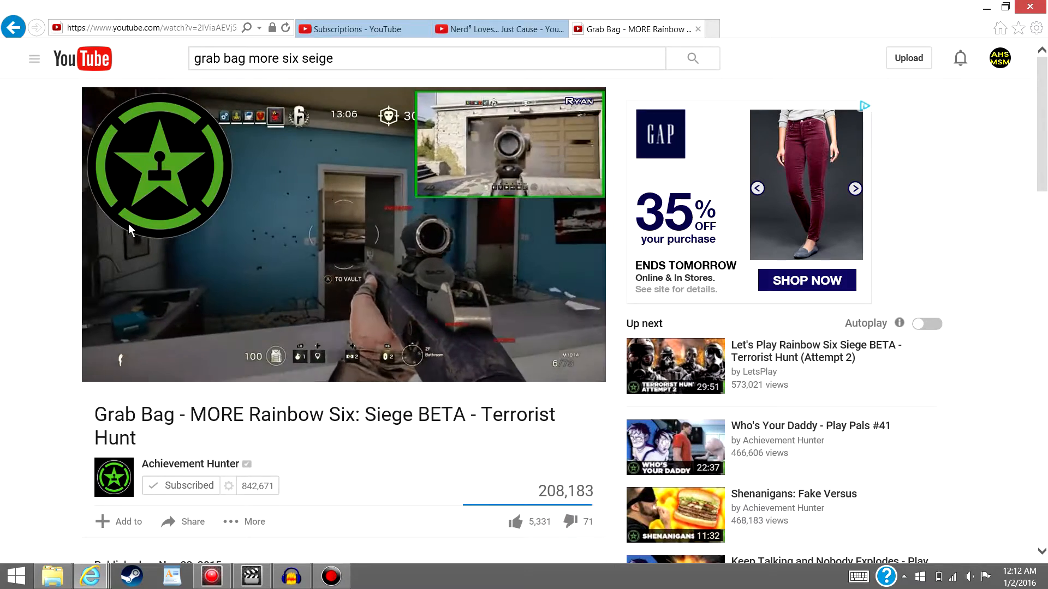
pyautogui.click(303, 580)
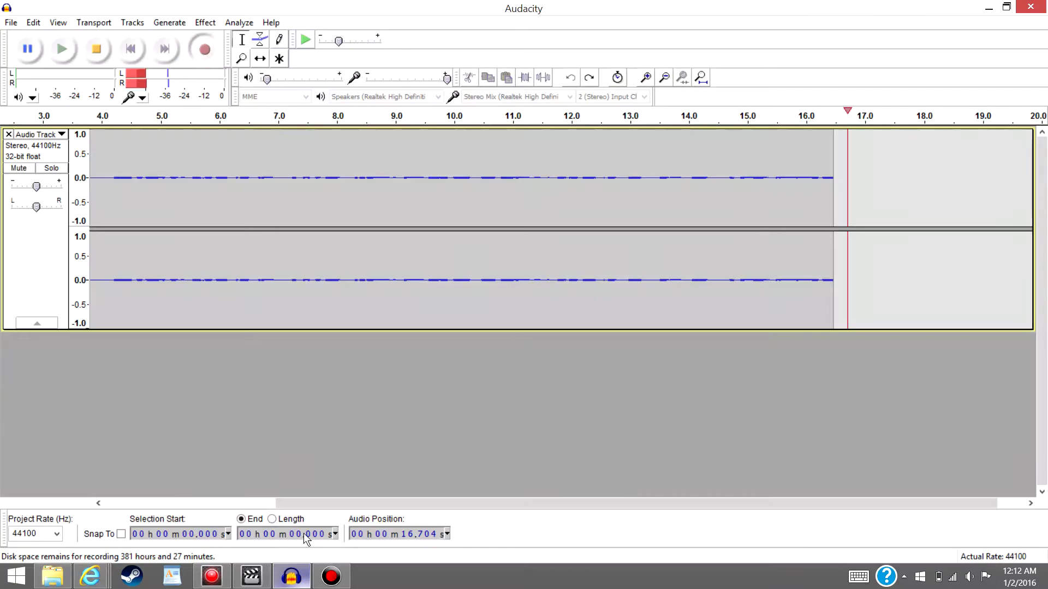
pyautogui.click(97, 56)
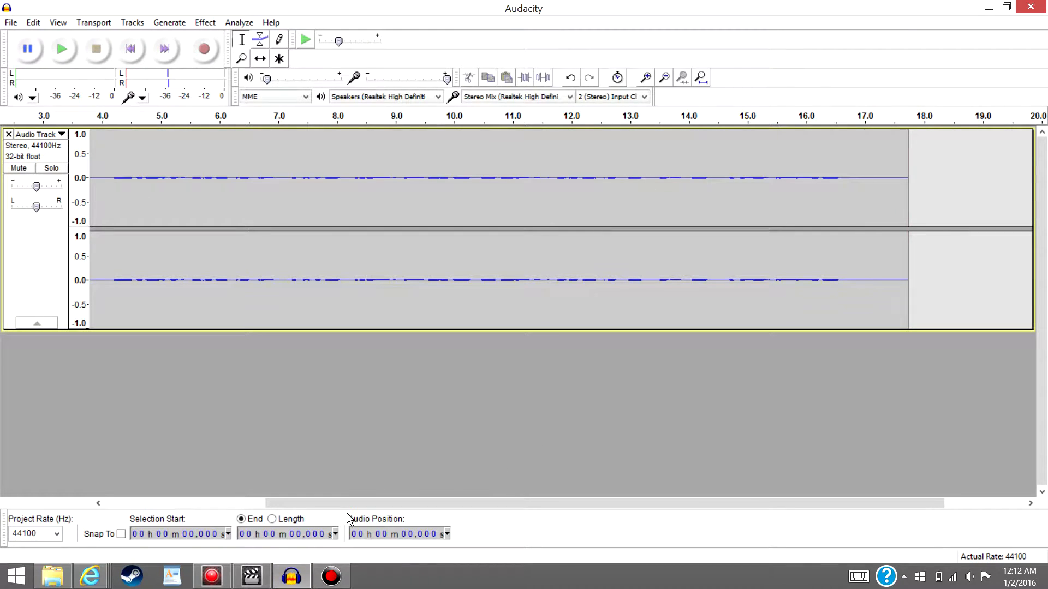
pyautogui.moveTo(90, 576)
pyautogui.click(319, 532)
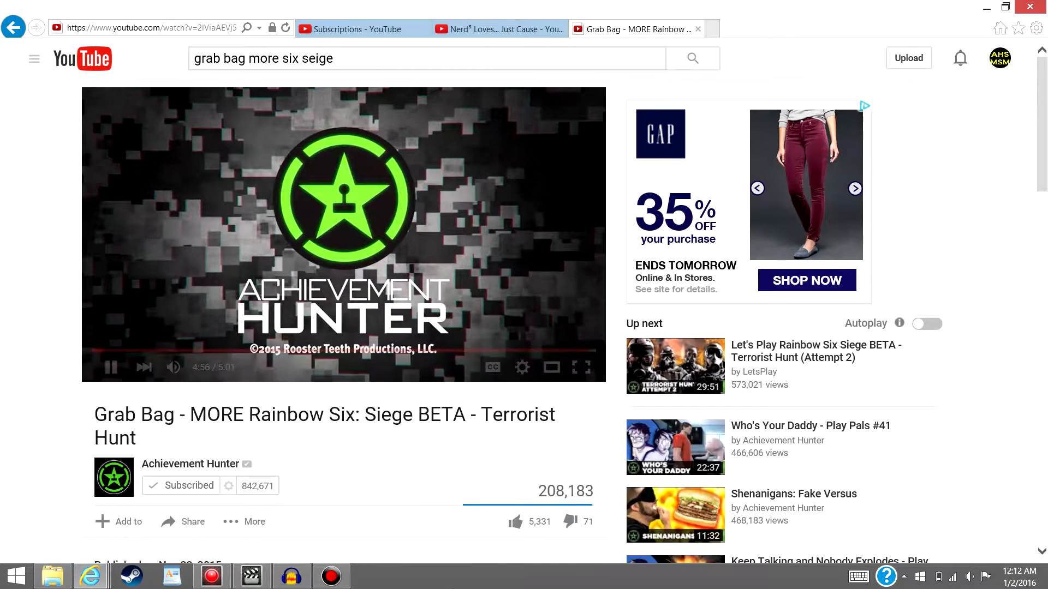
pyautogui.hotkey('alt', 'Tab')
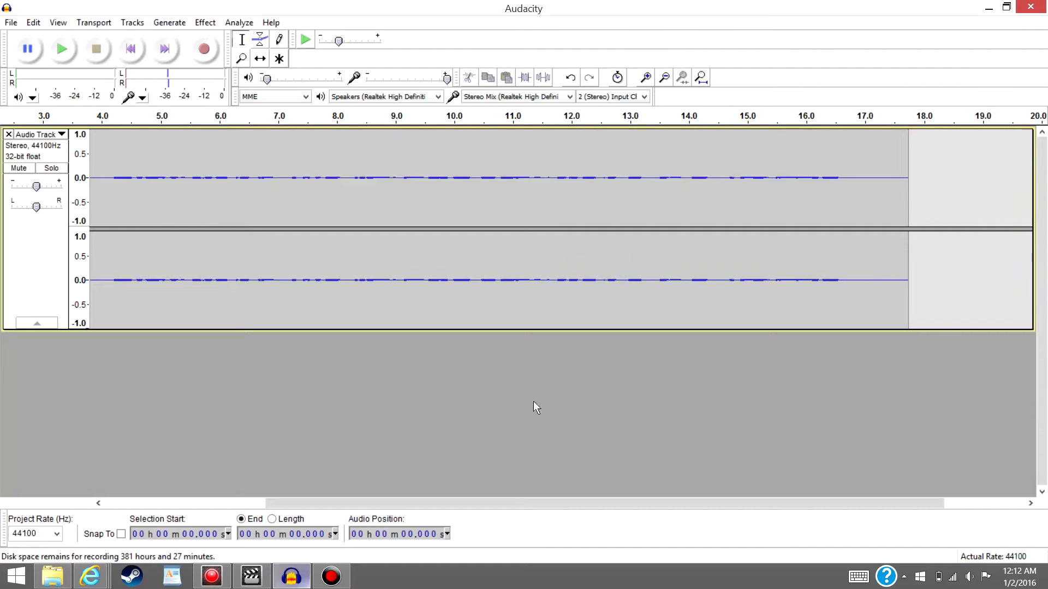
# - Cut about 4.2 seconds of silence from the start of the recorded track and play back its new beginning
pyautogui.click(63, 50)
pyautogui.click(98, 48)
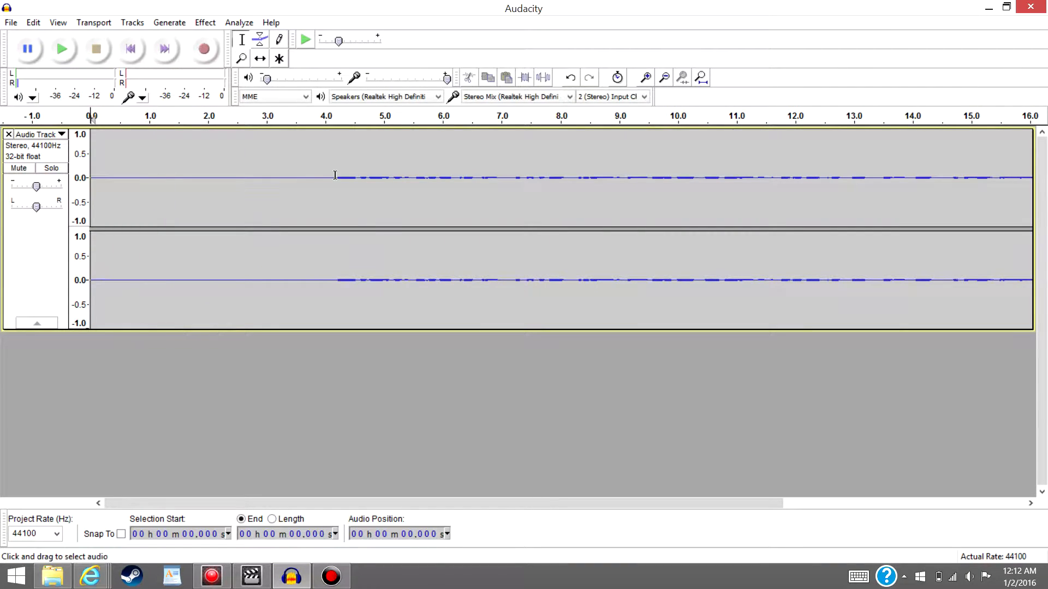
pyautogui.moveTo(336, 175); pyautogui.dragTo(90, 180)
pyautogui.click(470, 77)
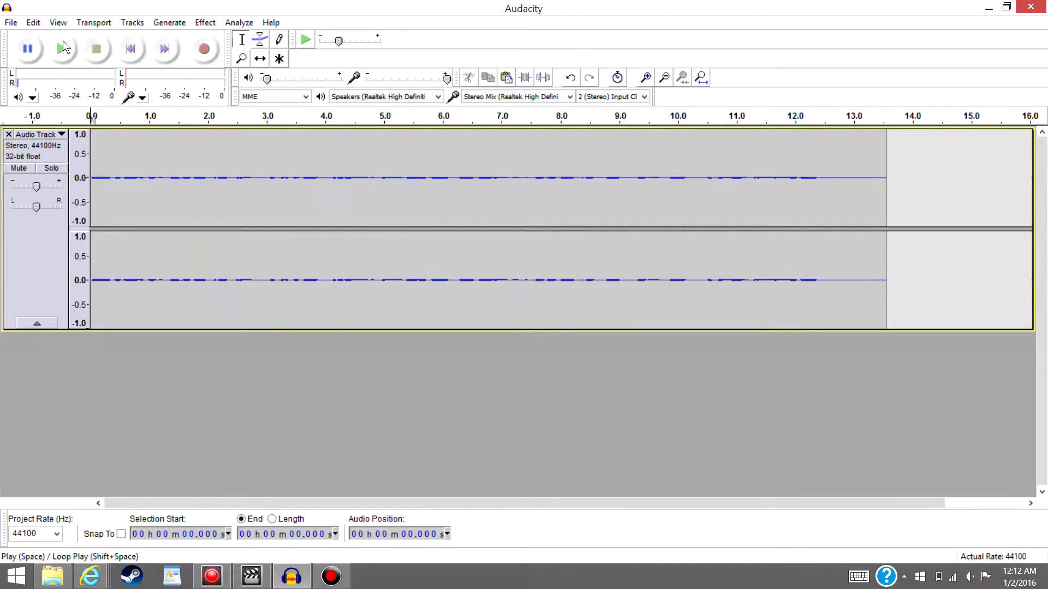
pyautogui.click(63, 49)
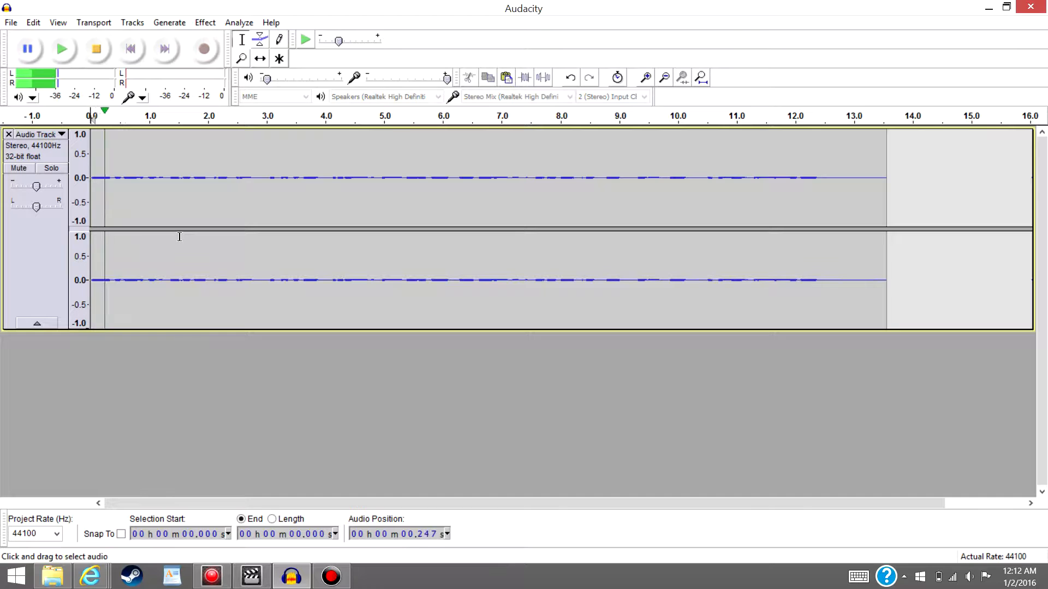
pyautogui.click(104, 49)
# - Cut the trailing silence of the track from about 12.4 s to its end
pyautogui.click(820, 176)
pyautogui.moveTo(822, 177); pyautogui.dragTo(896, 177)
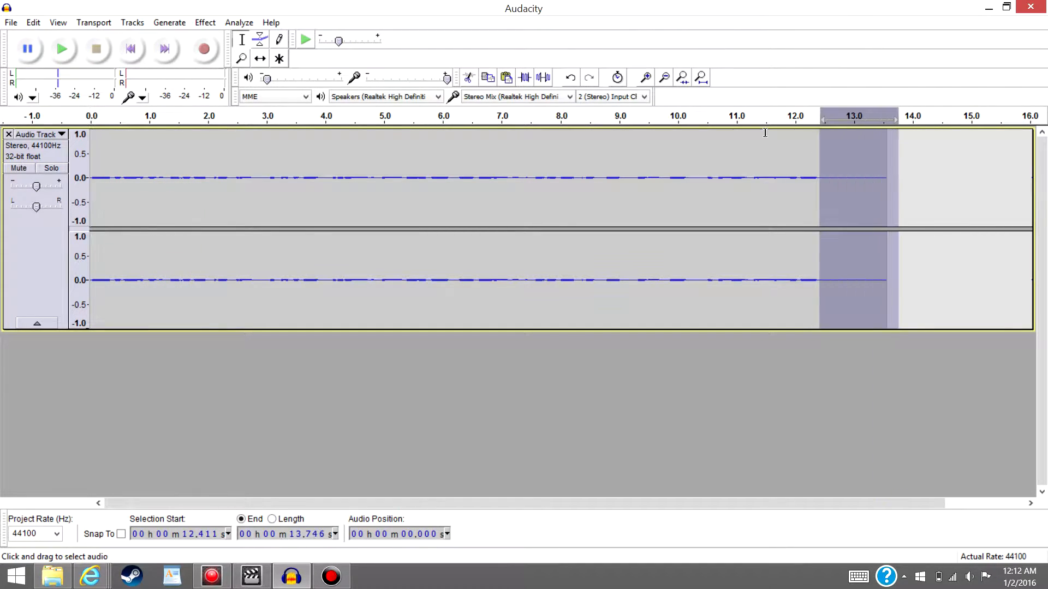
pyautogui.click(469, 77)
pyautogui.click(921, 168)
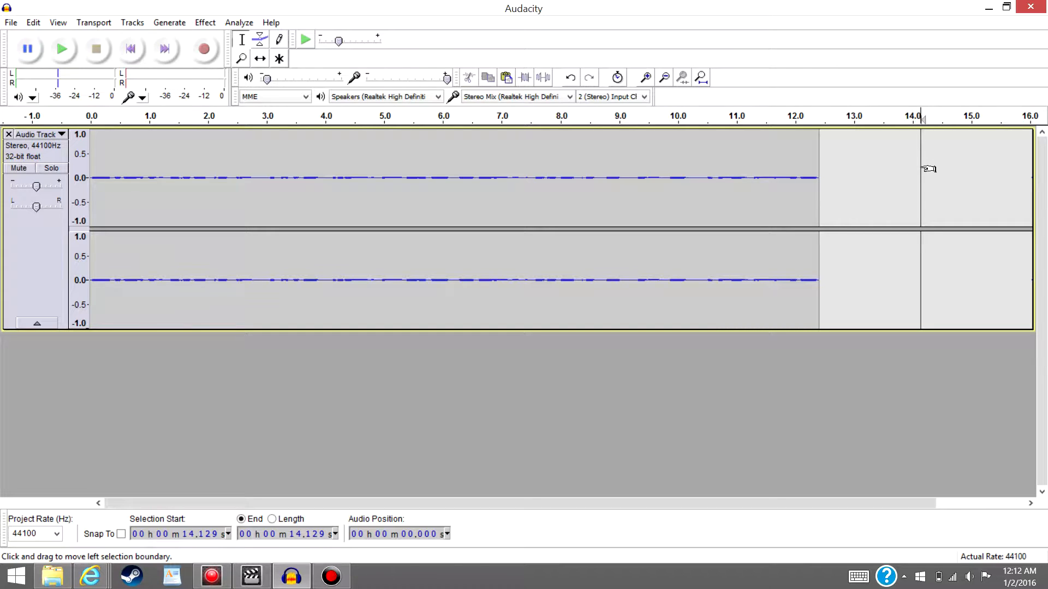
pyautogui.click(827, 153)
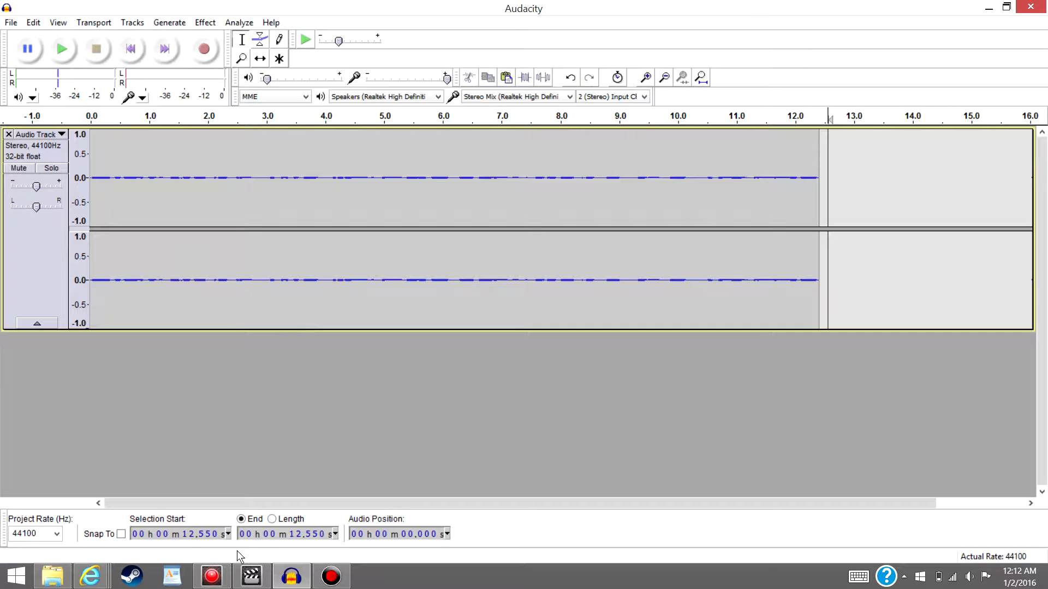
# - Search YouTube for "invisible touch genesis", open the video "Genesis - Invisible Touch (HQ)" and pause it
pyautogui.moveTo(94, 583)
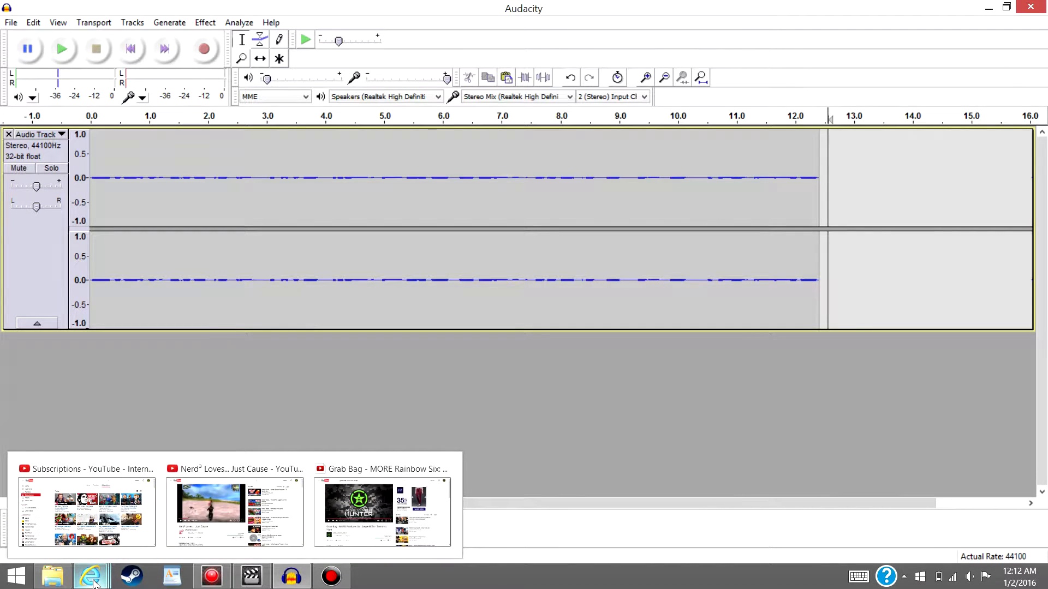
pyautogui.click(380, 530)
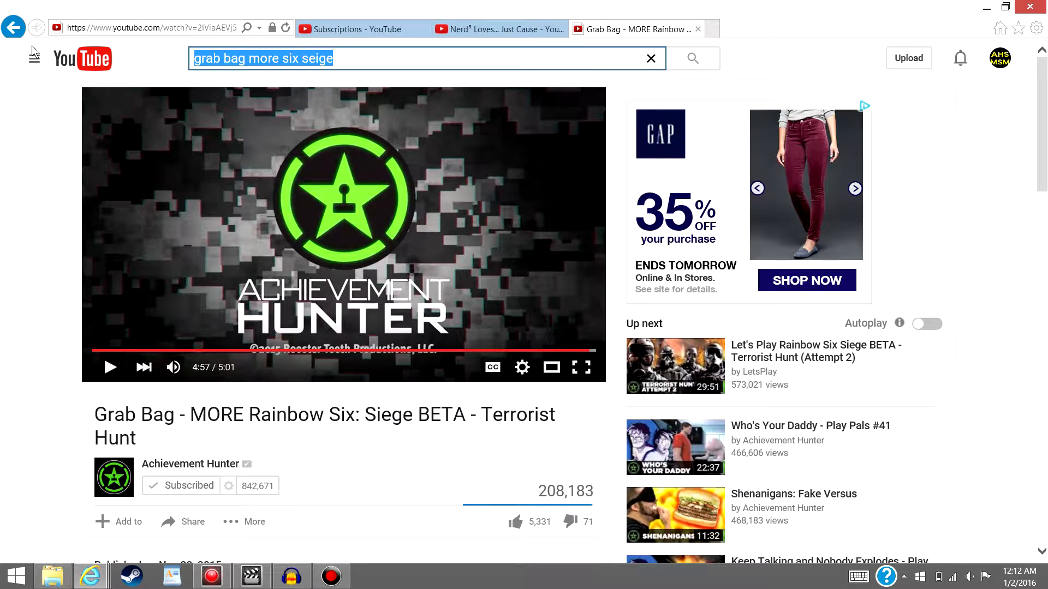
pyautogui.write('invisible to')
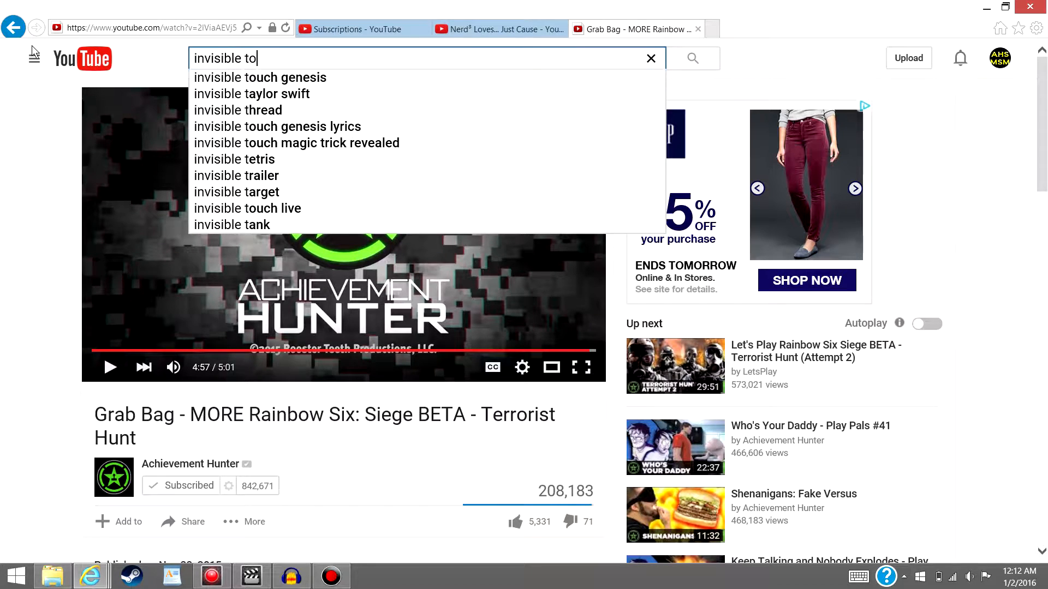
pyautogui.click(357, 77)
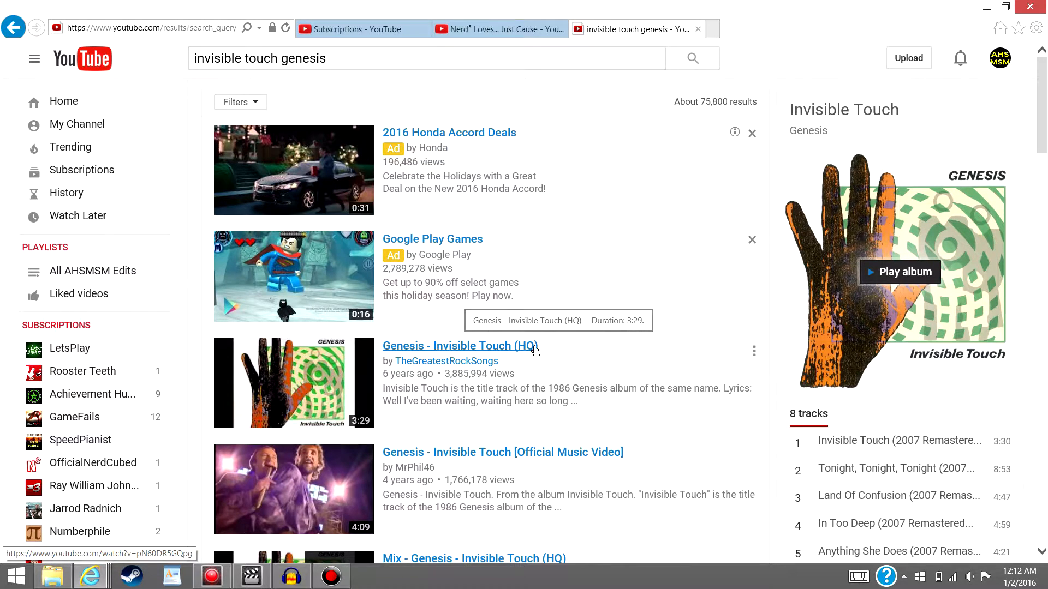
pyautogui.click(534, 349)
pyautogui.scroll(-1, 589, 347)
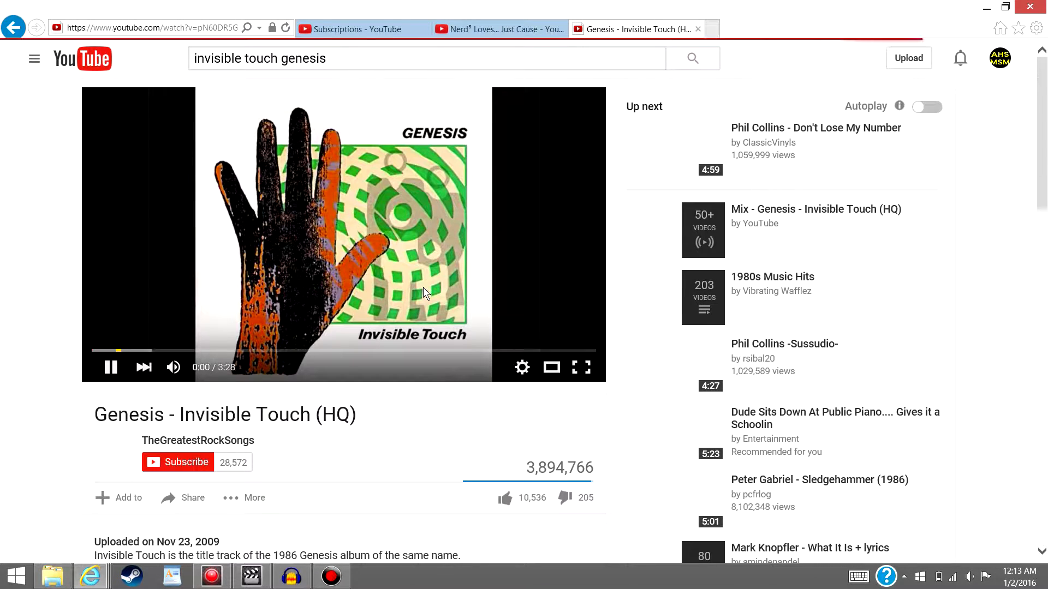
pyautogui.click(111, 194)
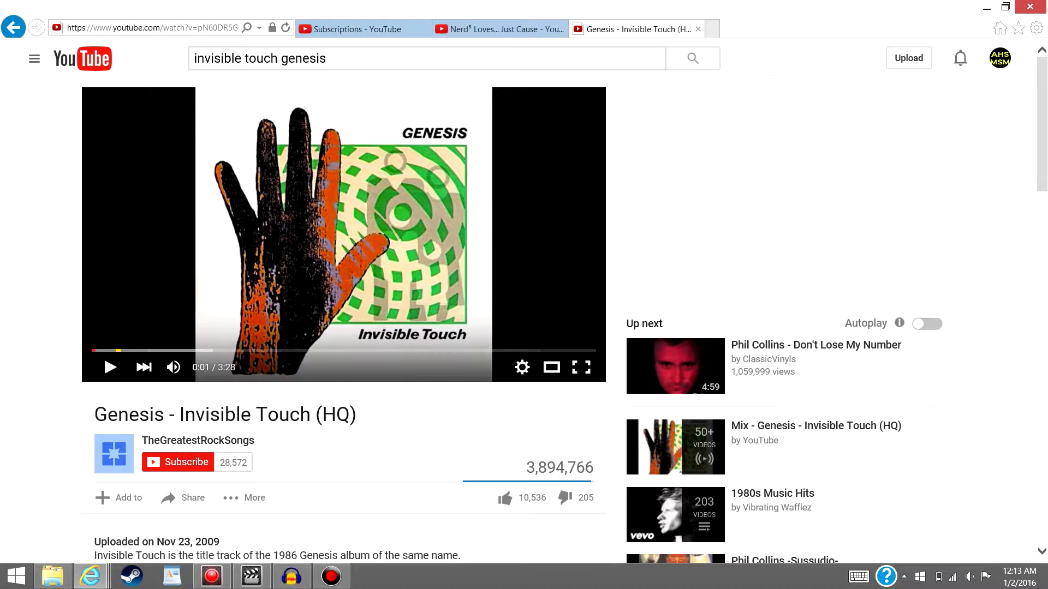
# - Seek through the Genesis song between about 0:40 and 0:50 to cue the passage for recording into Audacity
pyautogui.click(300, 582)
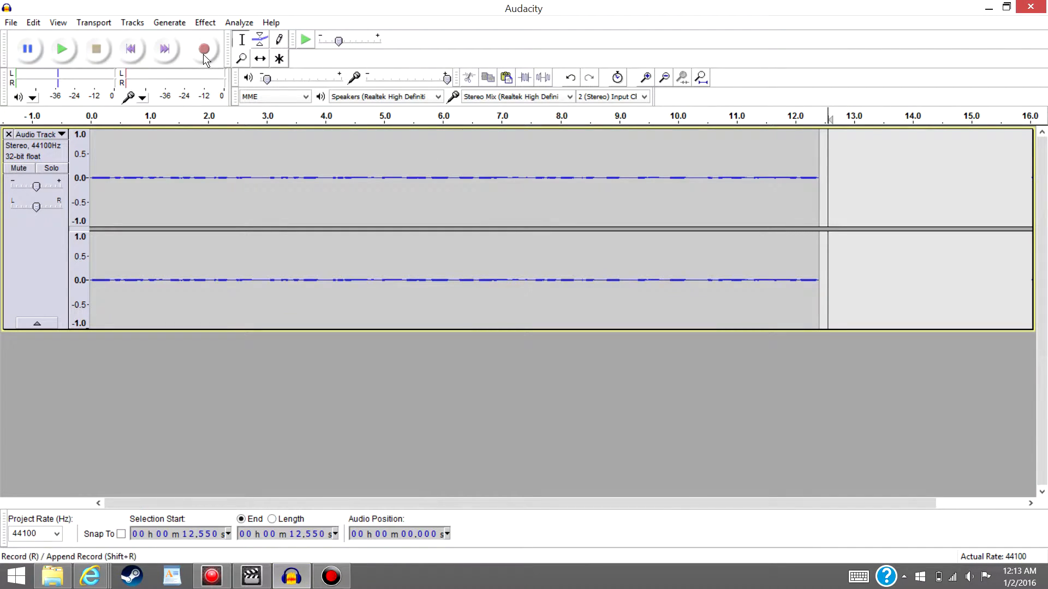
pyautogui.click(291, 576)
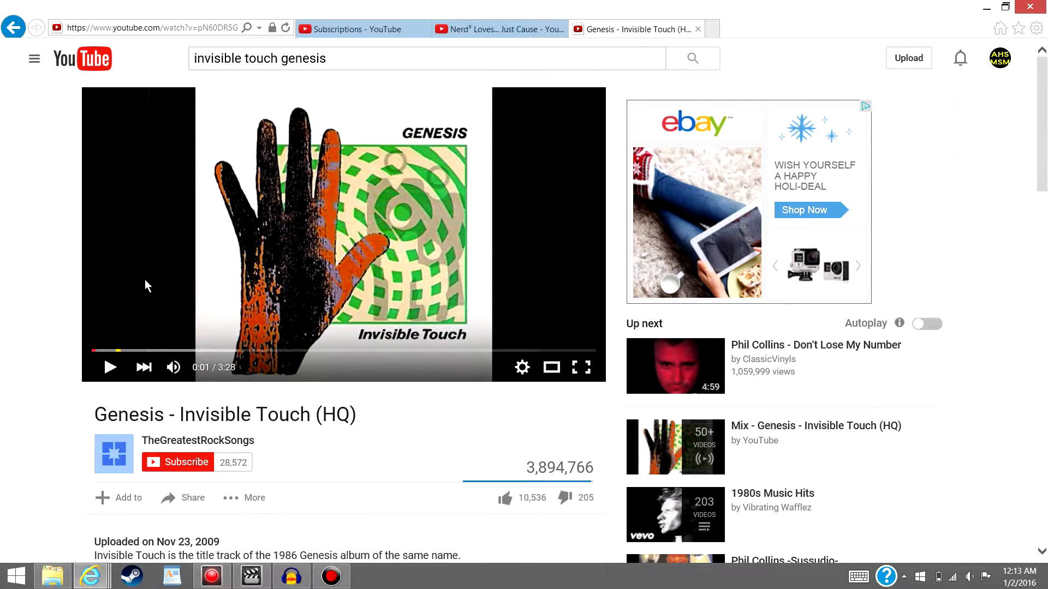
pyautogui.click(187, 352)
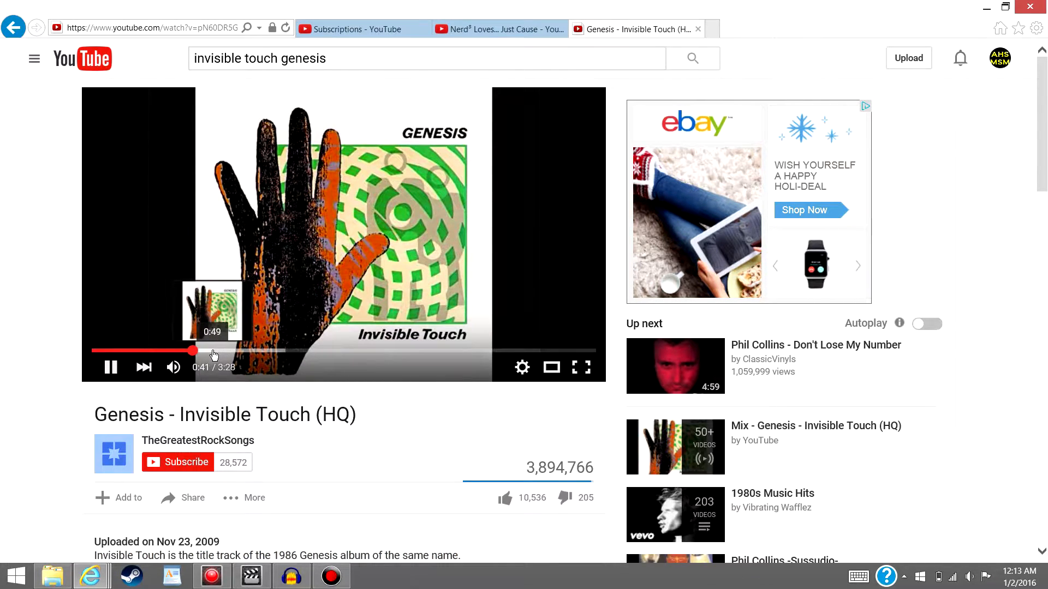
pyautogui.click(212, 352)
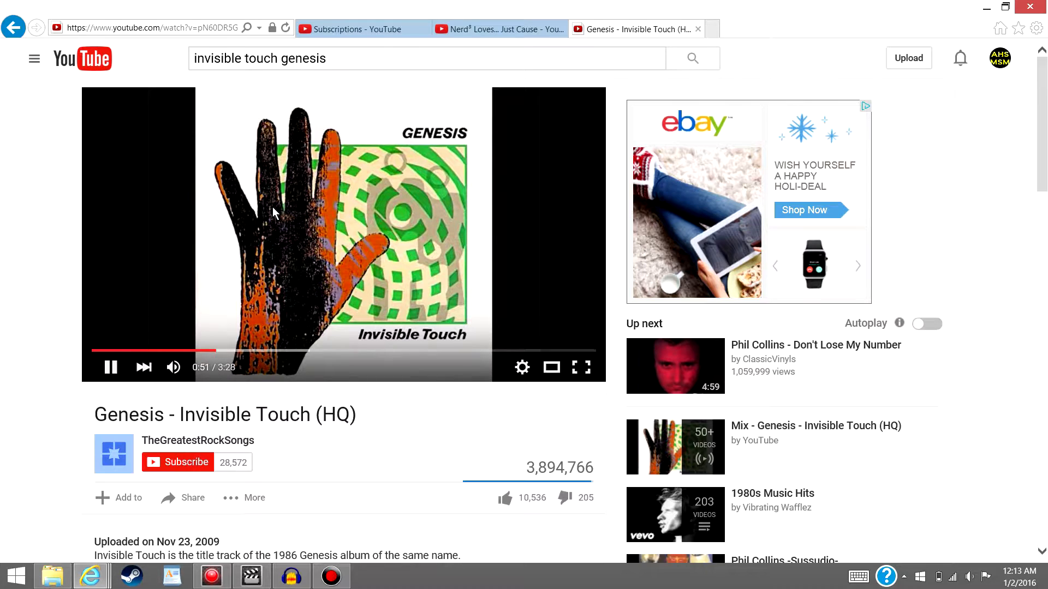
pyautogui.click(197, 352)
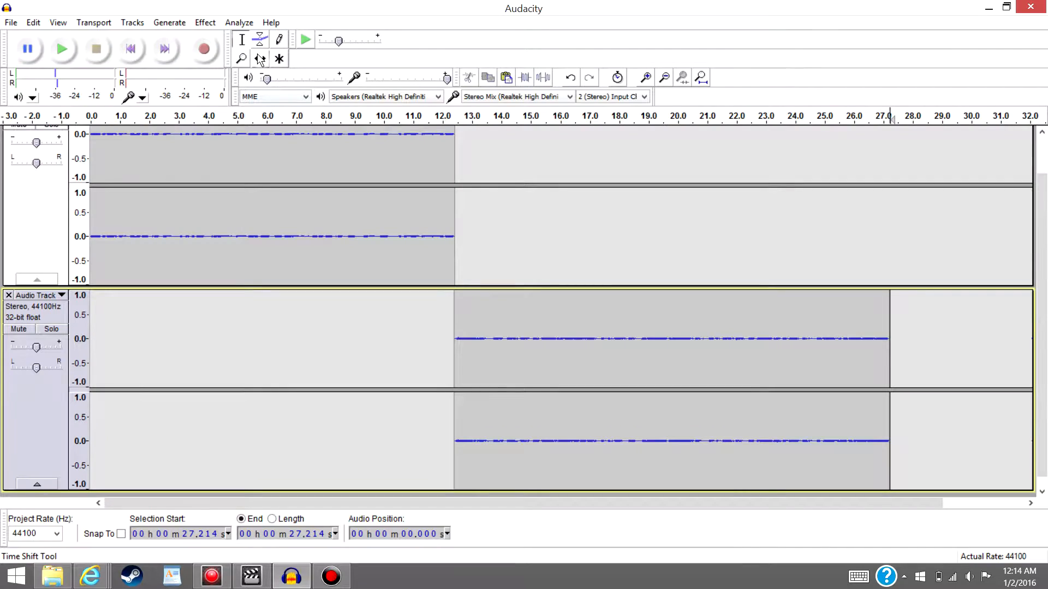
# - Shift the second recorded track in time so that it starts at 0 s, aligned with the first track
pyautogui.click(260, 58)
pyautogui.moveTo(596, 314); pyautogui.dragTo(232, 330)
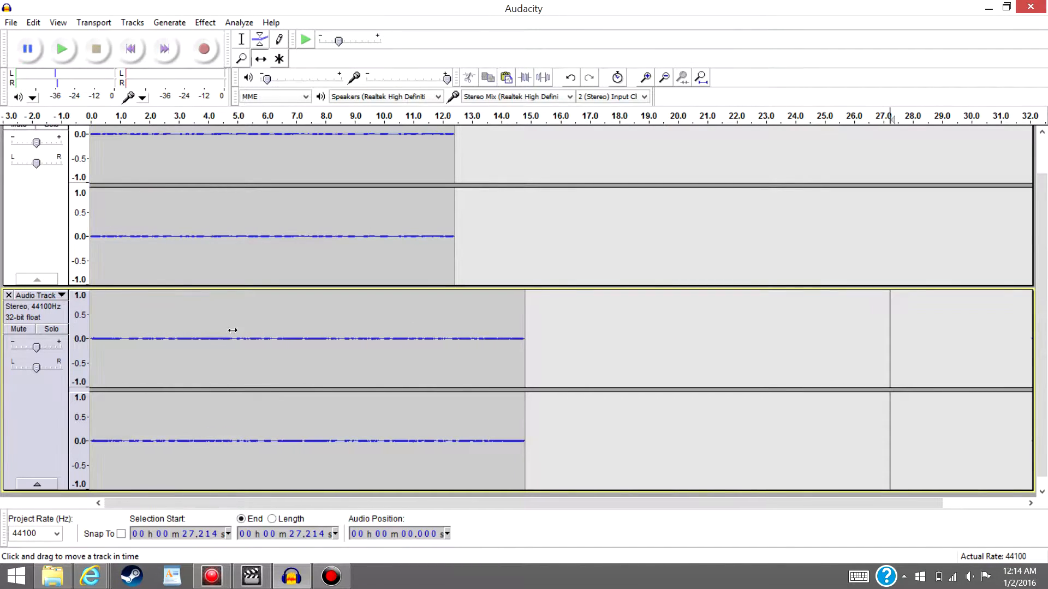
pyautogui.click(646, 77)
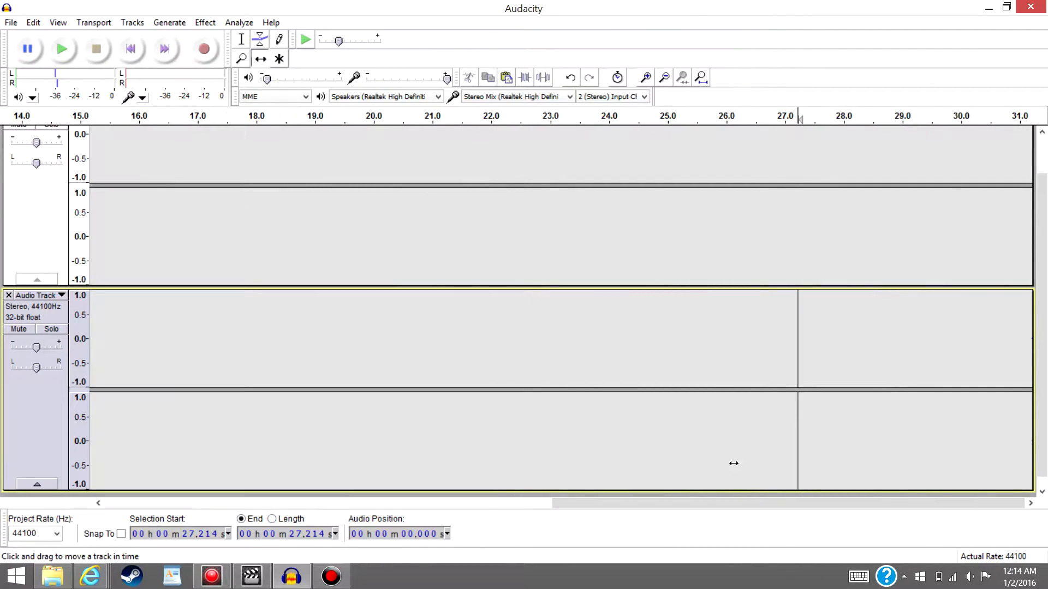
pyautogui.moveTo(730, 502); pyautogui.dragTo(360, 496)
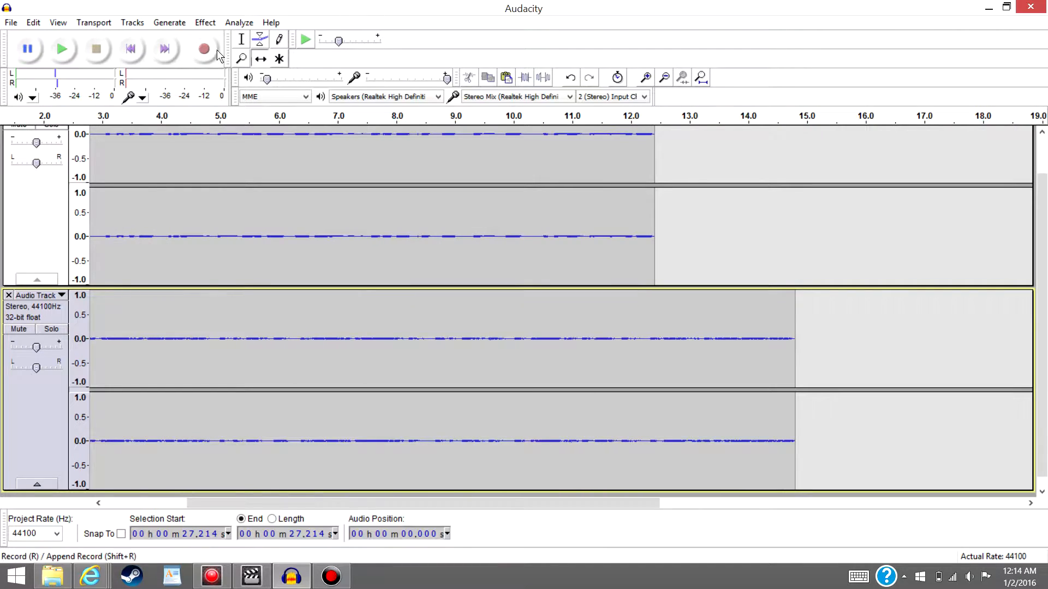
# - Amplify the full length of both tracks to a new peak amplitude of 0.0 dB, then clear the selection
pyautogui.click(242, 38)
pyautogui.scroll(2, 742, 235)
pyautogui.click(729, 234)
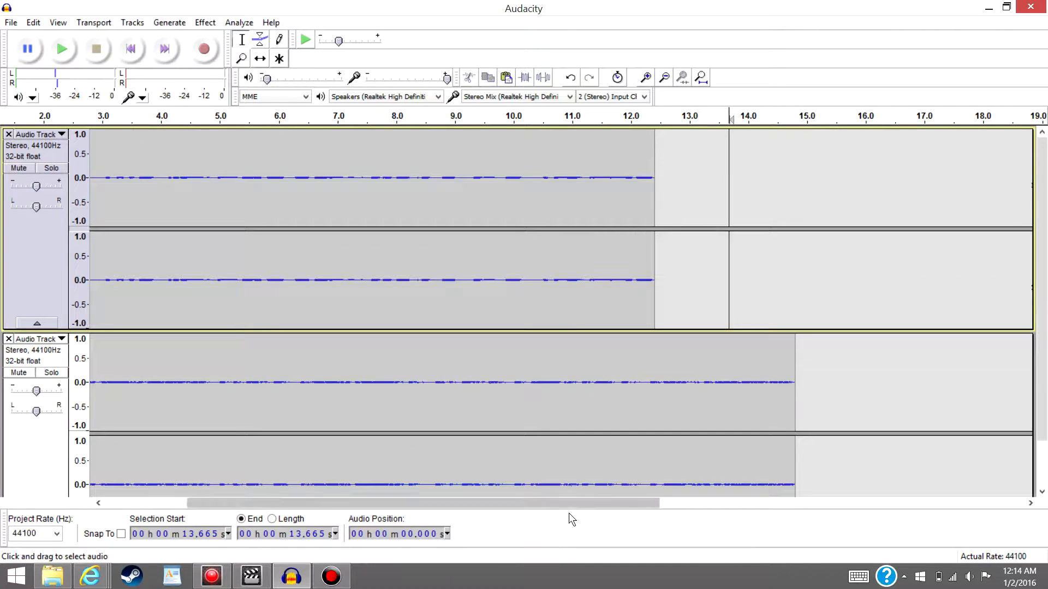
pyautogui.moveTo(568, 513); pyautogui.dragTo(444, 500)
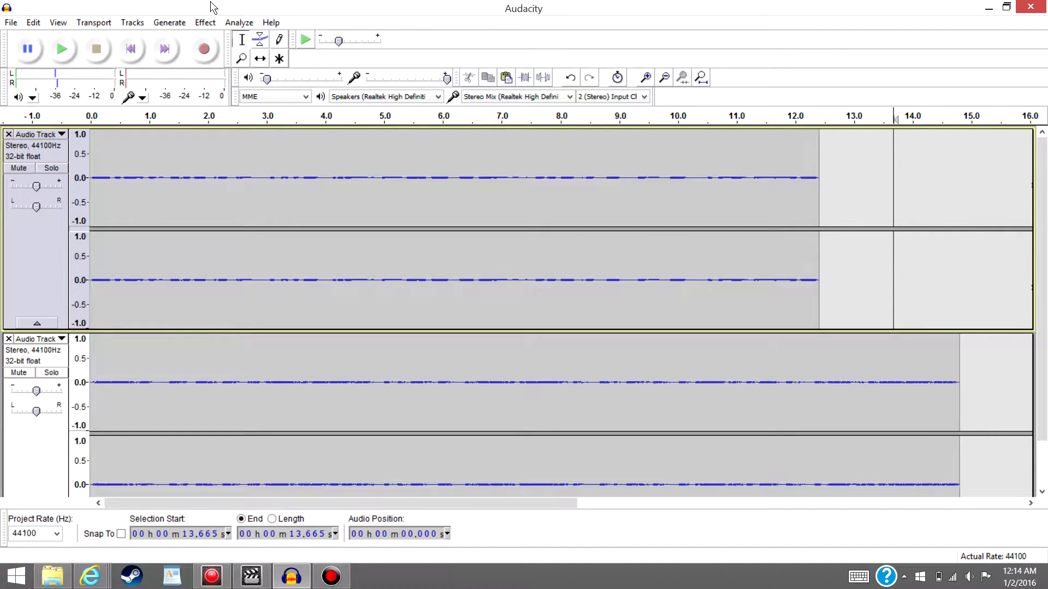
pyautogui.click(209, 24)
pyautogui.click(274, 57)
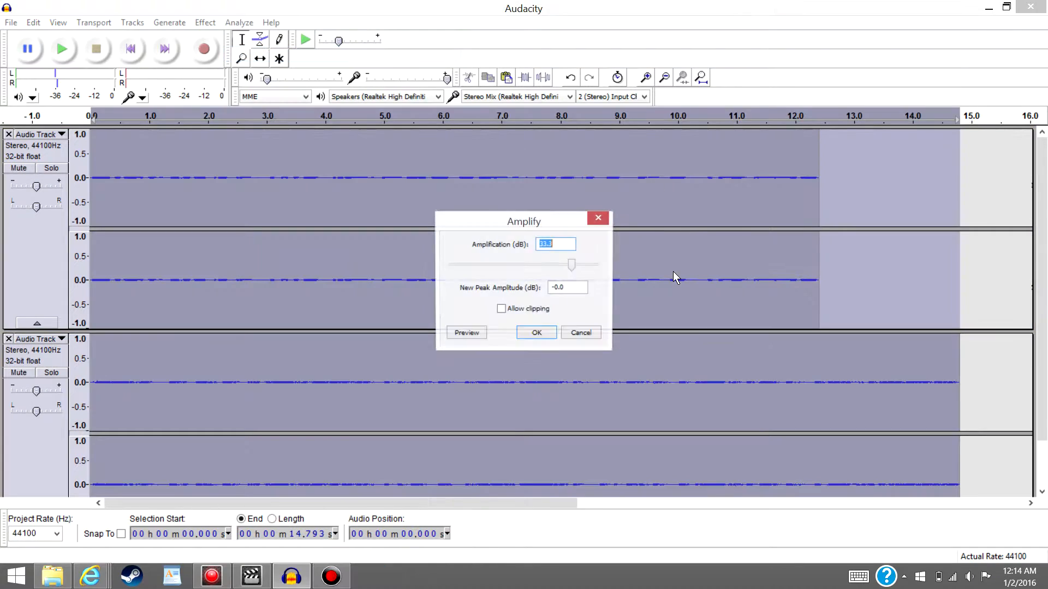
pyautogui.click(538, 333)
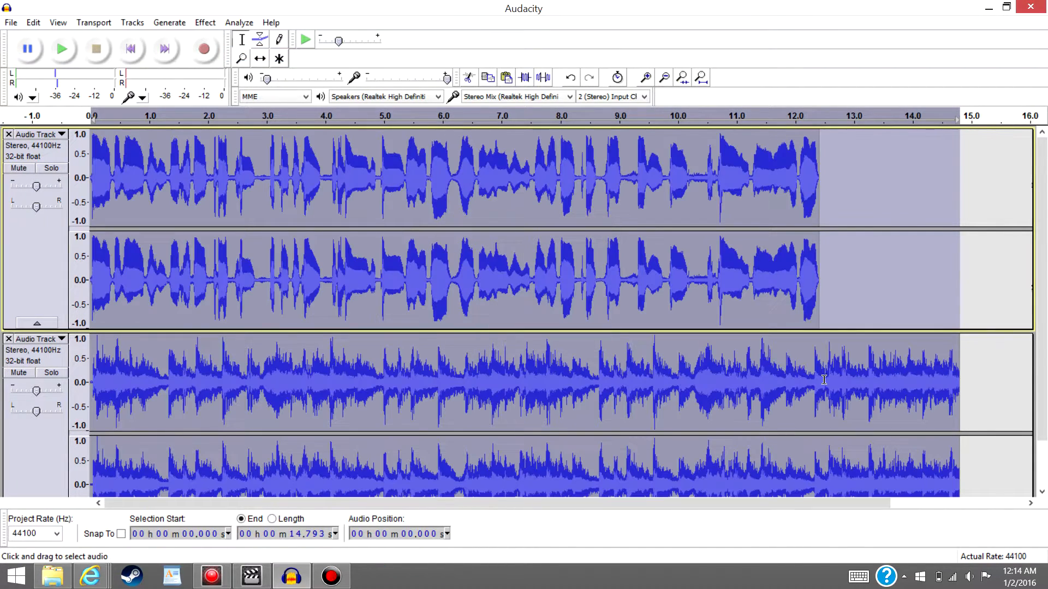
pyautogui.click(873, 262)
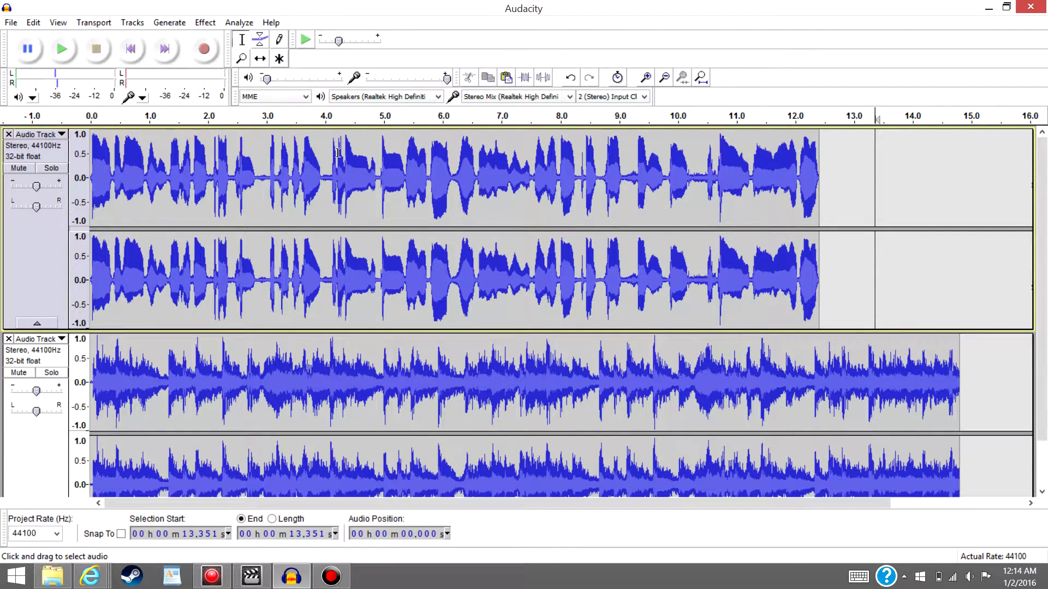
# - Cut the first track from about 2.9 s to its end, paste it at about 4.4 s, and select the track's opening clip
pyautogui.click(63, 120)
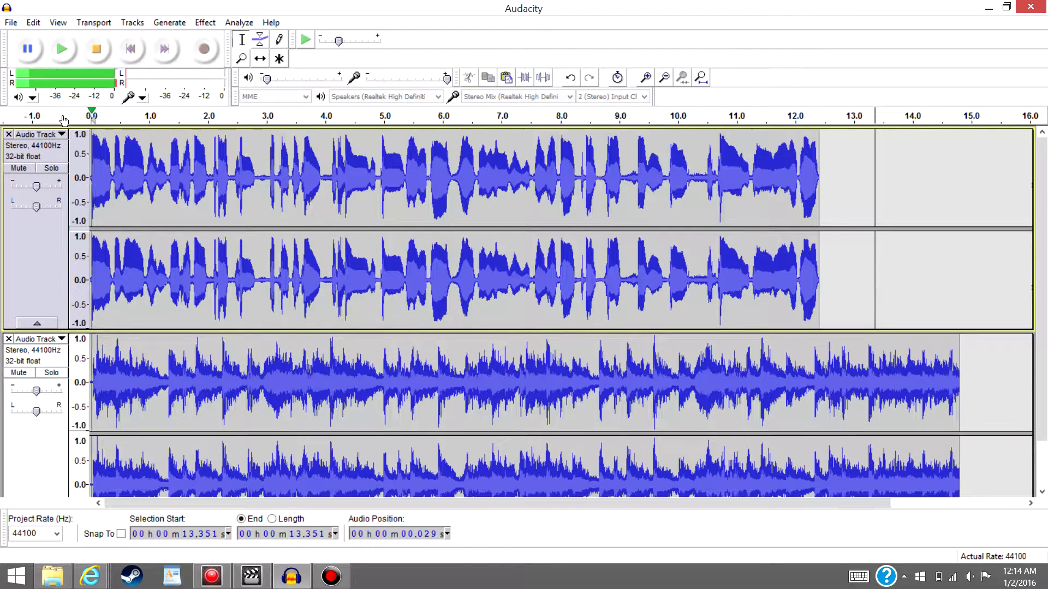
pyautogui.click(100, 50)
pyautogui.moveTo(259, 176); pyautogui.dragTo(823, 181)
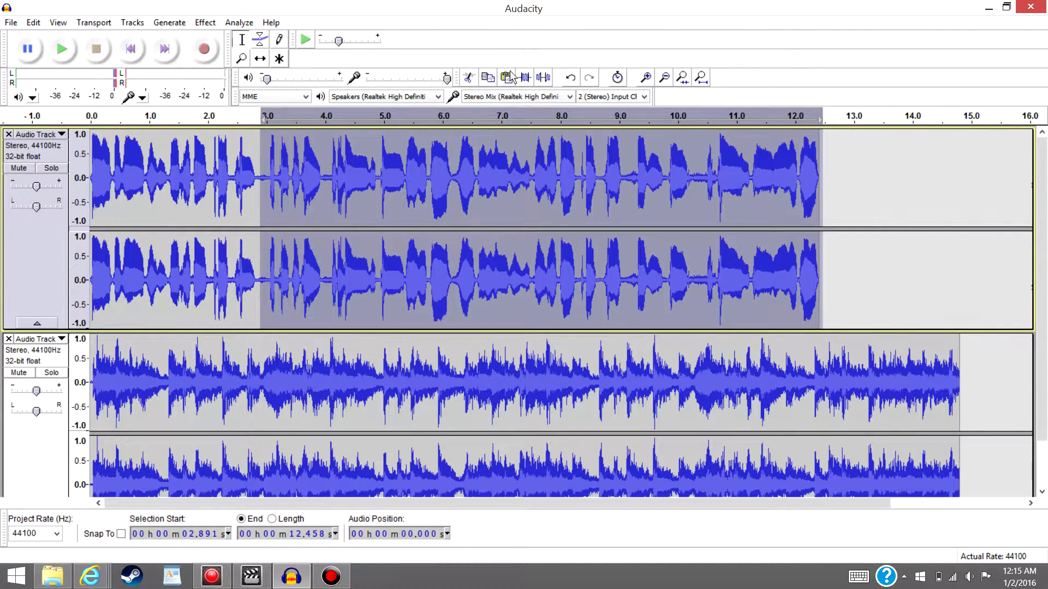
pyautogui.click(468, 81)
pyautogui.click(347, 174)
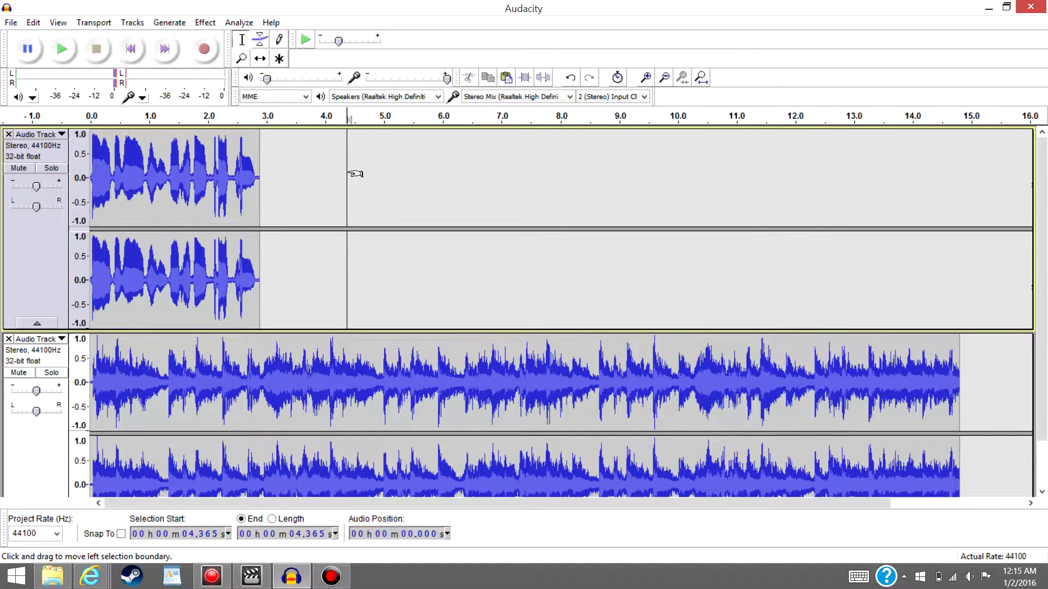
pyautogui.hotkey('ctrl', 'v')
pyautogui.click(140, 116)
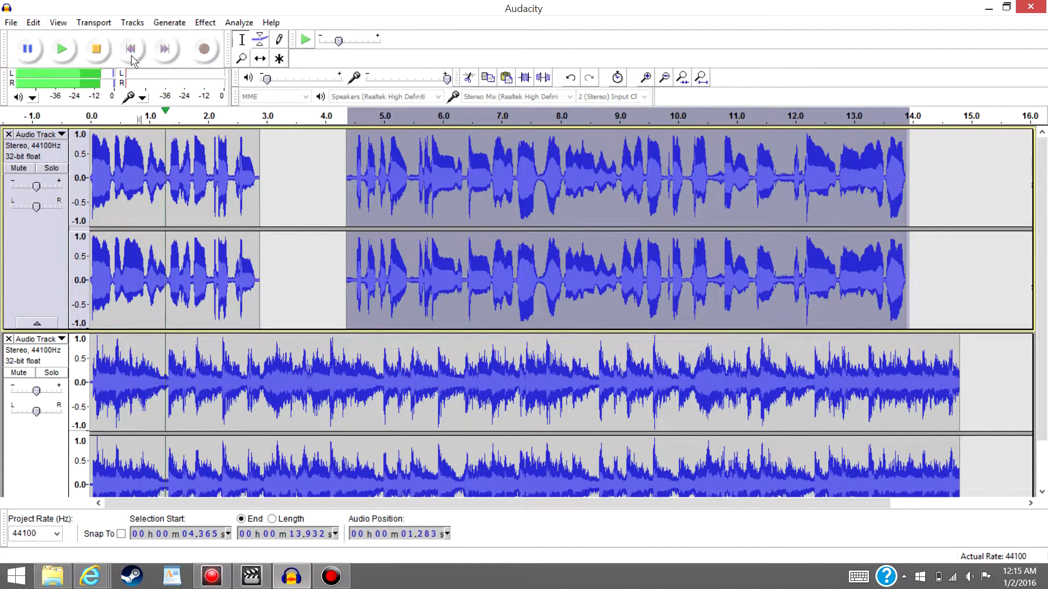
pyautogui.click(98, 49)
pyautogui.moveTo(261, 176); pyautogui.dragTo(91, 176)
# - Try to stretch the first track's opening clip to a length of 3.5 s with Change Tempo
pyautogui.click(205, 23)
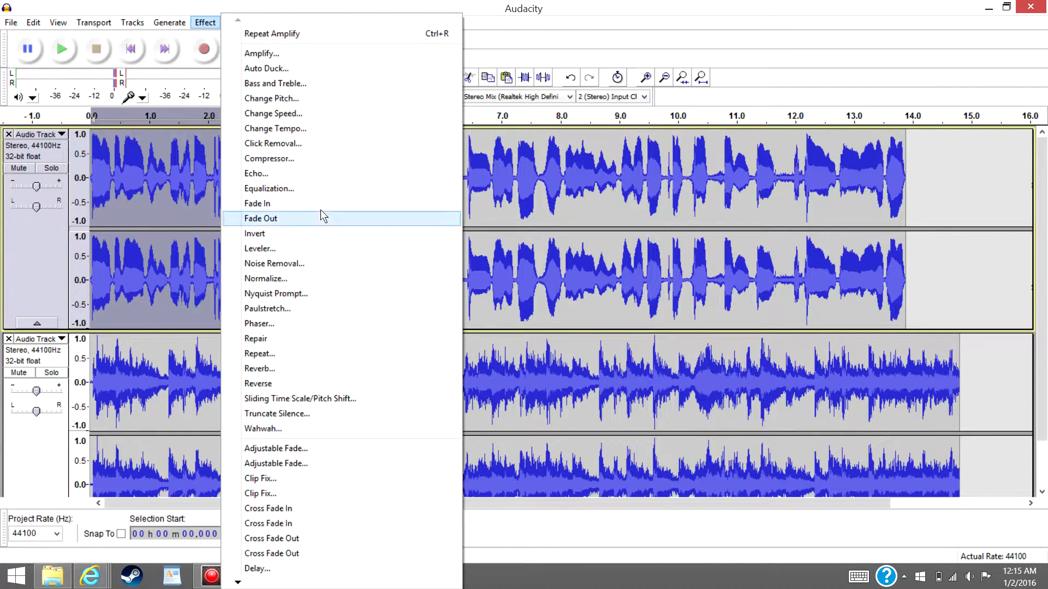
pyautogui.click(309, 129)
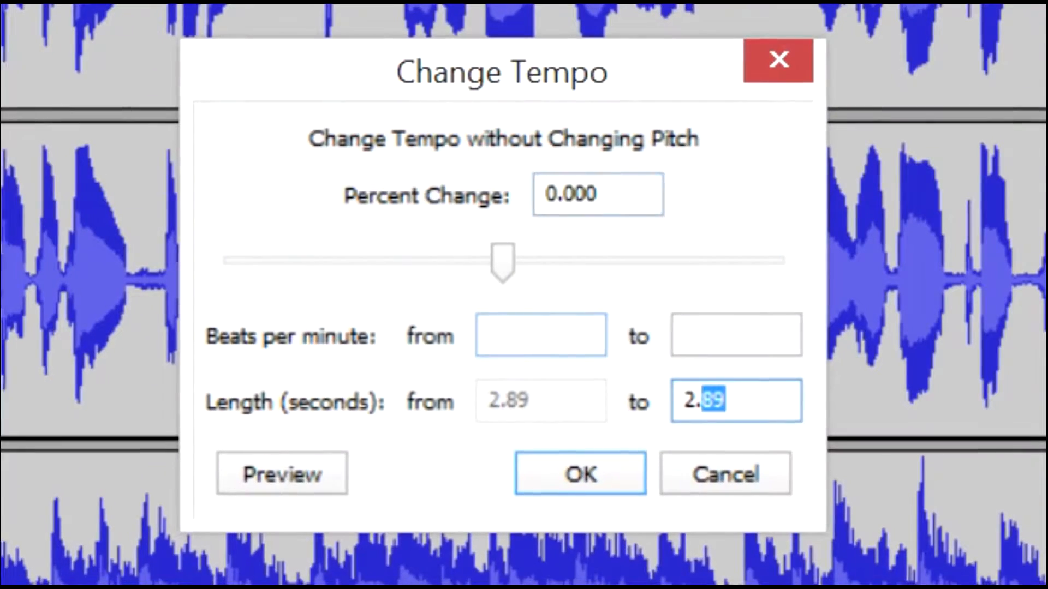
pyautogui.click(601, 319)
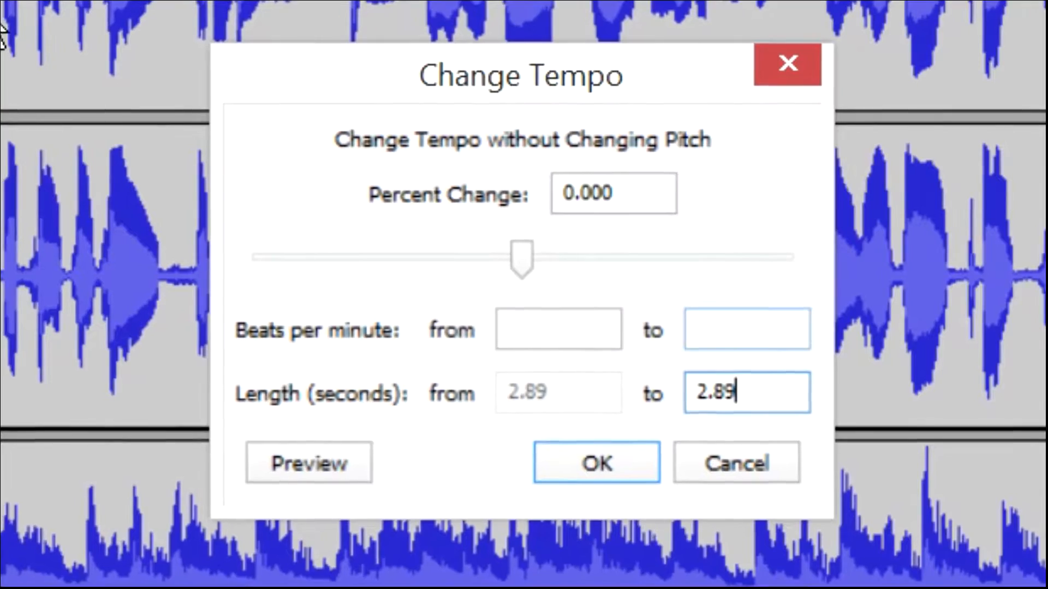
pyautogui.moveTo(758, 394); pyautogui.dragTo(665, 392)
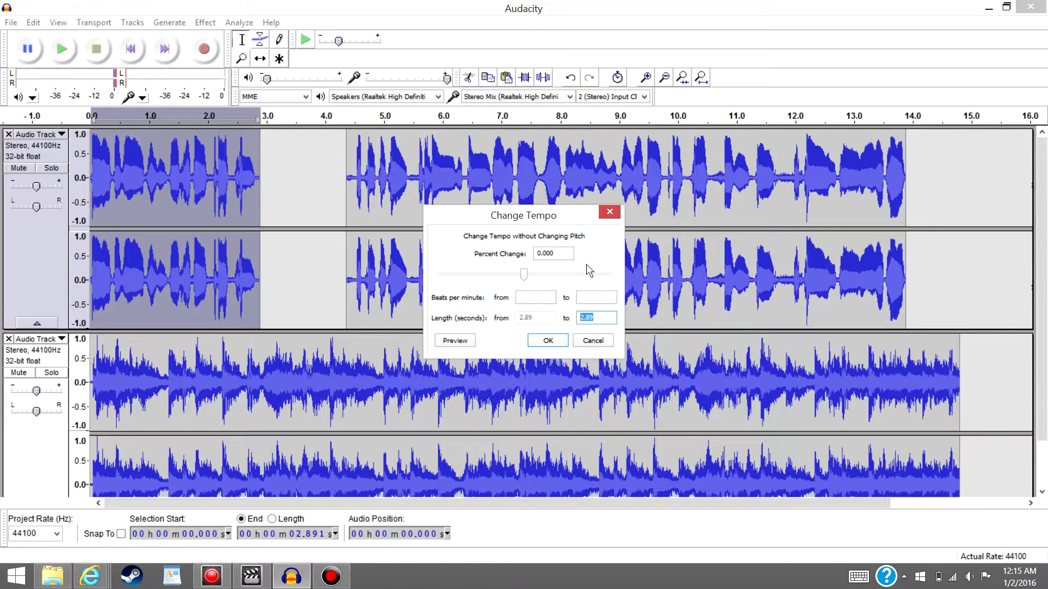
pyautogui.write('3.5')
pyautogui.press('Return')
pyautogui.press('space')
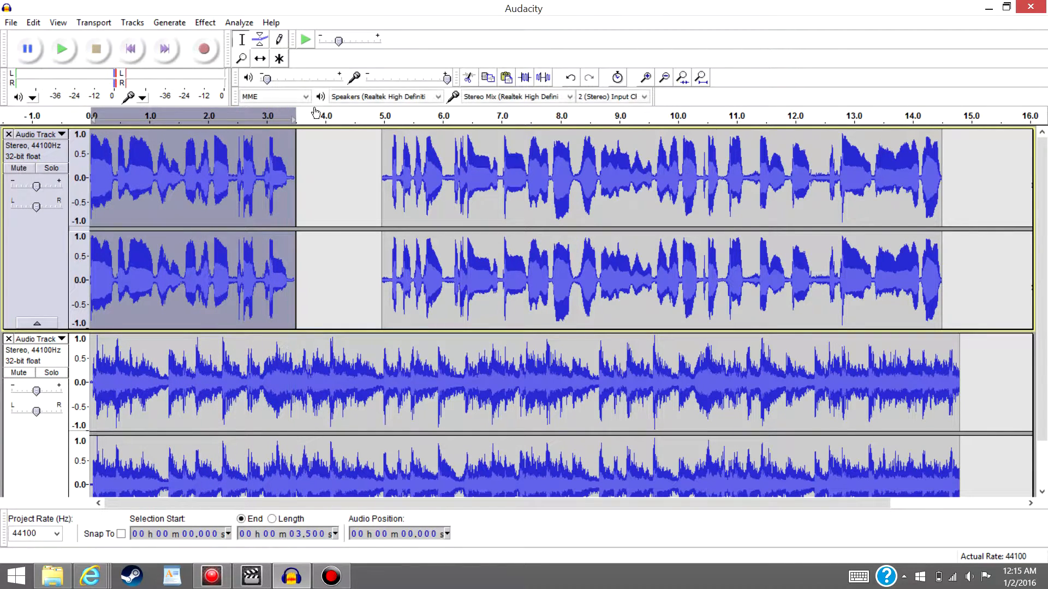
pyautogui.hotkey('ctrl', 'z')
# - Try to stretch the first track's opening clip to 3.75 s with Change Tempo and listen to it
pyautogui.click(213, 24)
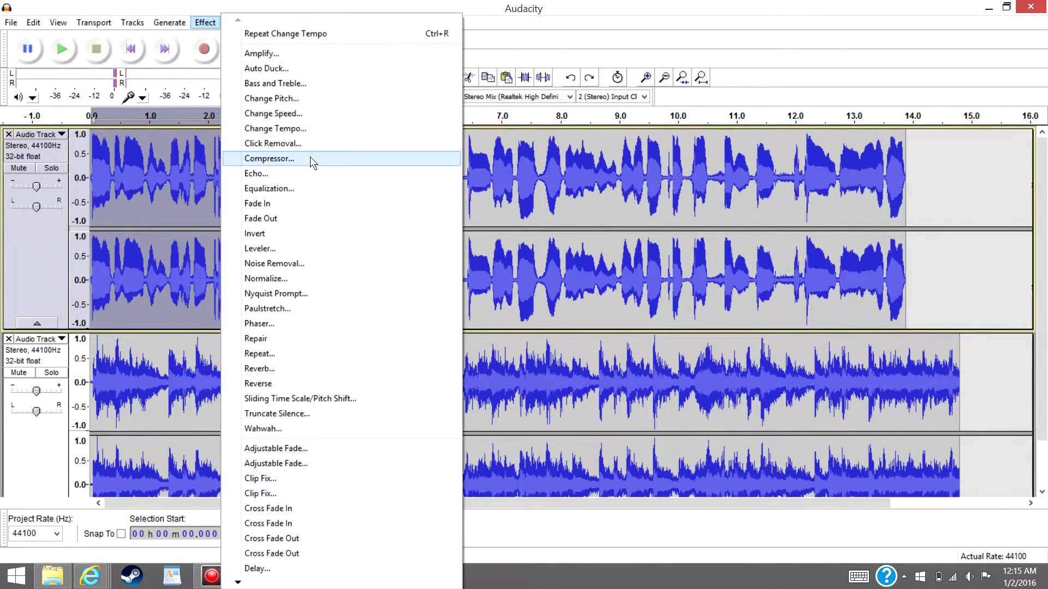
pyautogui.click(300, 128)
pyautogui.click(595, 318)
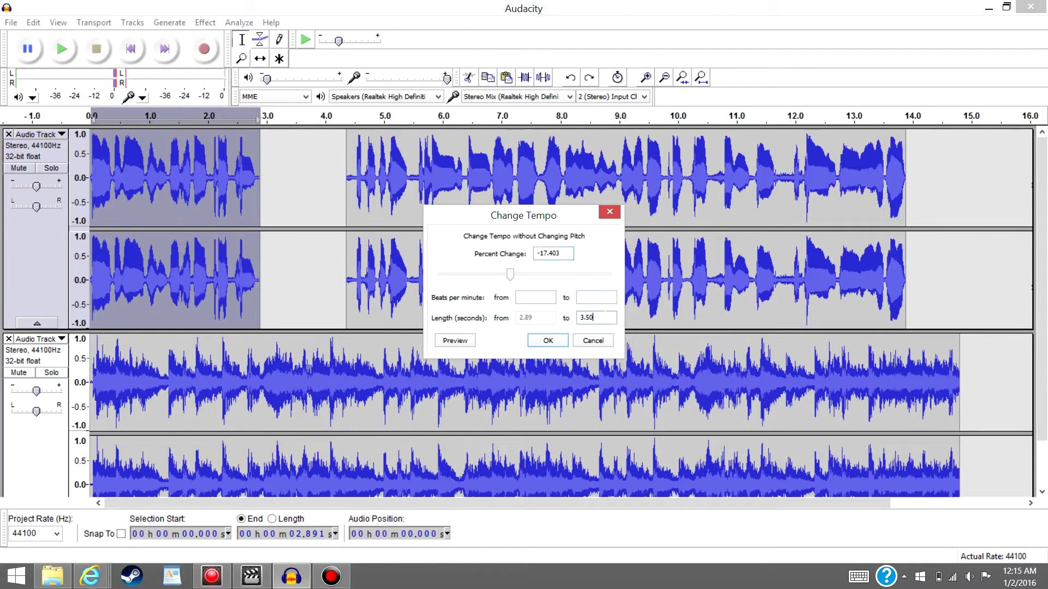
pyautogui.press('BackSpace')
pyautogui.press('BackSpace')
pyautogui.write('7')
pyautogui.press('Return')
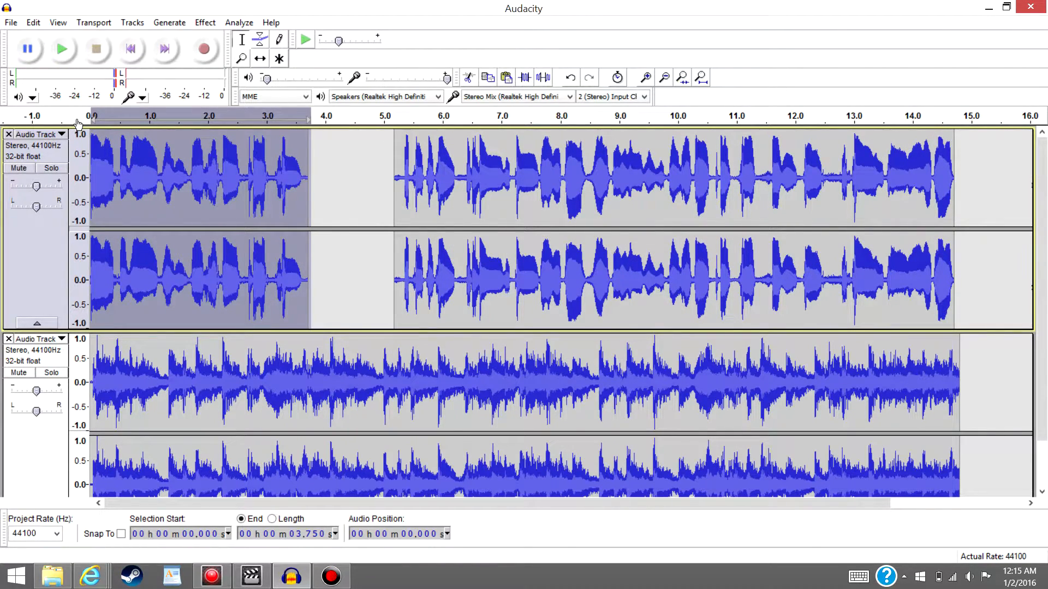
pyautogui.press('space')
pyautogui.hotkey('ctrl', 'z')
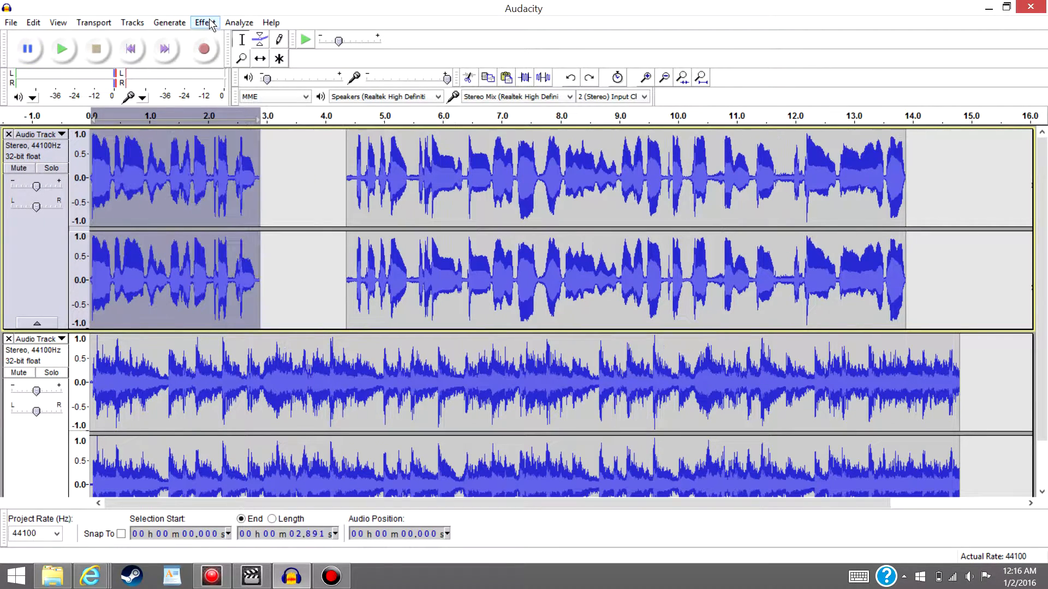
# - Stretch the first track's opening clip to a length of 3.5 s with Change Tempo
pyautogui.click(205, 22)
pyautogui.click(295, 130)
pyautogui.click(613, 317)
pyautogui.press('BackSpace')
pyautogui.write('5')
pyautogui.press('Return')
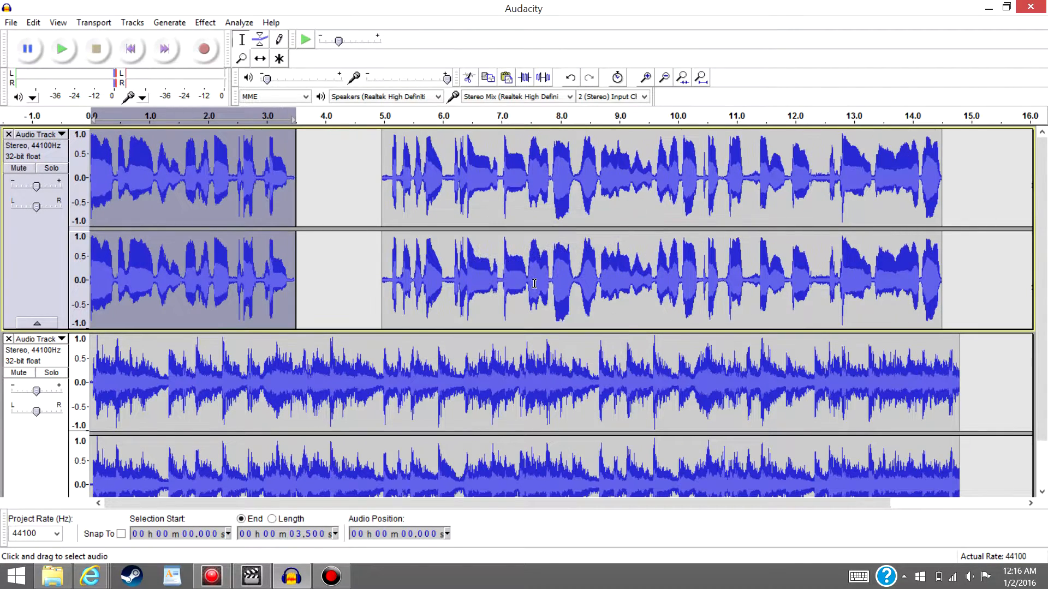
# - Cut the second track from about 3.56 s to its end, paste it at about 4.57 s, and select the track's opening clip
pyautogui.click(259, 117)
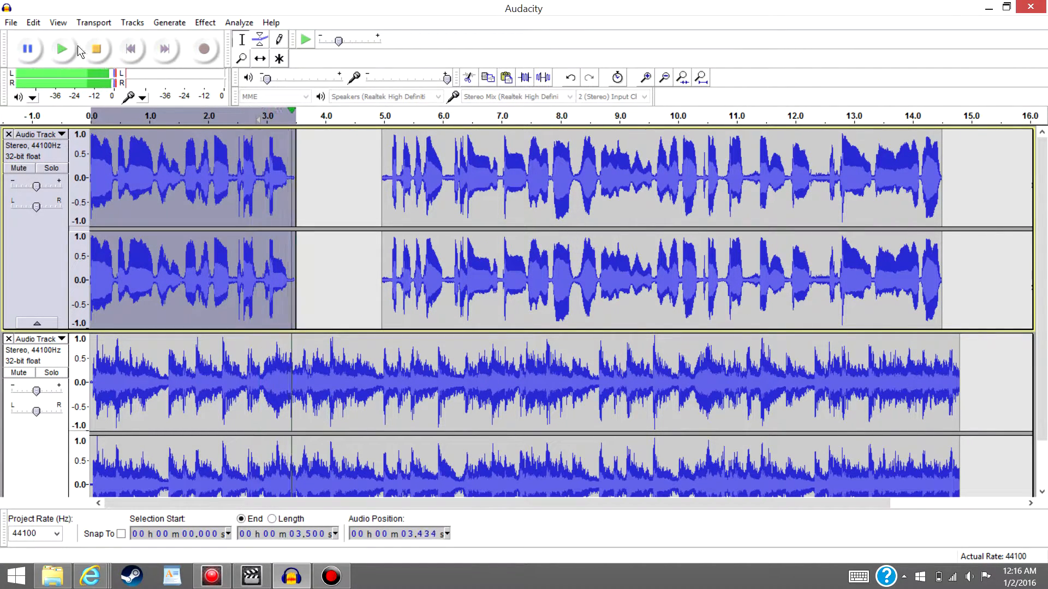
pyautogui.click(30, 47)
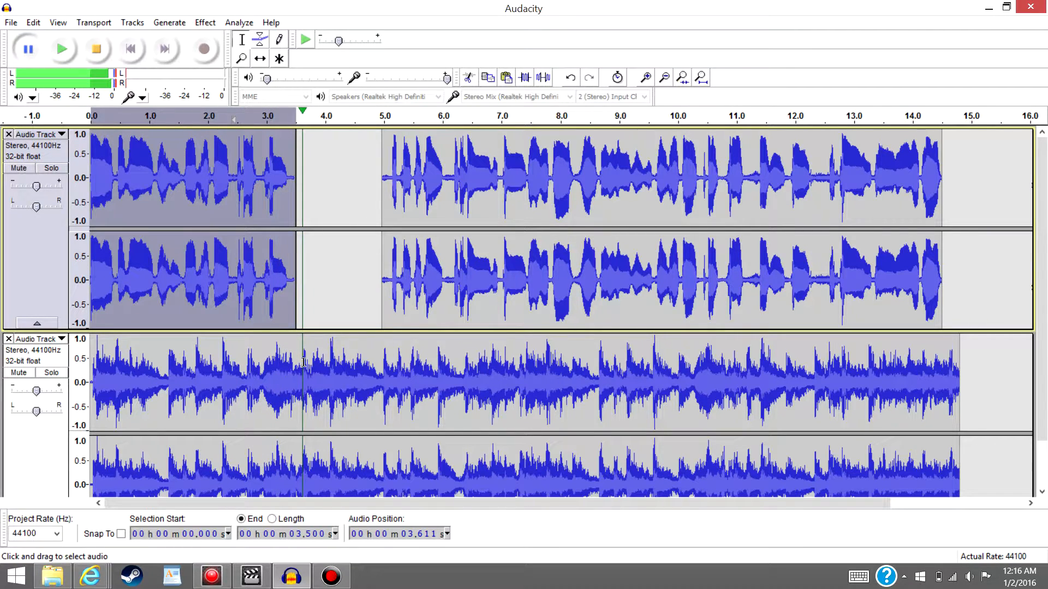
pyautogui.moveTo(299, 363); pyautogui.dragTo(958, 373)
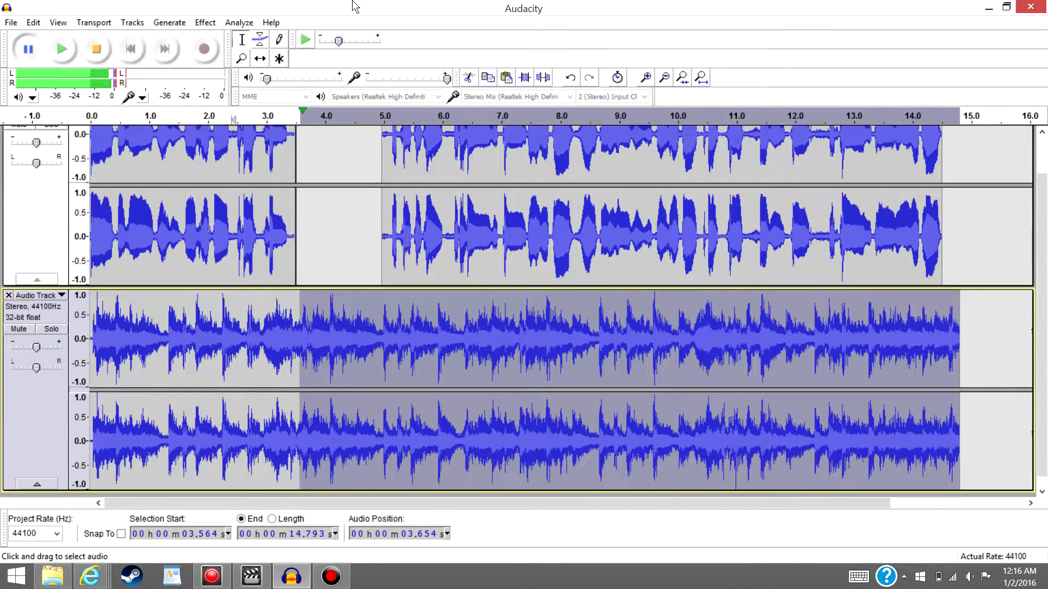
pyautogui.click(96, 49)
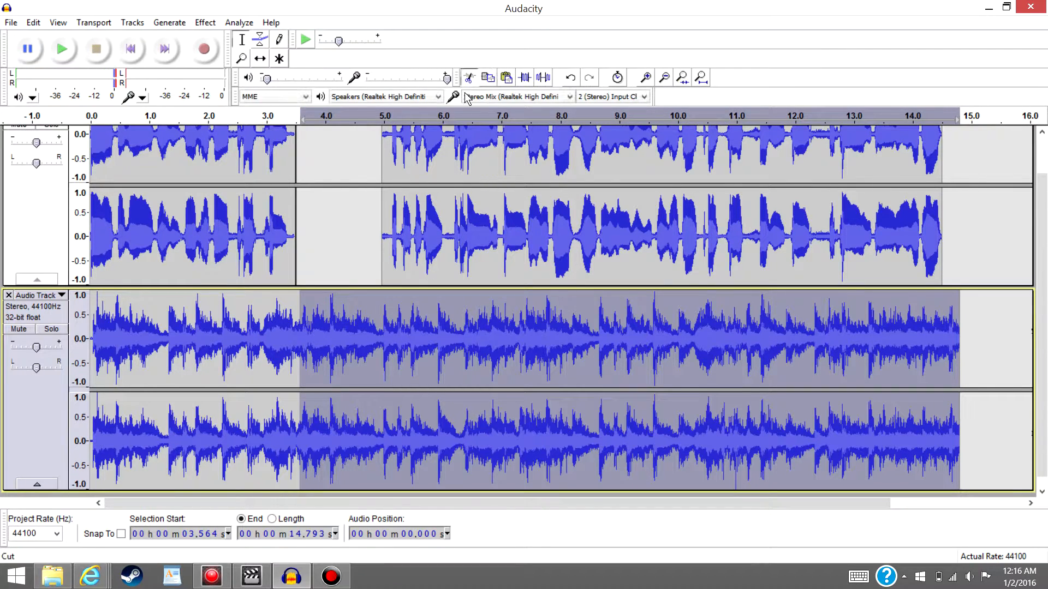
pyautogui.click(469, 77)
pyautogui.click(360, 336)
pyautogui.hotkey('ctrl', 'v')
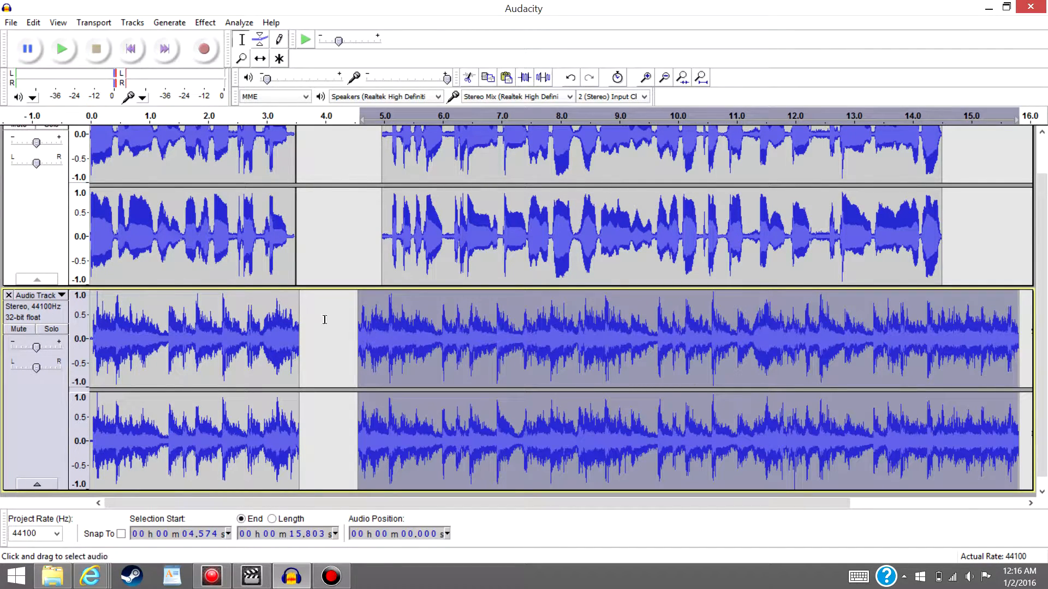
pyautogui.moveTo(300, 313); pyautogui.dragTo(90, 164)
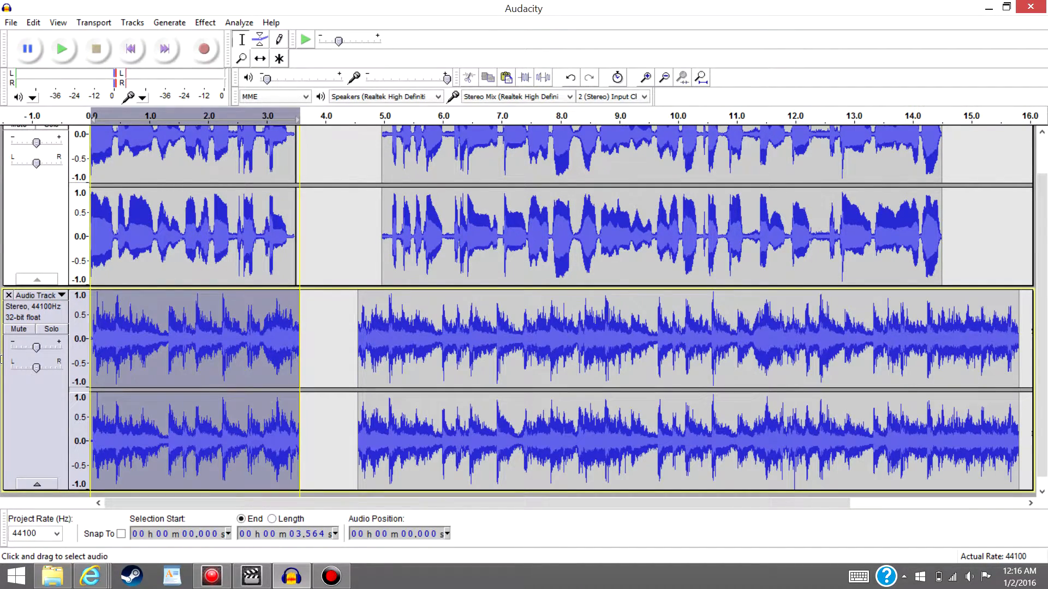
# - Try to shorten the second track's opening clip to 3.25 s with Change Tempo and listen to it
pyautogui.click(206, 22)
pyautogui.click(299, 129)
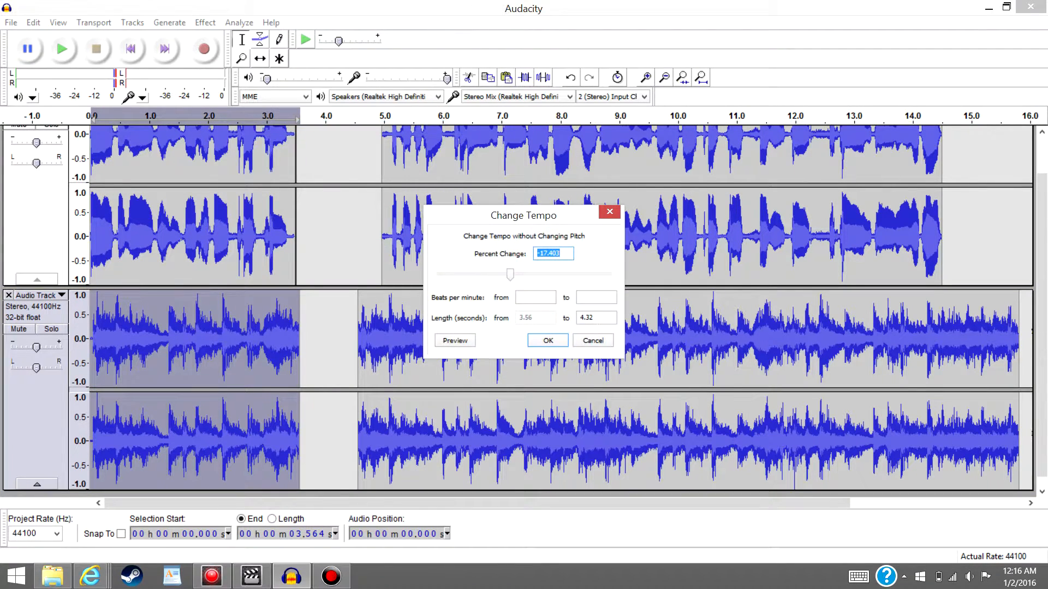
pyautogui.press('BackSpace')
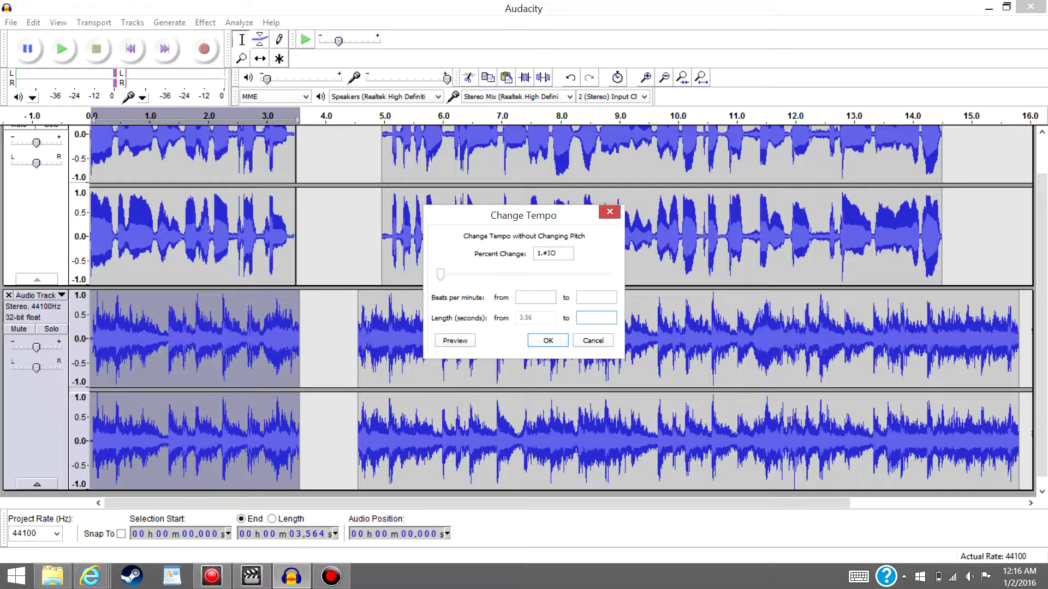
pyautogui.write('3.25')
pyautogui.press('Return')
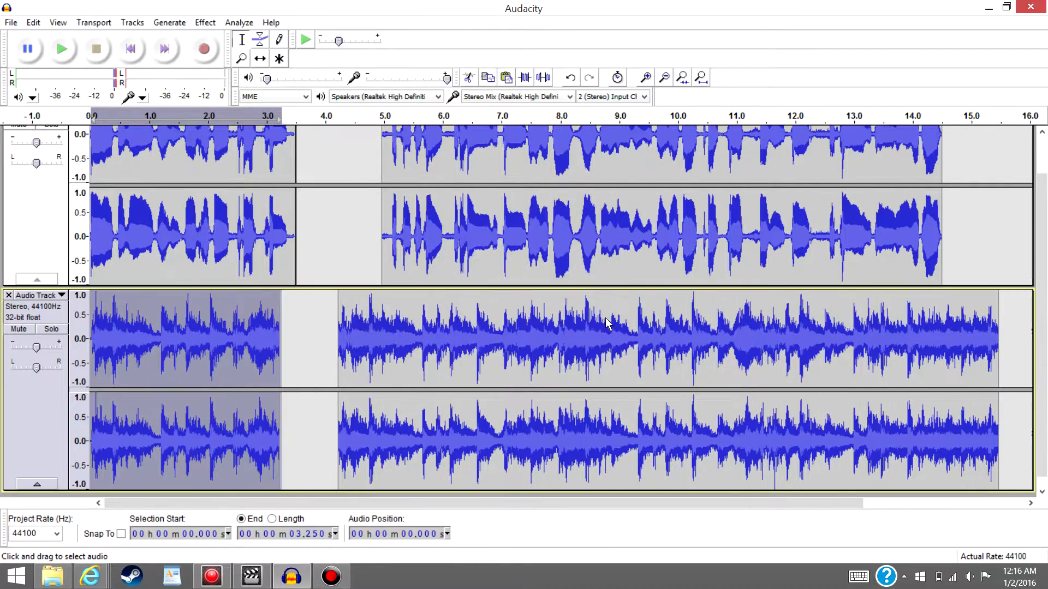
pyautogui.click(68, 113)
pyautogui.hotkey('ctrl', 'z')
# - Shorten the second track's opening clip to 3.33 s with Change Tempo and play both tracks from the start
pyautogui.click(205, 23)
pyautogui.click(289, 128)
pyautogui.press('BackSpace')
pyautogui.press('BackSpace')
pyautogui.write('33')
pyautogui.press('Return')
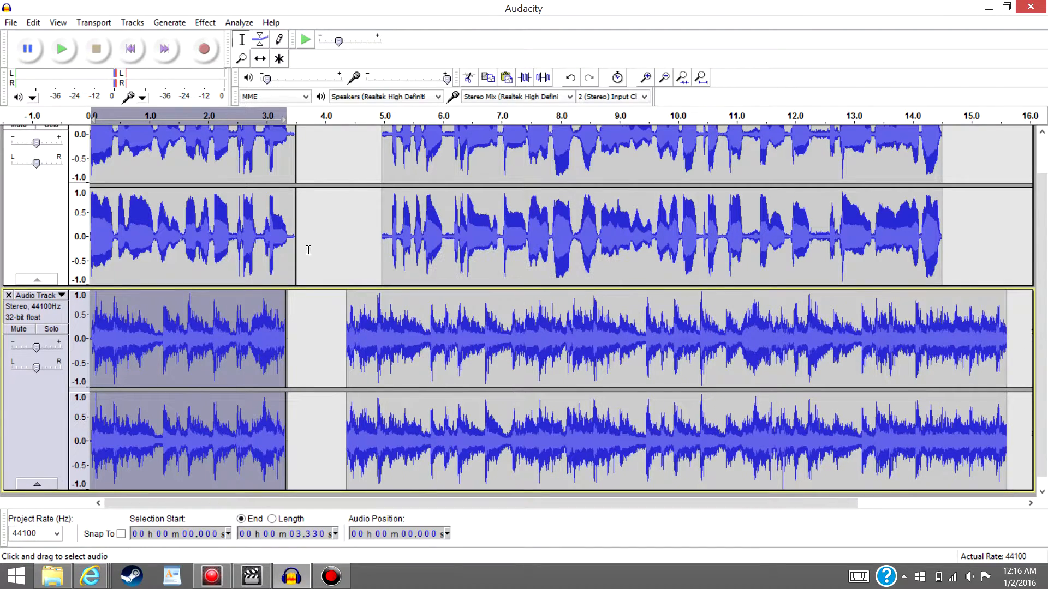
pyautogui.click(91, 131)
pyautogui.click(62, 49)
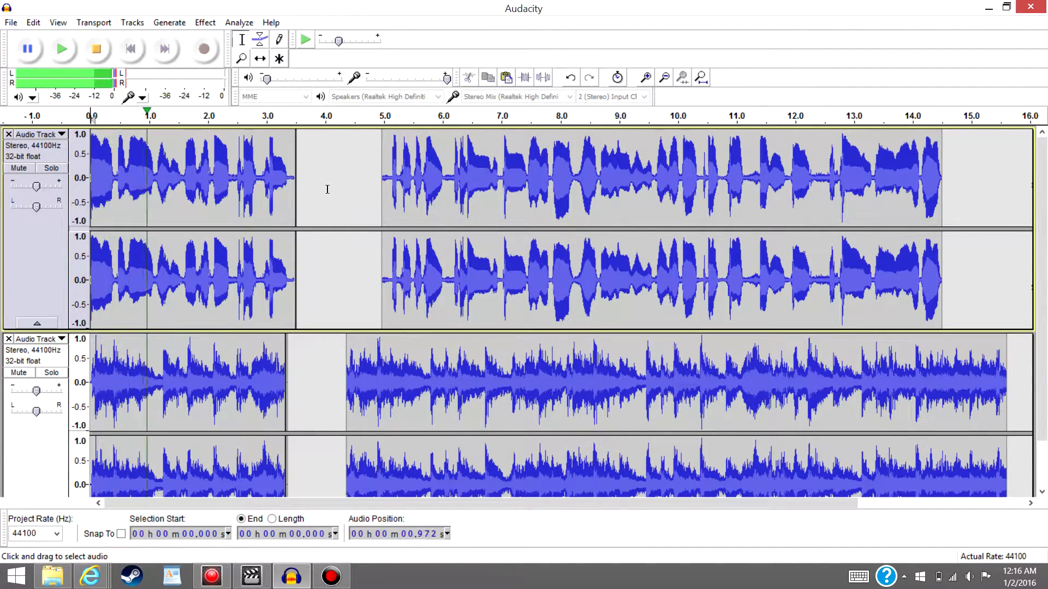
pyautogui.click(131, 48)
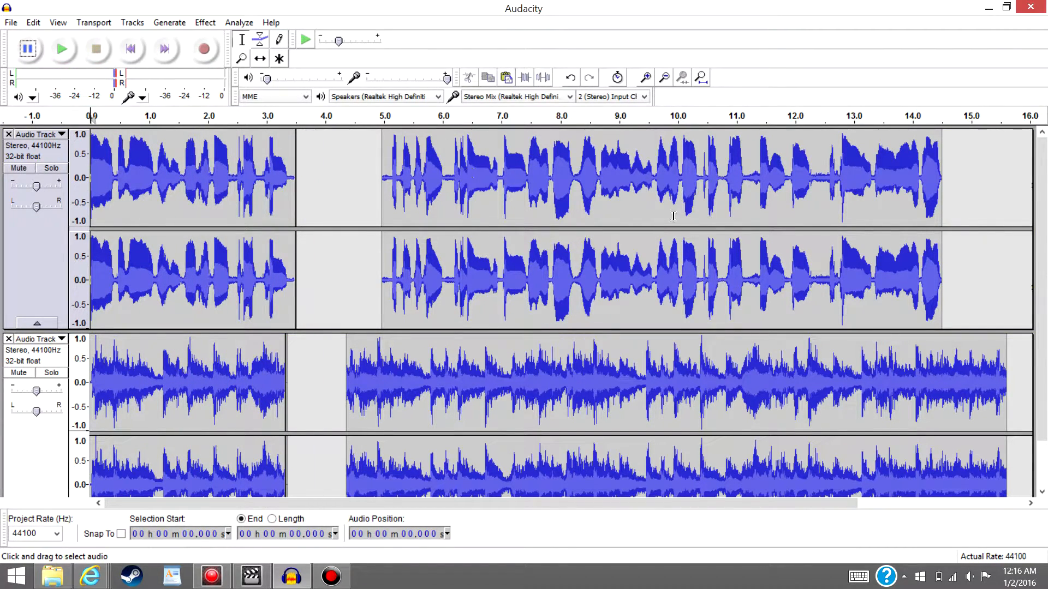
# - Shift the later clip in each track back to meet its opening clip, and play the join
pyautogui.click(261, 59)
pyautogui.click(455, 170)
pyautogui.moveTo(455, 170); pyautogui.dragTo(338, 188)
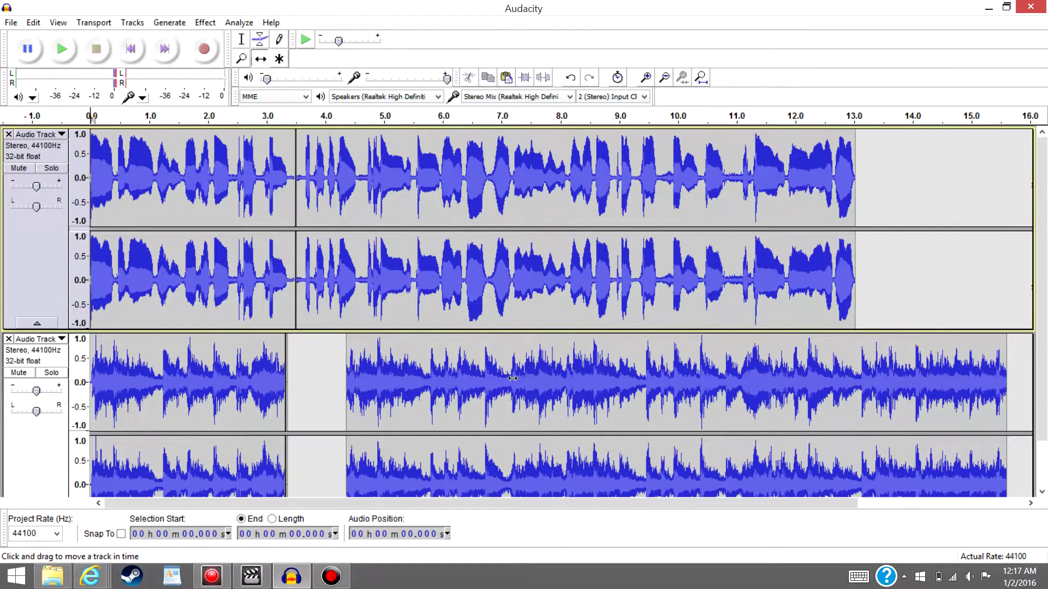
pyautogui.moveTo(512, 378); pyautogui.dragTo(454, 379)
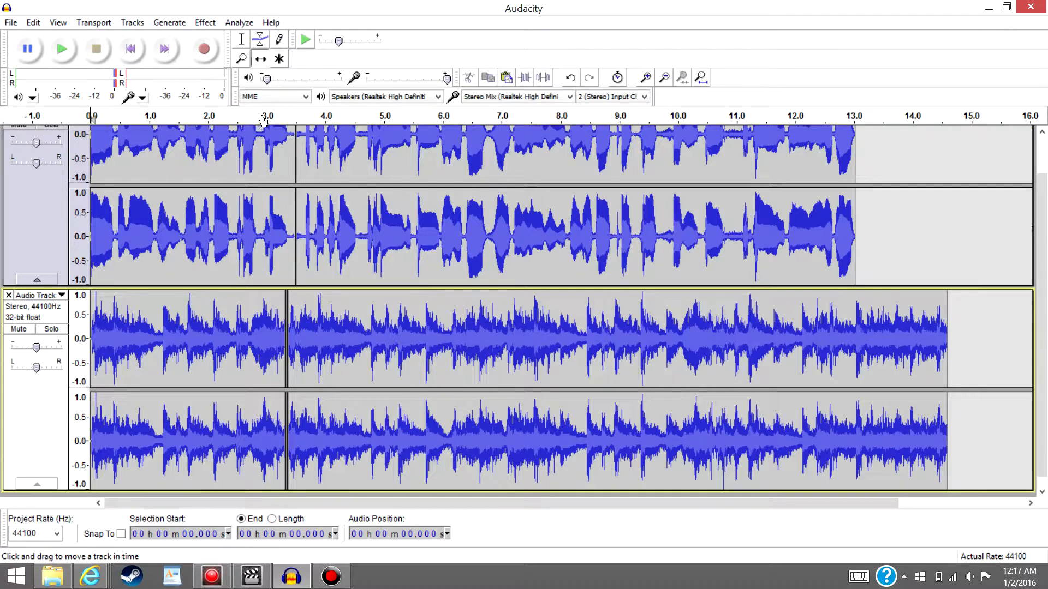
pyautogui.click(261, 119)
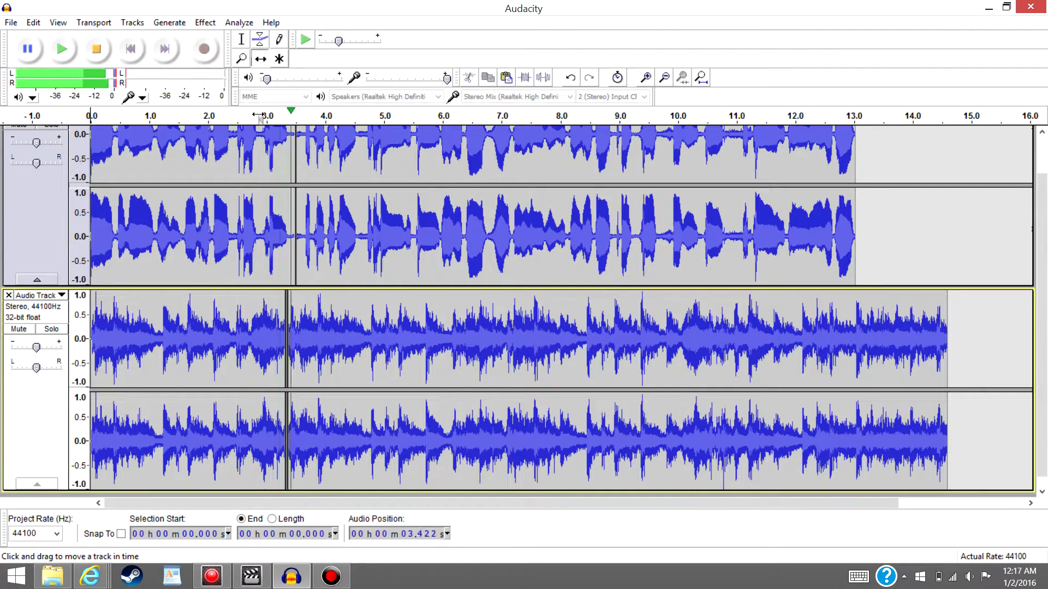
# - Cut the silent gap from about 3.306 to 3.364 s out of the second track and listen to the join
pyautogui.doubleClick(645, 77)
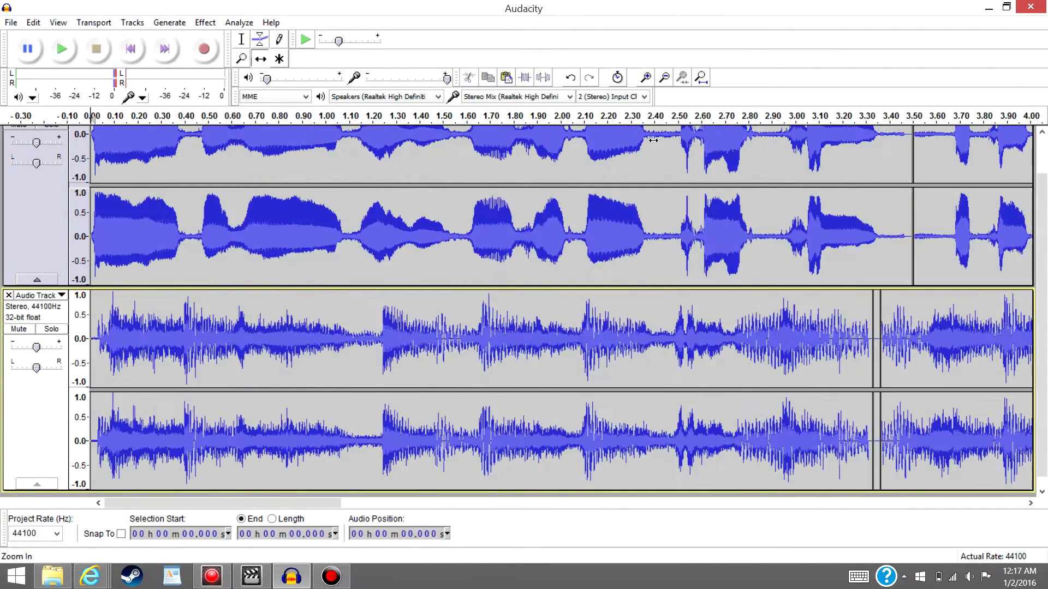
pyautogui.moveTo(291, 504); pyautogui.dragTo(412, 505)
pyautogui.click(388, 344)
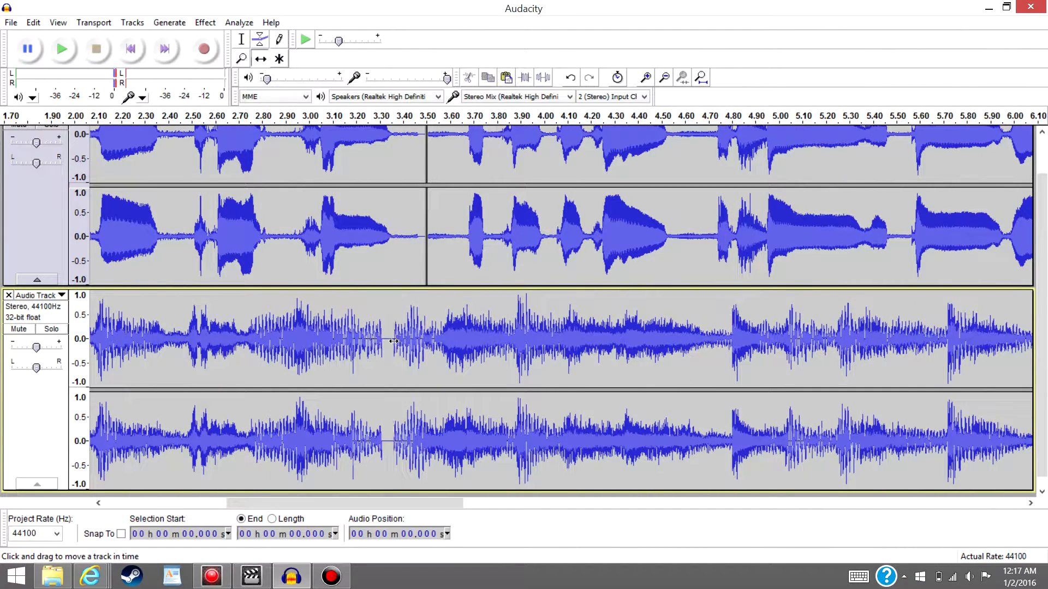
pyautogui.click(242, 39)
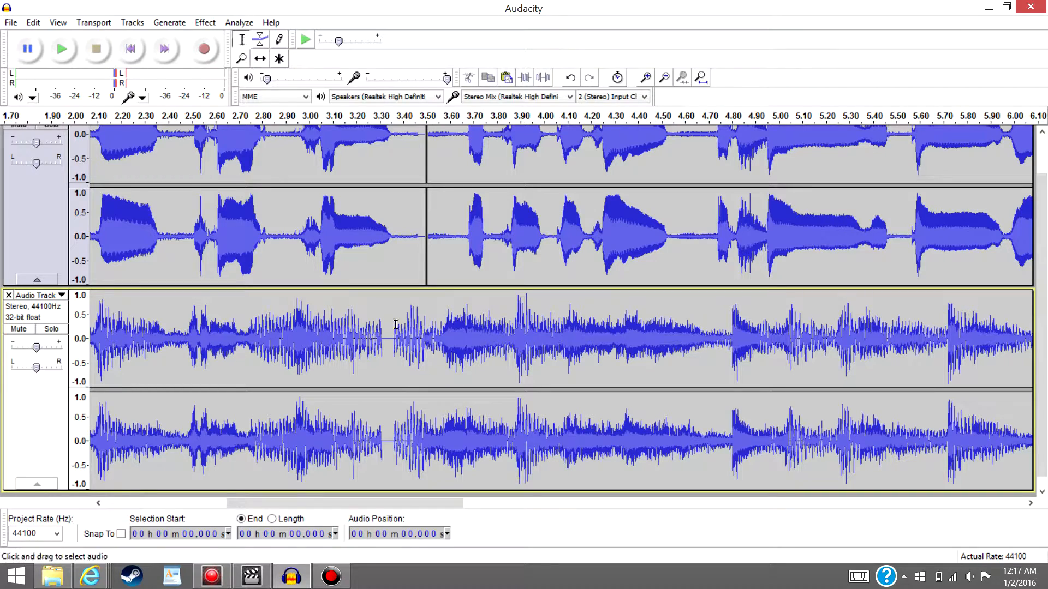
pyautogui.moveTo(393, 341); pyautogui.dragTo(381, 342)
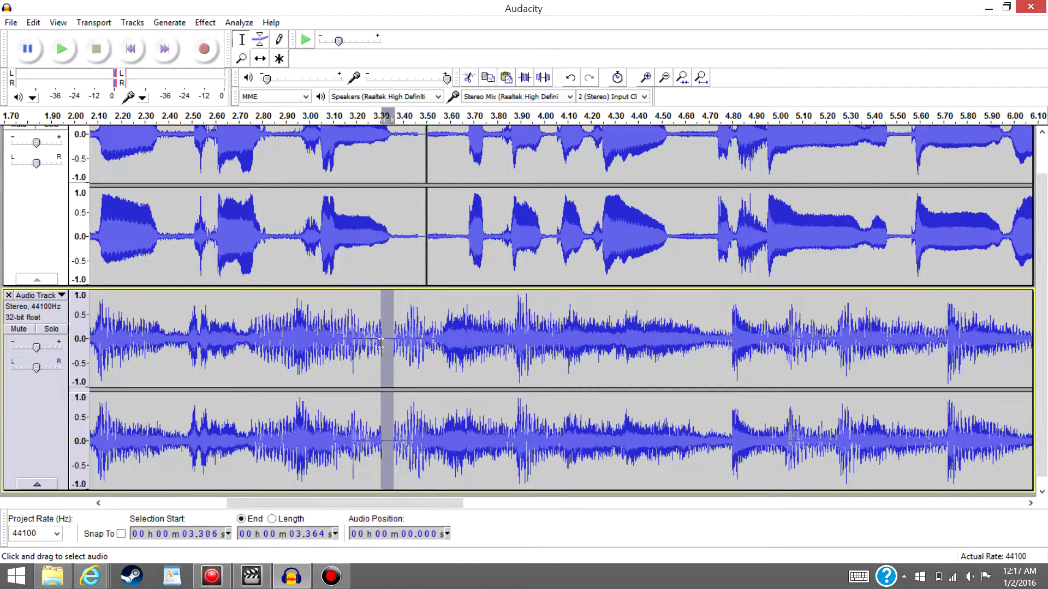
pyautogui.click(468, 78)
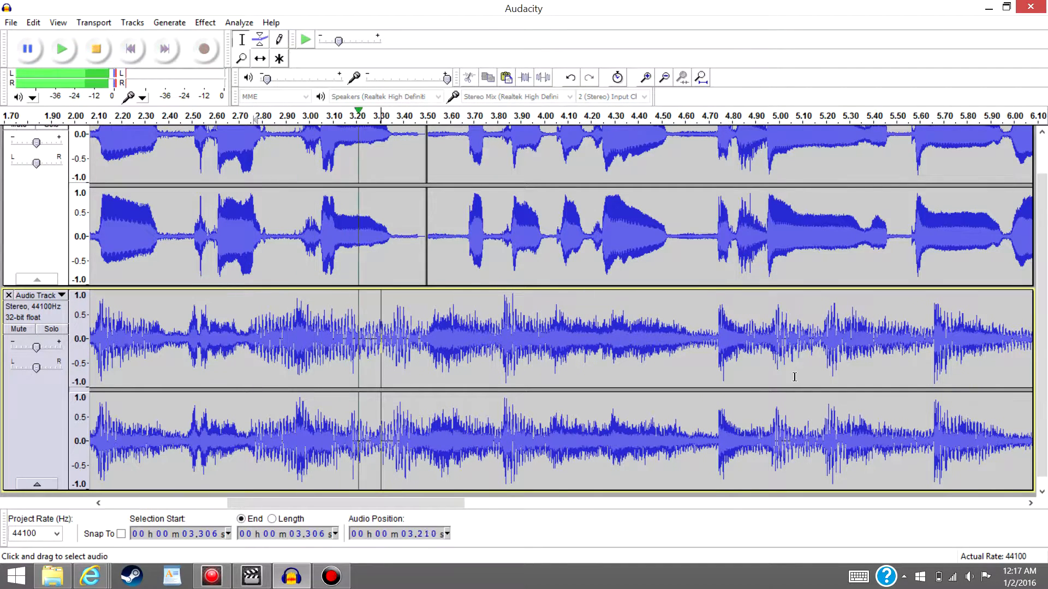
pyautogui.click(664, 77)
pyautogui.click(662, 77)
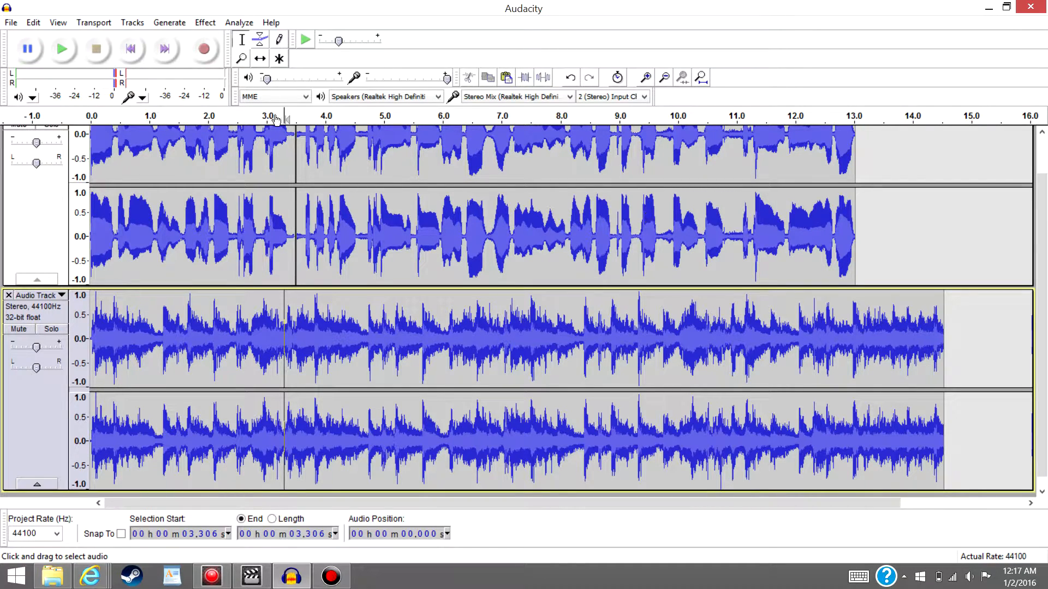
pyautogui.click(306, 117)
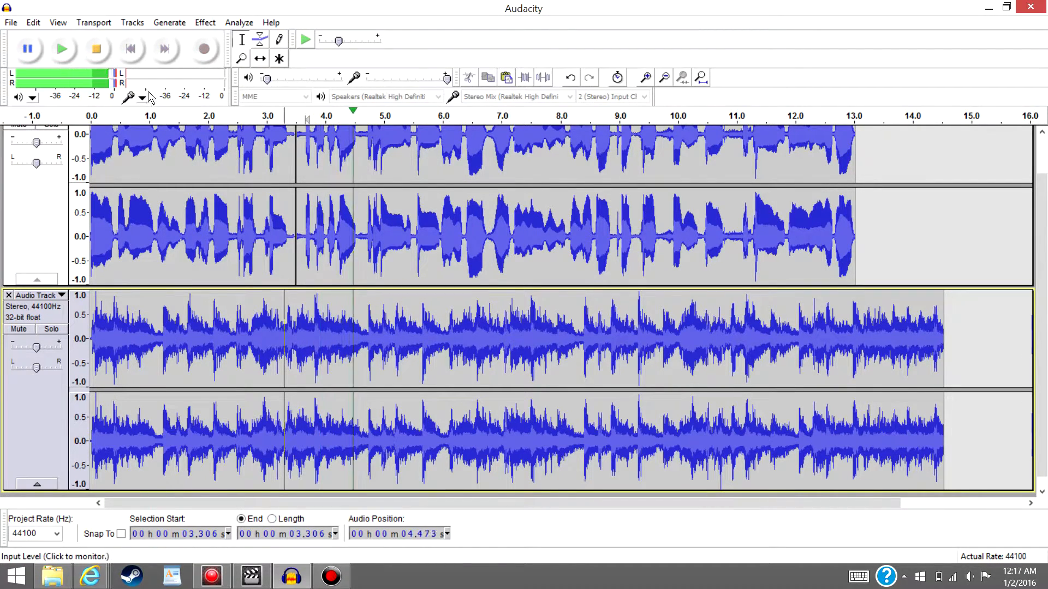
pyautogui.click(100, 52)
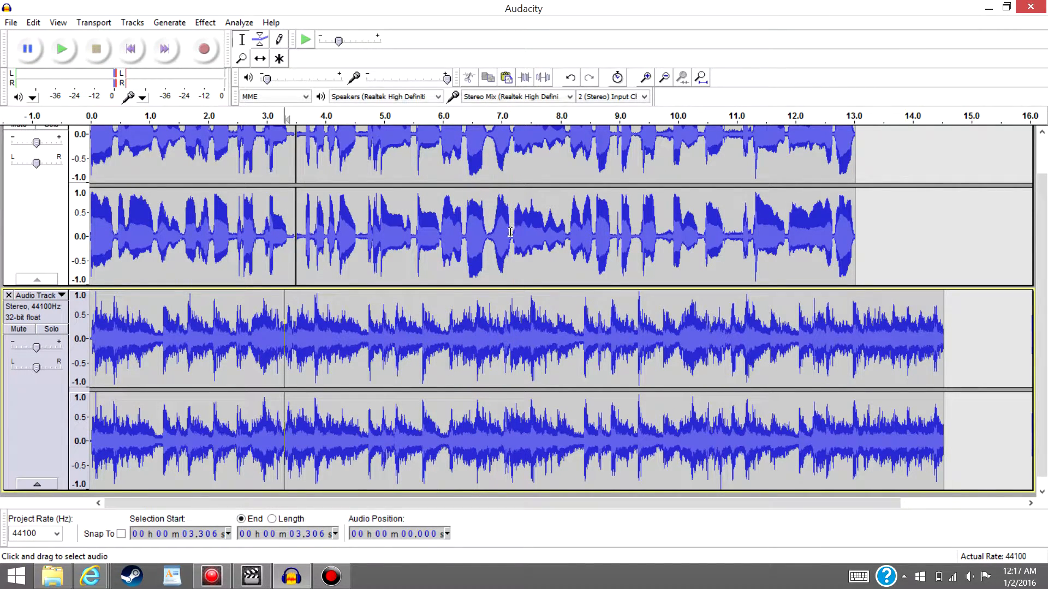
# - Cut the first track from about 7.18 s to its end, paste it at about 8.01 s, and listen from about 3.3 s
pyautogui.moveTo(512, 233); pyautogui.dragTo(855, 235)
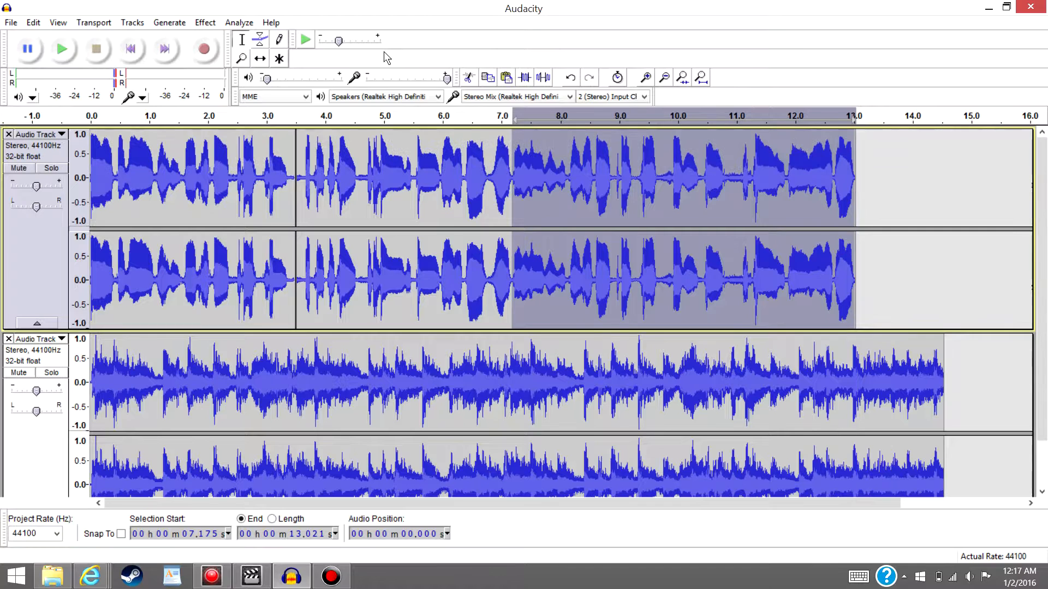
pyautogui.hotkey('ctrl', 'x')
pyautogui.click(561, 180)
pyautogui.hotkey('ctrl', 'v')
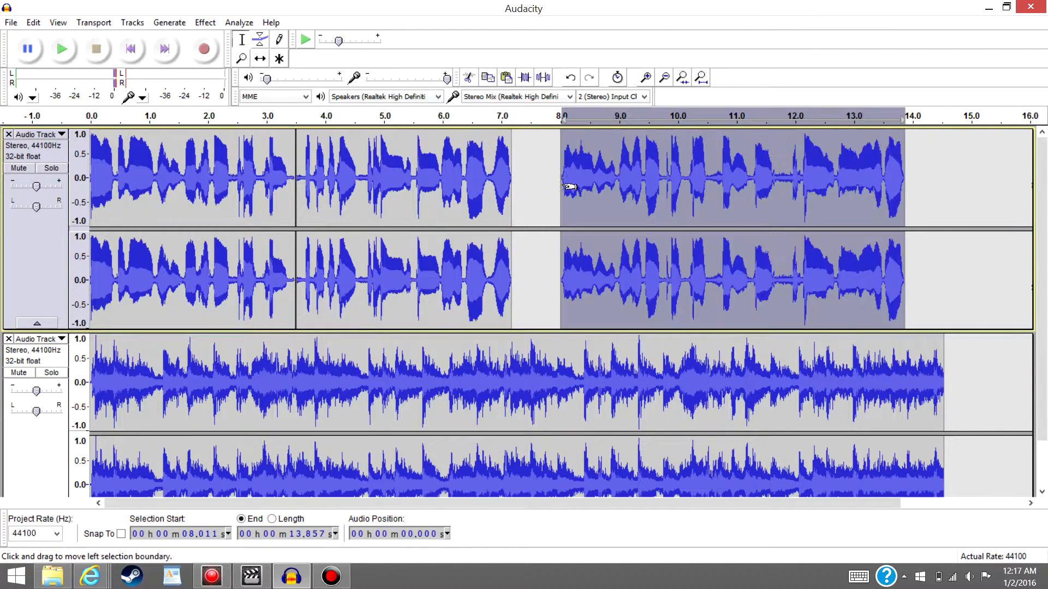
pyautogui.click(285, 117)
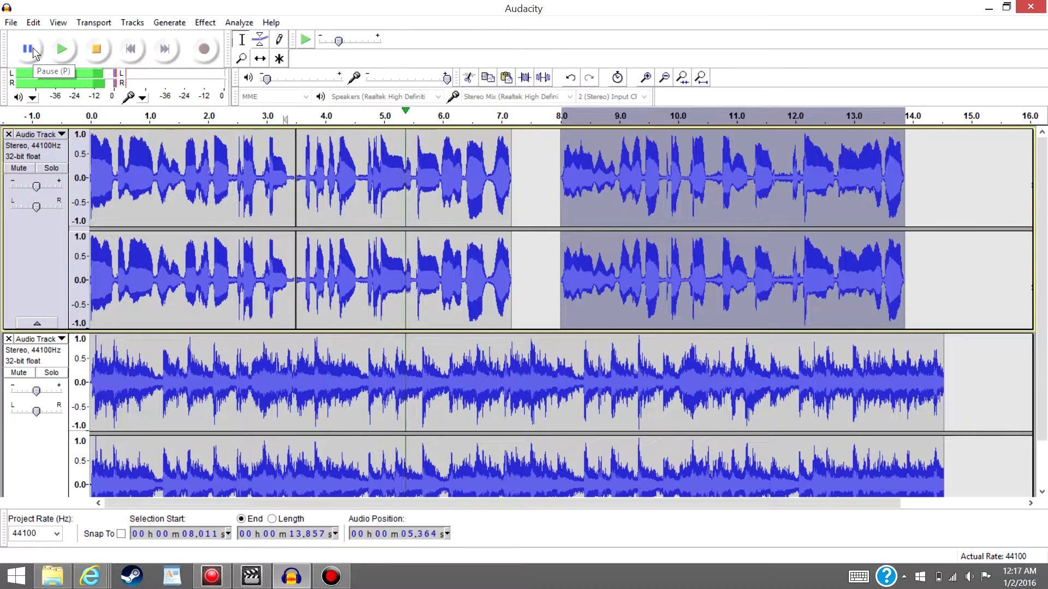
pyautogui.click(96, 49)
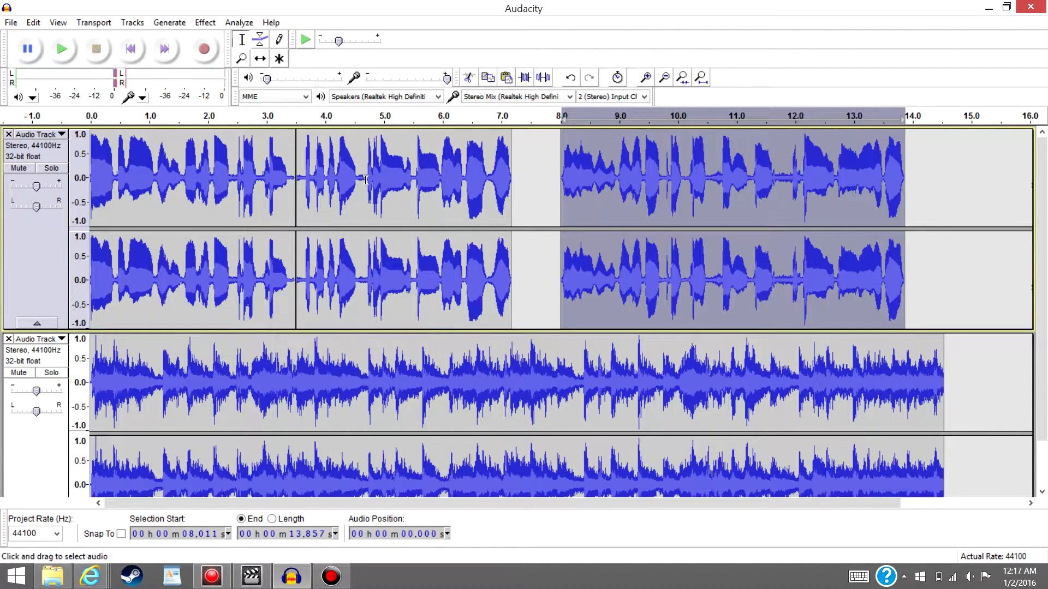
# - Split off the first track's phrase from about 4.61 to 7.18 s, place it at about 4.74 s, and listen
pyautogui.moveTo(361, 178); pyautogui.dragTo(513, 181)
pyautogui.press('Delete')
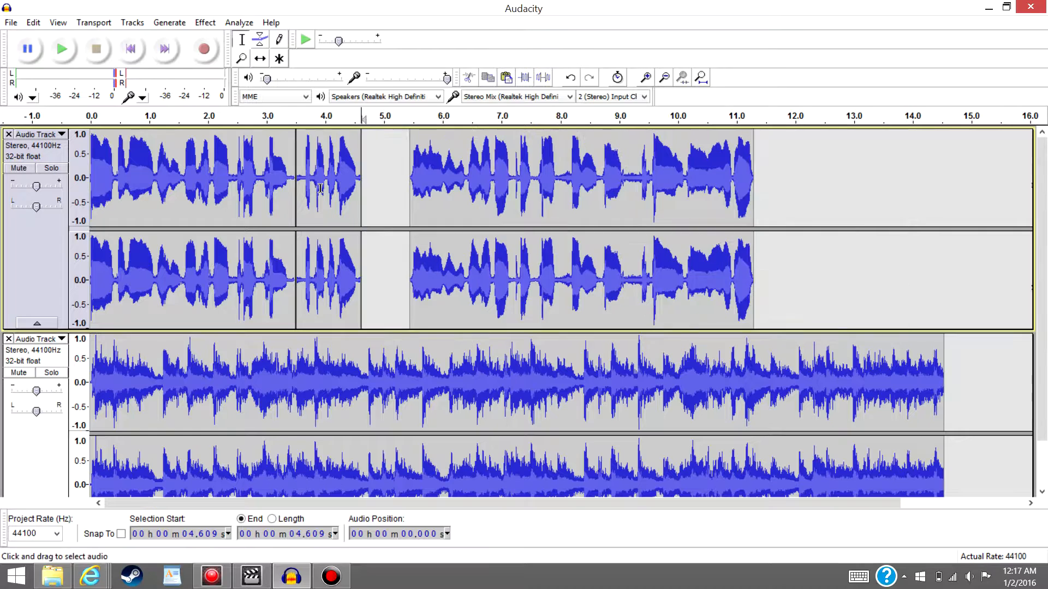
pyautogui.hotkey('ctrl', 'z')
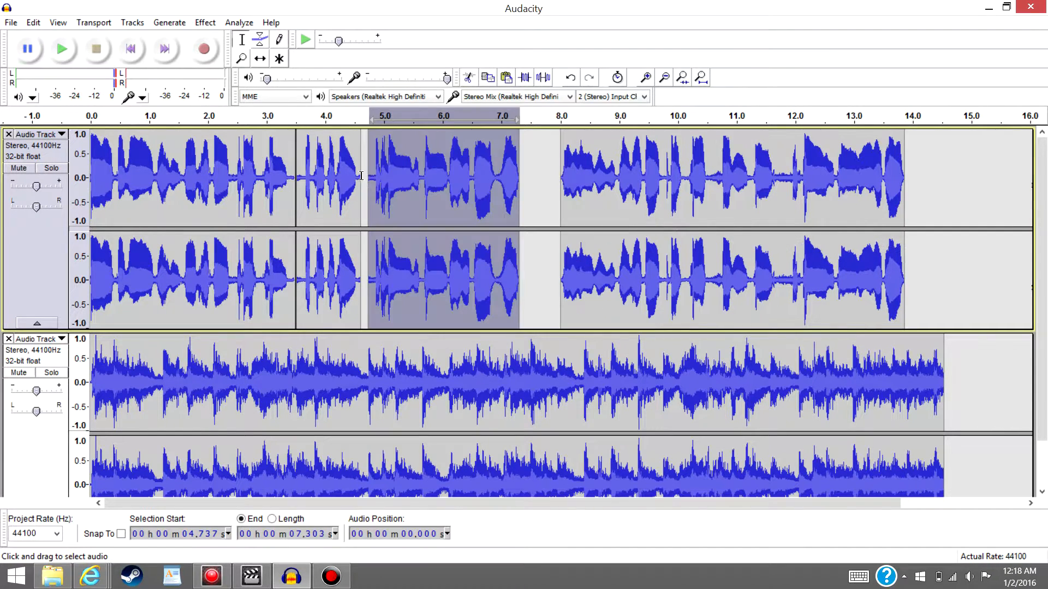
pyautogui.click(284, 116)
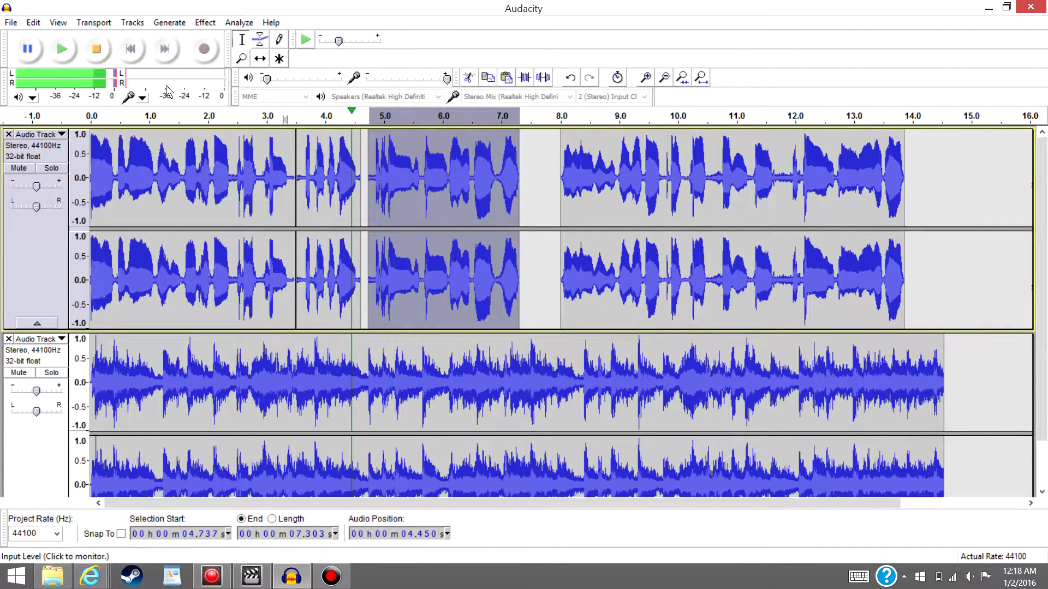
pyautogui.click(105, 46)
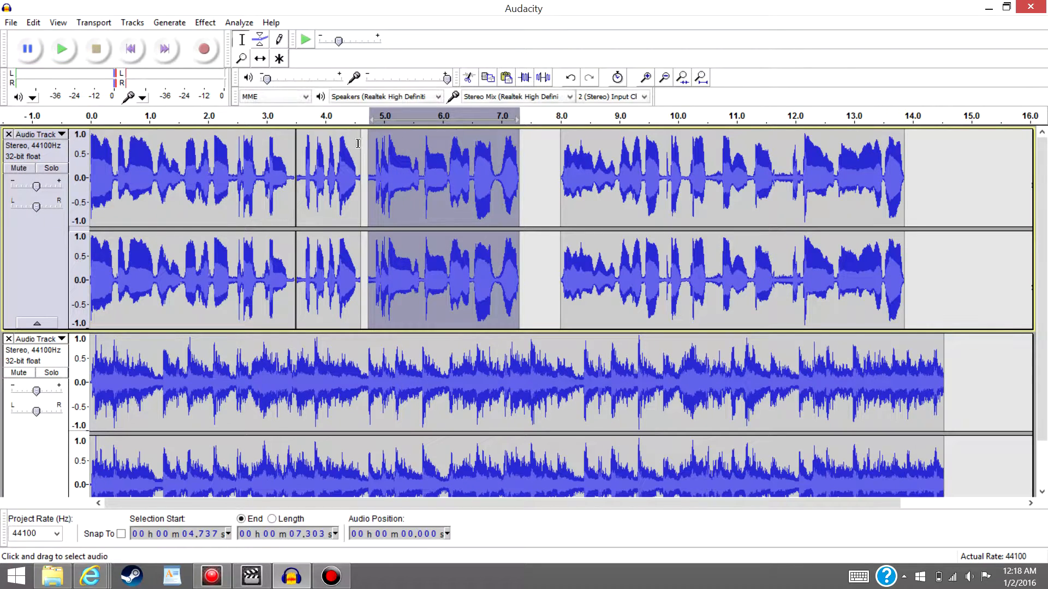
# - Stretch the first track's short clip starting at about 3.5 s to 1.25 s with Change Tempo and play it
pyautogui.moveTo(363, 145); pyautogui.dragTo(295, 151)
pyautogui.click(205, 22)
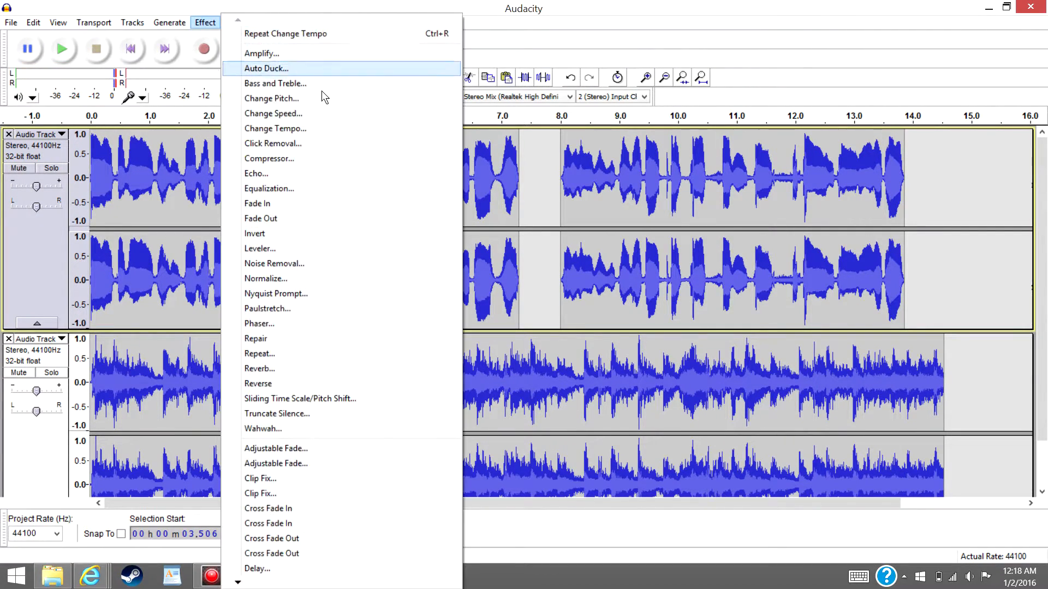
pyautogui.click(306, 126)
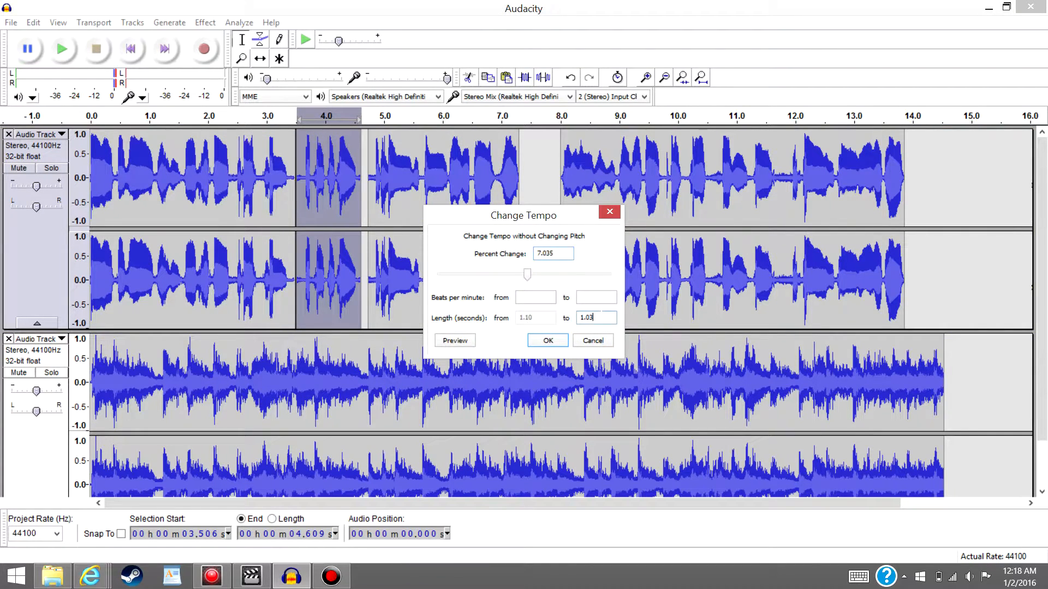
pyautogui.write('1.25')
pyautogui.press('Return')
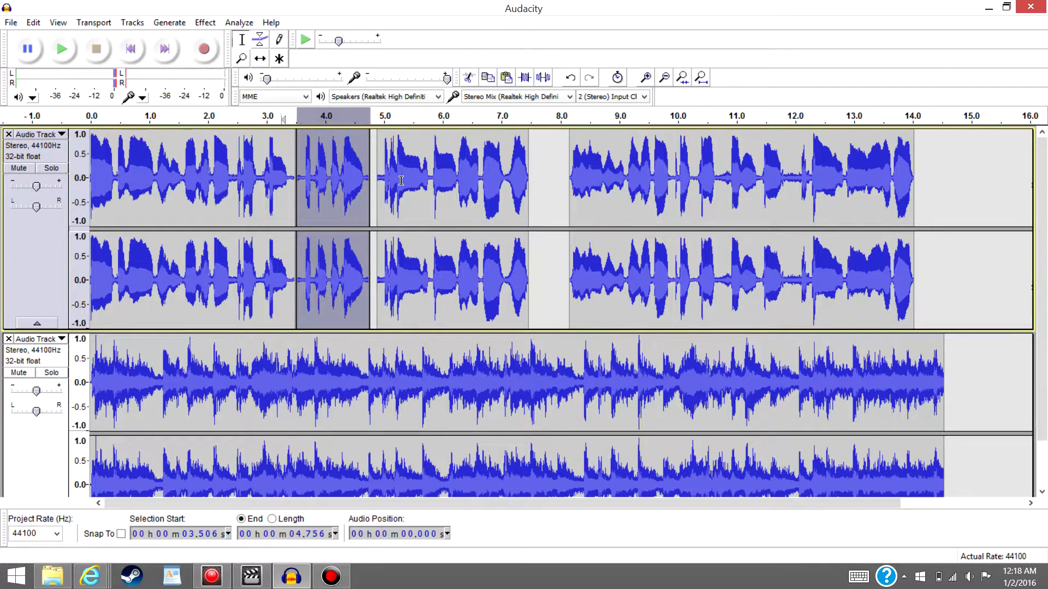
pyautogui.press('space')
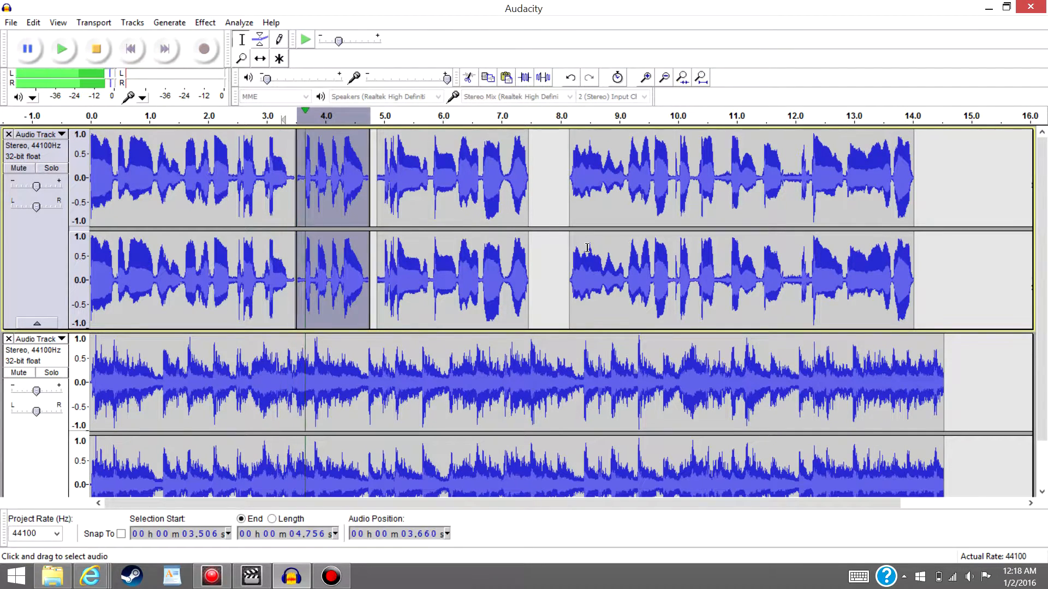
pyautogui.click(96, 49)
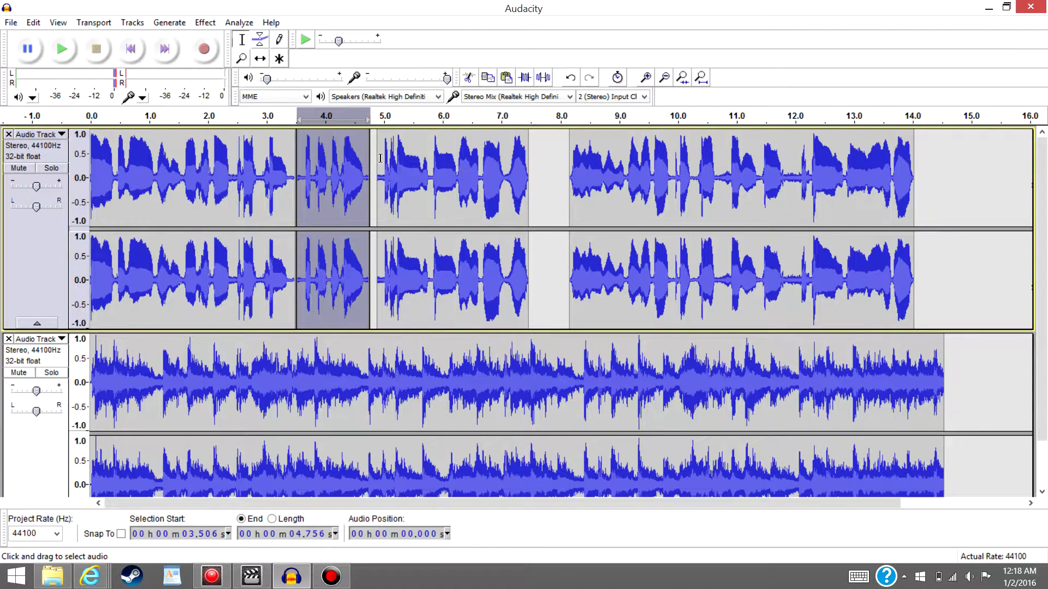
# - Play both tracks from about 4.9 s and from the start to check the phrase alignment
pyautogui.click(381, 117)
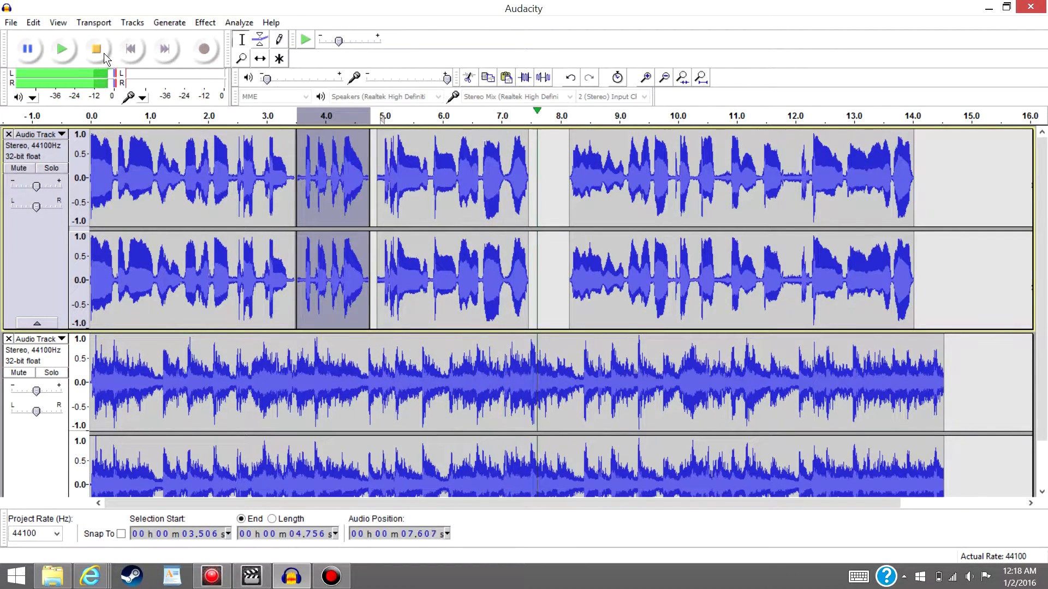
pyautogui.press('space')
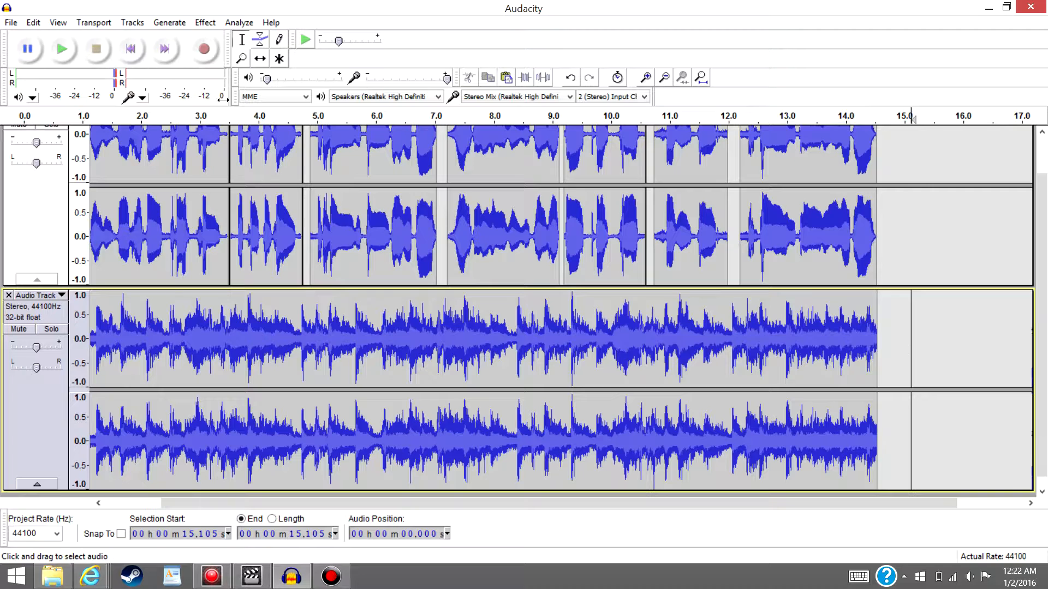
pyautogui.click(72, 118)
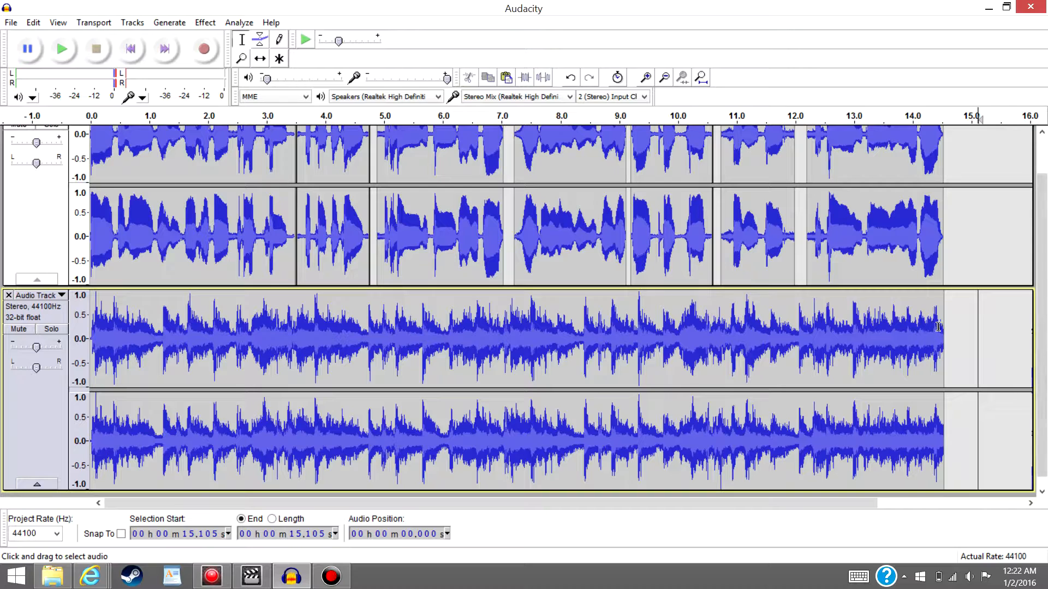
# - Apply a Fade Out to the second track's ending from about 13.96 to 14.53 s
pyautogui.moveTo(944, 325); pyautogui.dragTo(910, 322)
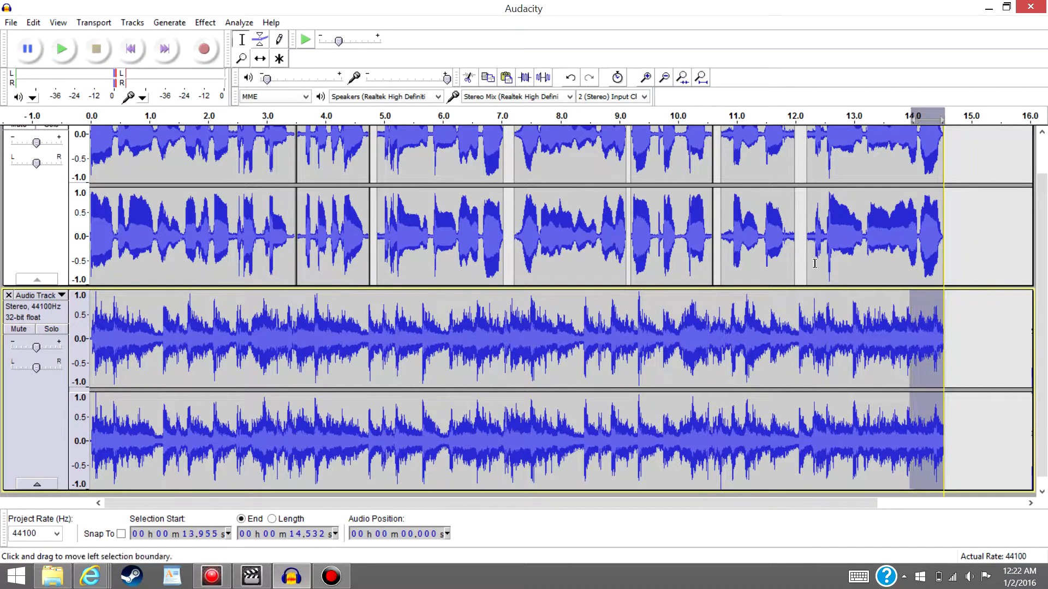
pyautogui.click(206, 22)
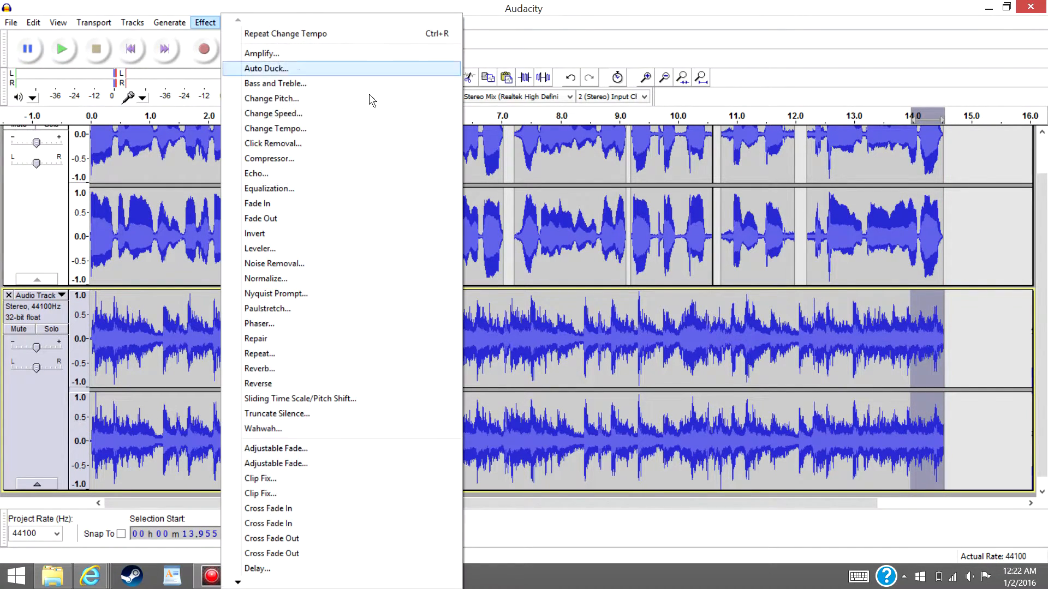
pyautogui.click(276, 218)
pyautogui.click(972, 338)
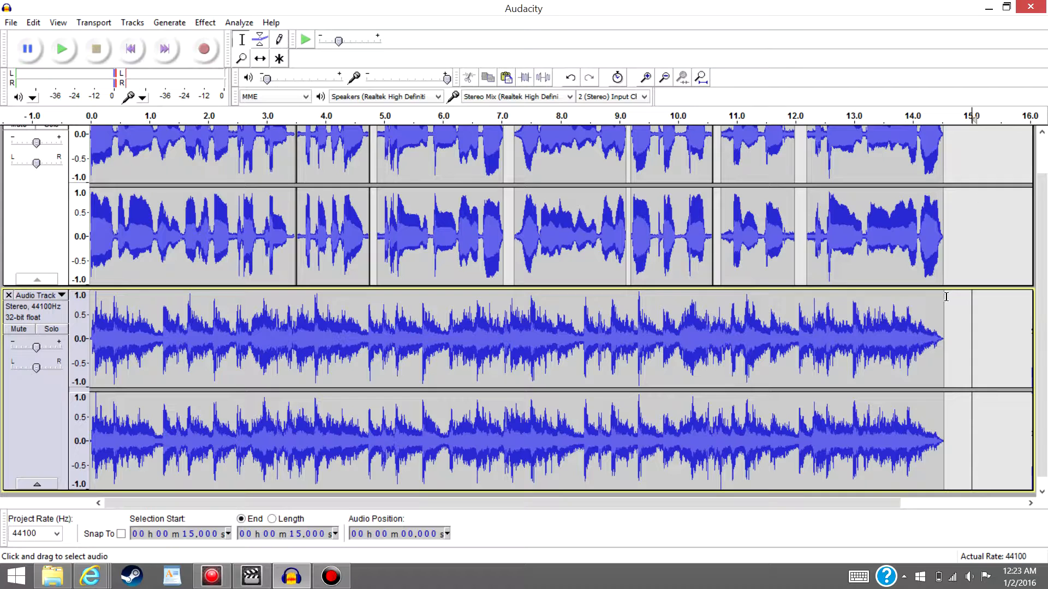
# - Amplify the whole second track by -3 dB and play both tracks from the start
pyautogui.click(33, 314)
pyautogui.click(205, 23)
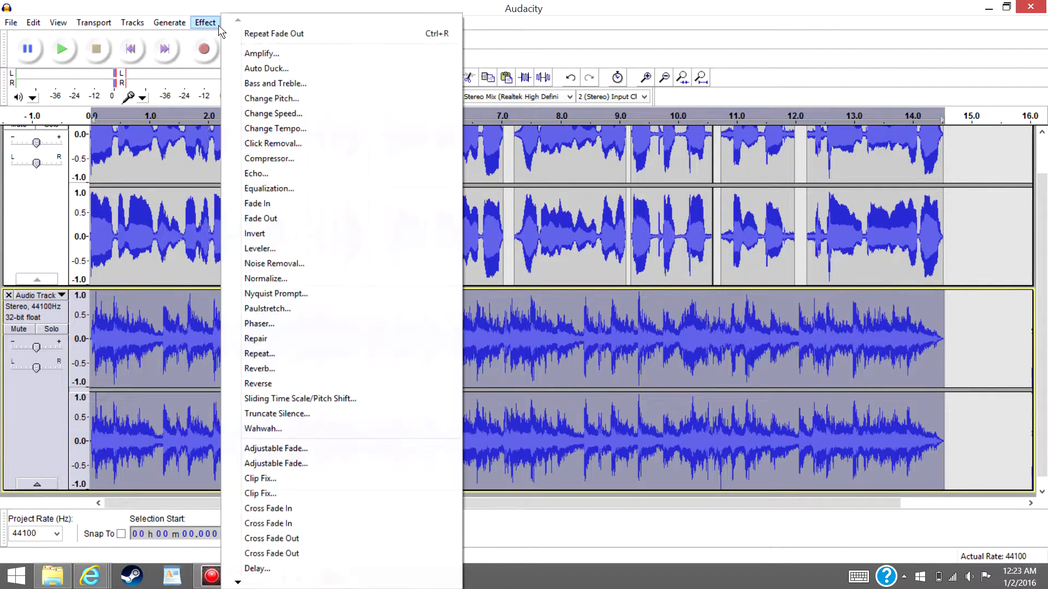
pyautogui.click(259, 54)
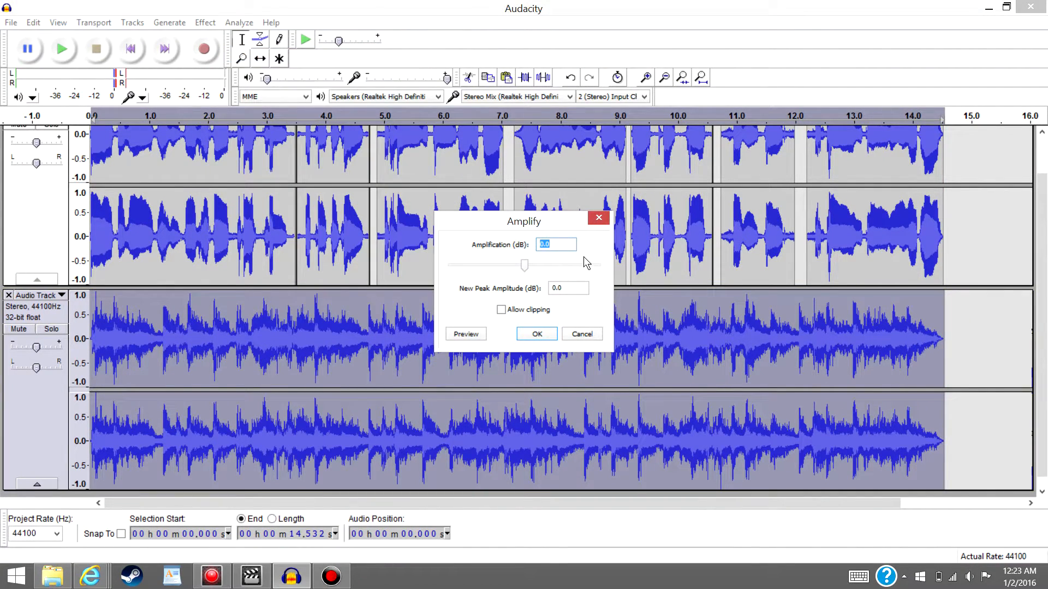
pyautogui.write('-3')
pyautogui.press('Return')
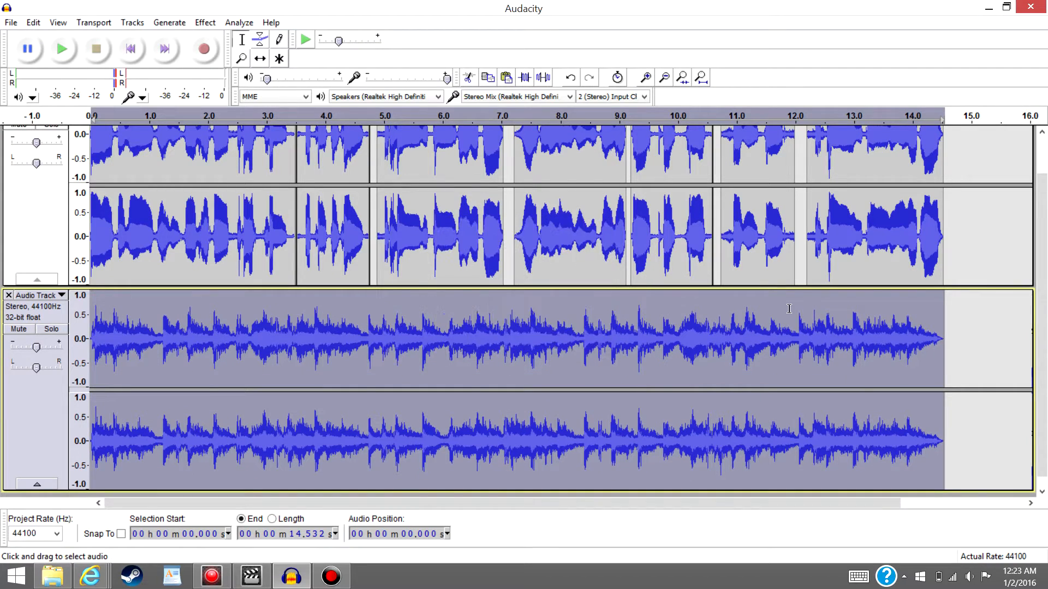
pyautogui.click(979, 344)
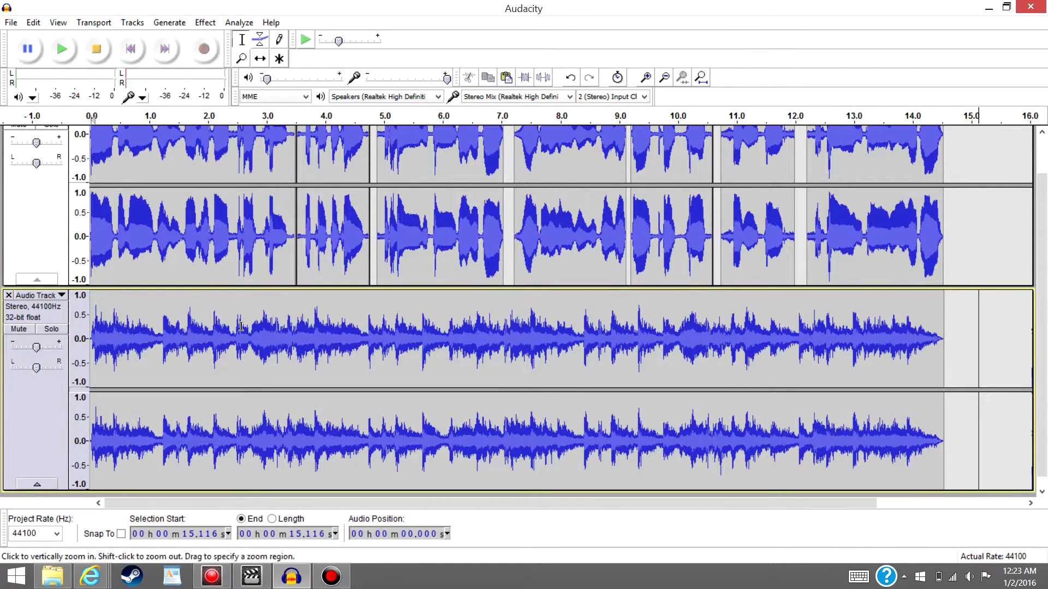
pyautogui.press('space')
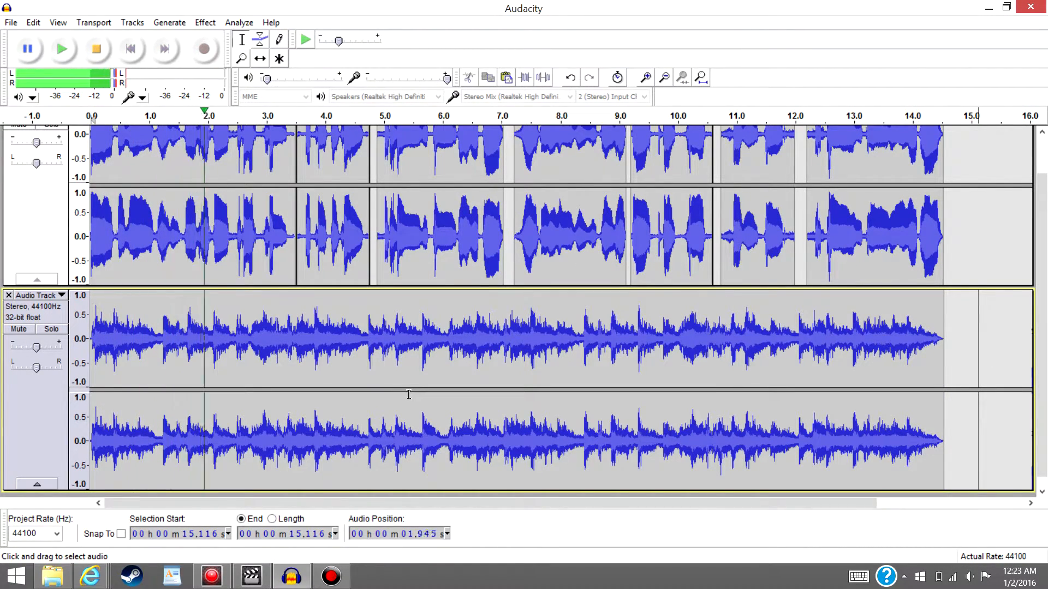
# - Play both tracks from about 1.6 s and again from about 2.4 s to check the mix balance
pyautogui.click(186, 115)
pyautogui.click(95, 52)
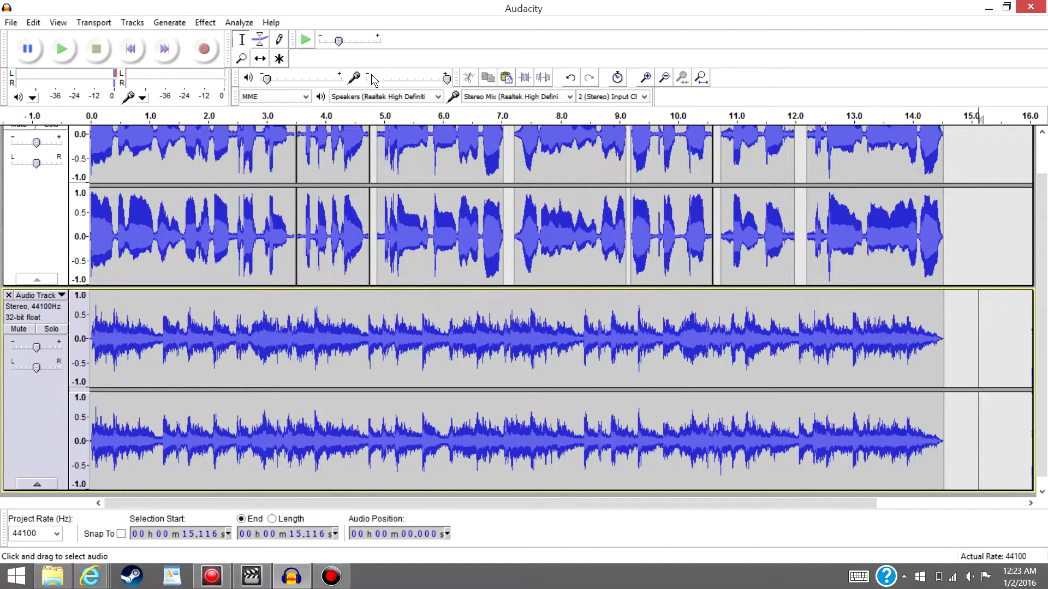
pyautogui.click(231, 119)
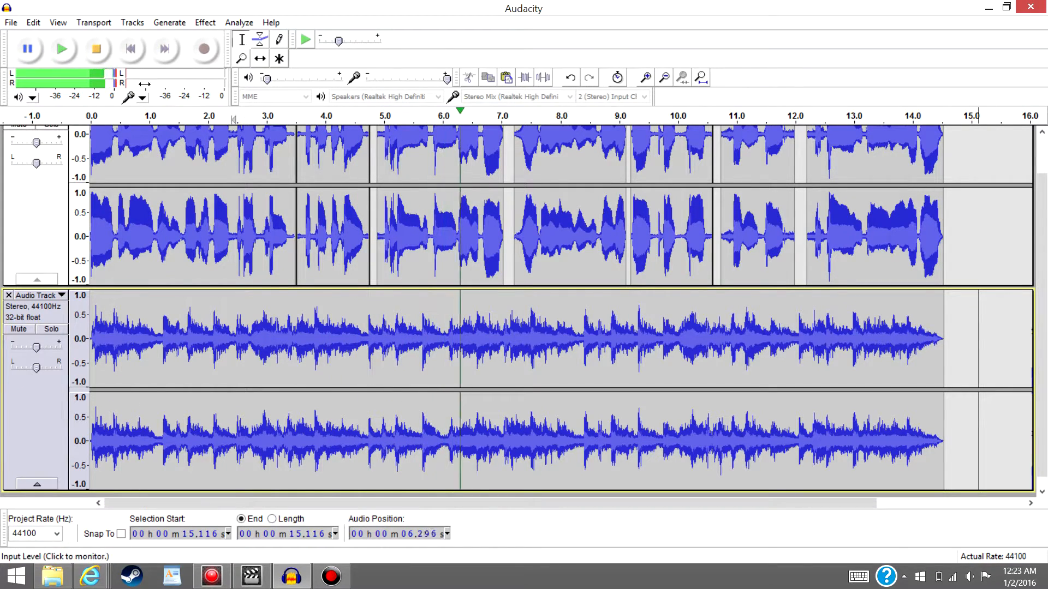
pyautogui.click(34, 49)
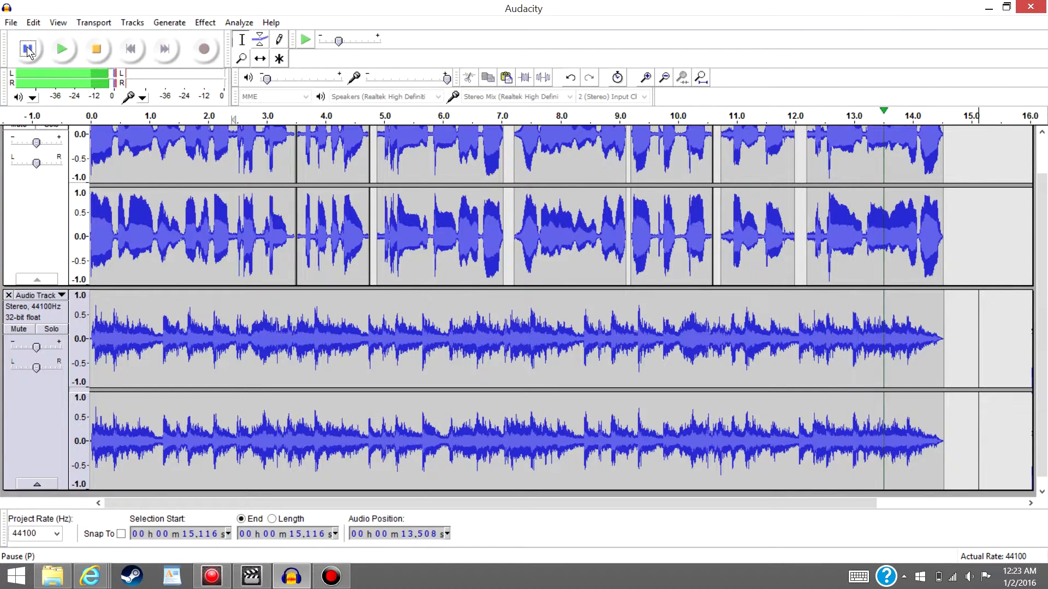
# - Export the stereo mix as a 16-bit PCM WAV, replacing "Invisible Touch 2 (MORE Six Seige Grab Bag 4;40-4;52).wav" in Rooster Teeth Songs\Third 25
pyautogui.click(11, 21)
pyautogui.click(47, 203)
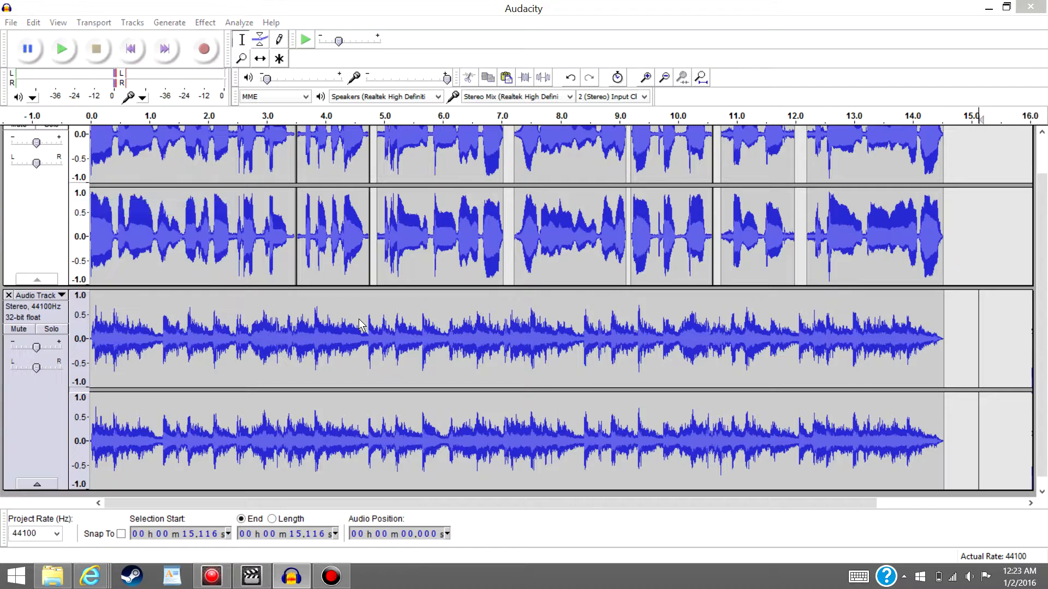
pyautogui.click(245, 64)
pyautogui.click(121, 155)
pyautogui.doubleClick(169, 138)
pyautogui.doubleClick(129, 127)
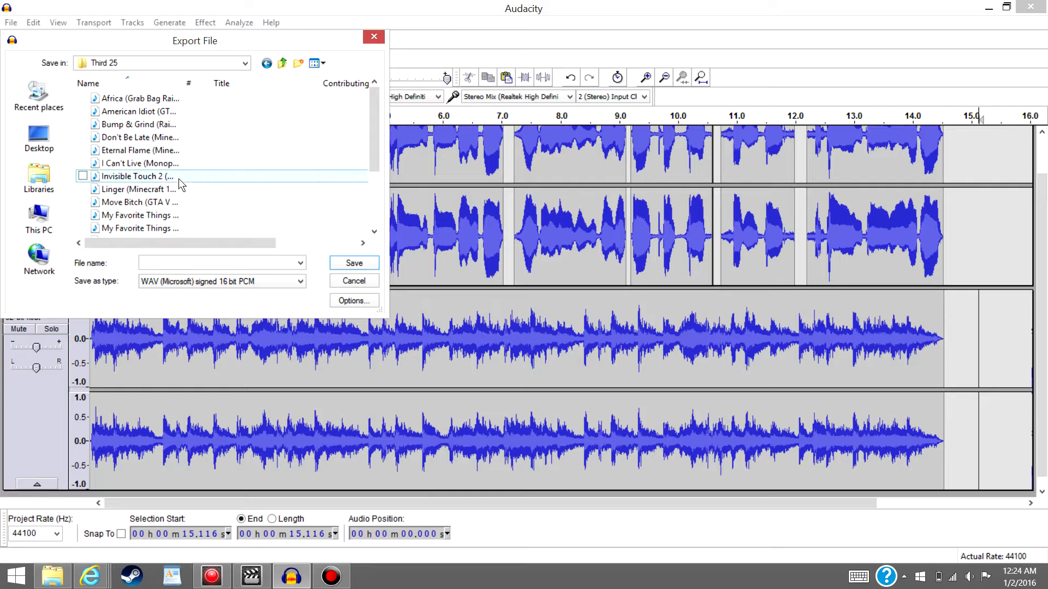
pyautogui.click(162, 181)
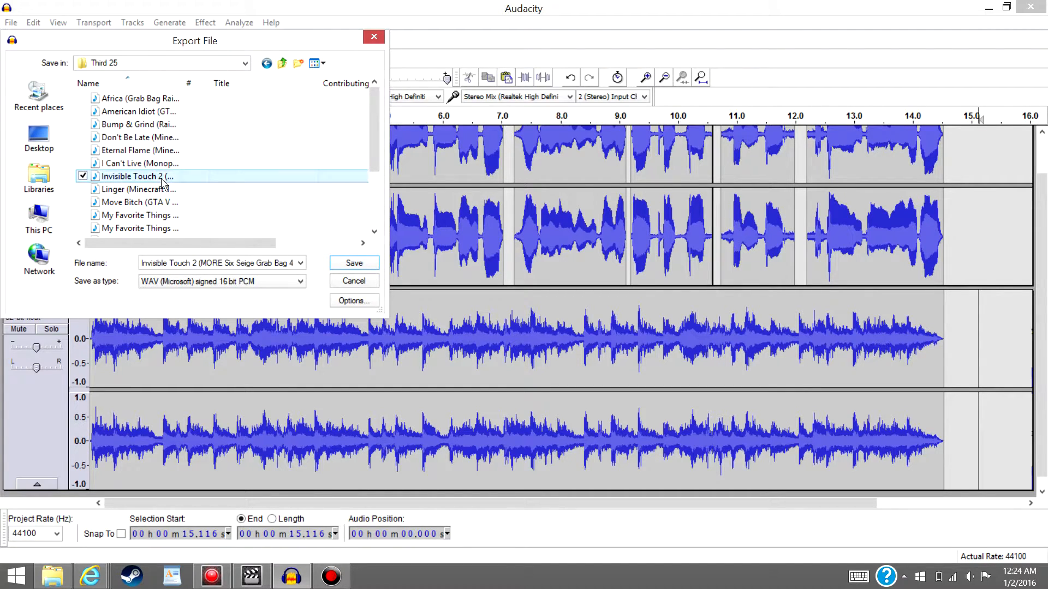
pyautogui.click(371, 263)
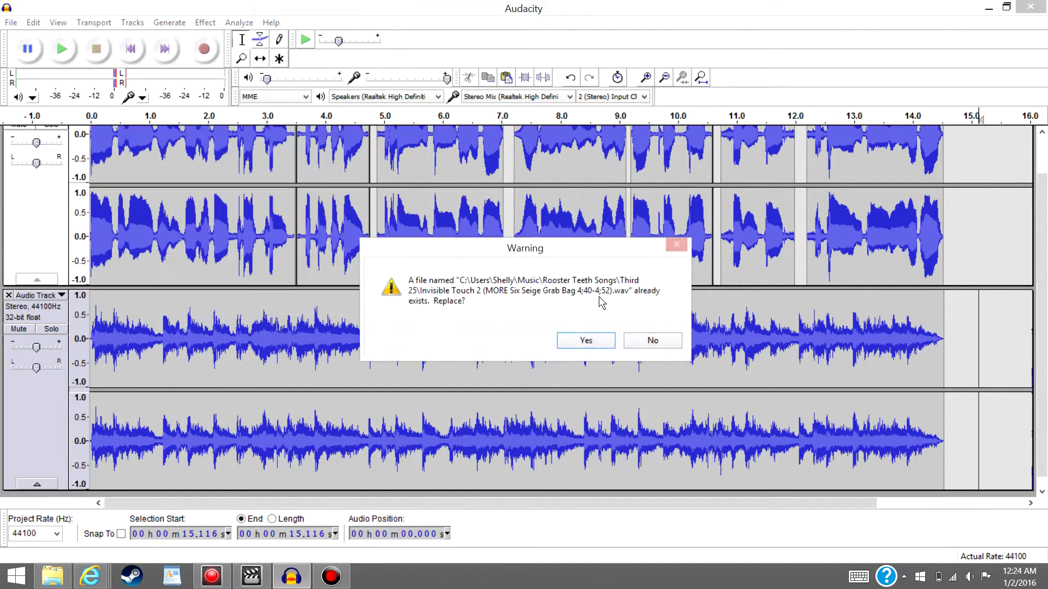
pyautogui.click(586, 335)
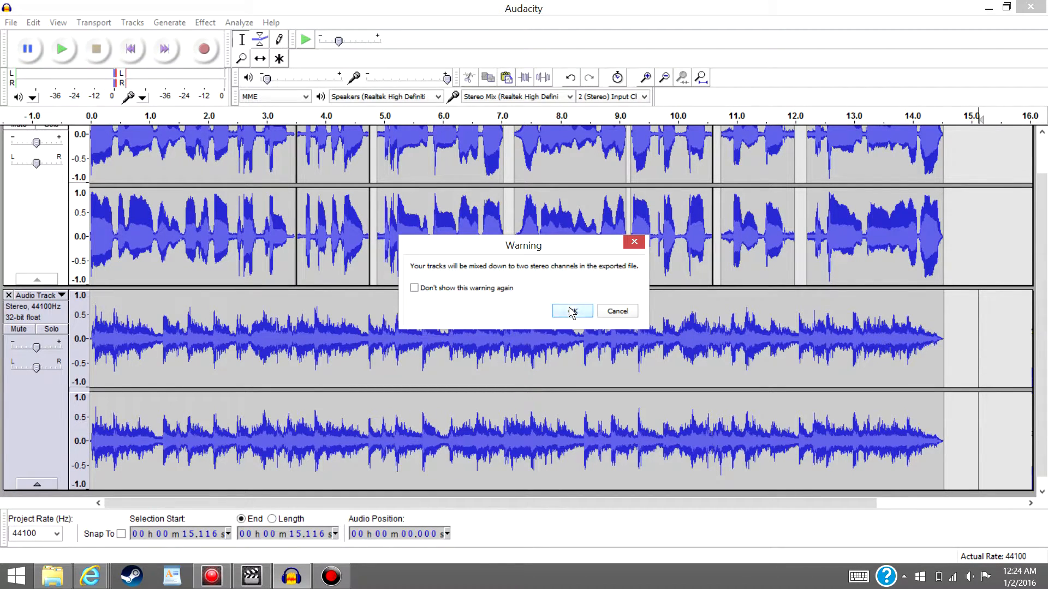
pyautogui.click(571, 311)
pyautogui.click(217, 386)
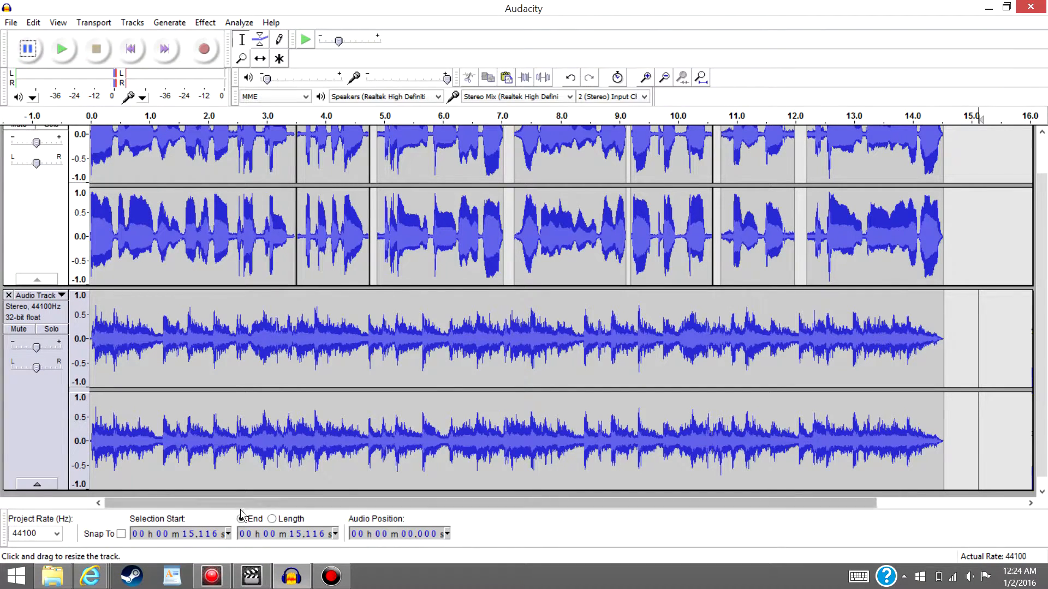
# - Switch to Roxio VideoWave and add the Invisible Touch 2 file from Music\Rooster Teeth Songs\Third 25 as background audio
pyautogui.click(259, 583)
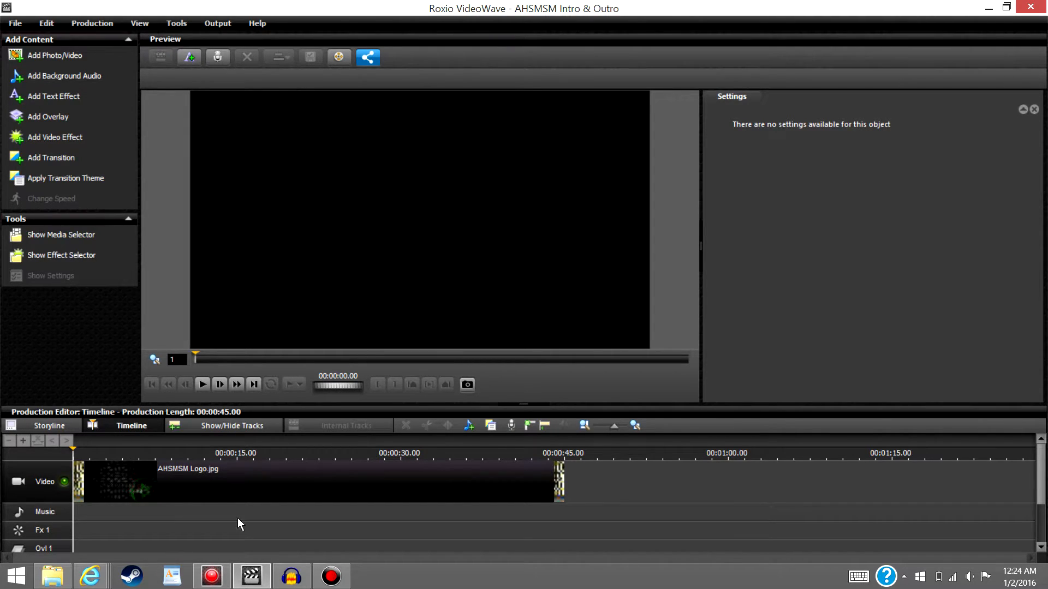
pyautogui.click(96, 76)
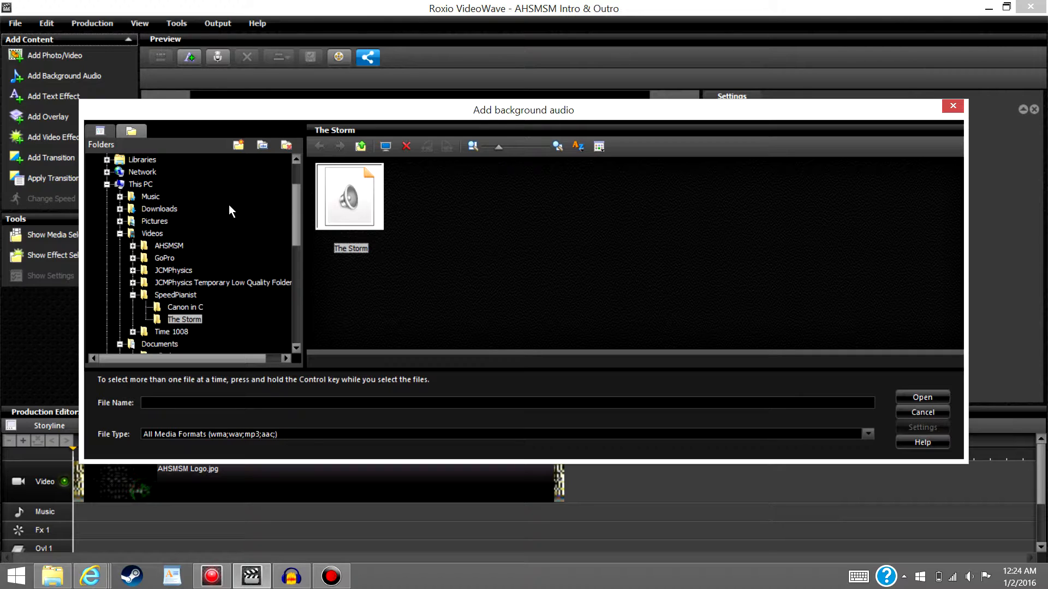
pyautogui.click(150, 197)
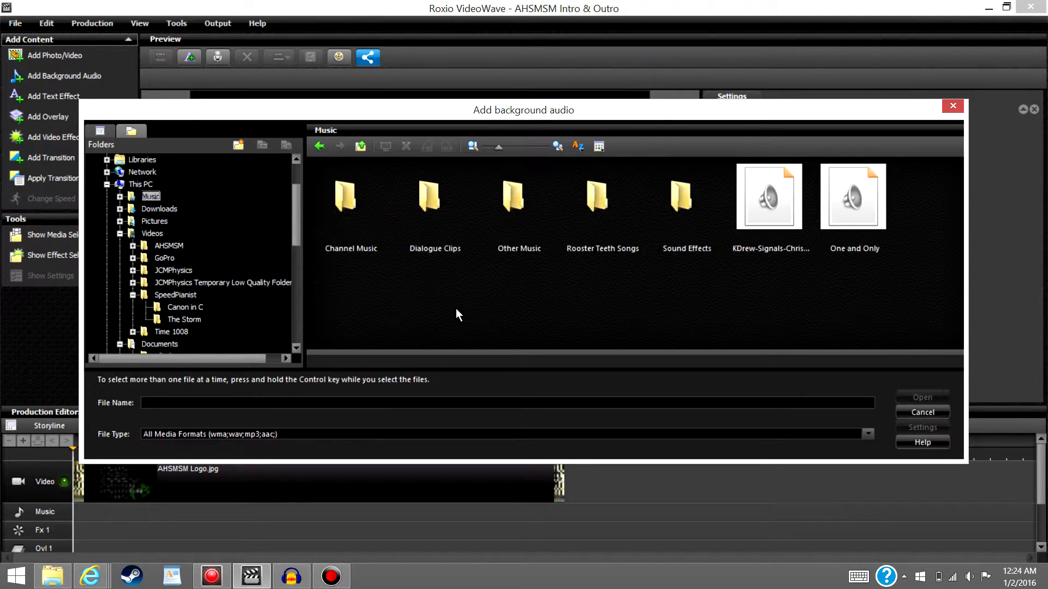
pyautogui.doubleClick(641, 234)
pyautogui.doubleClick(515, 200)
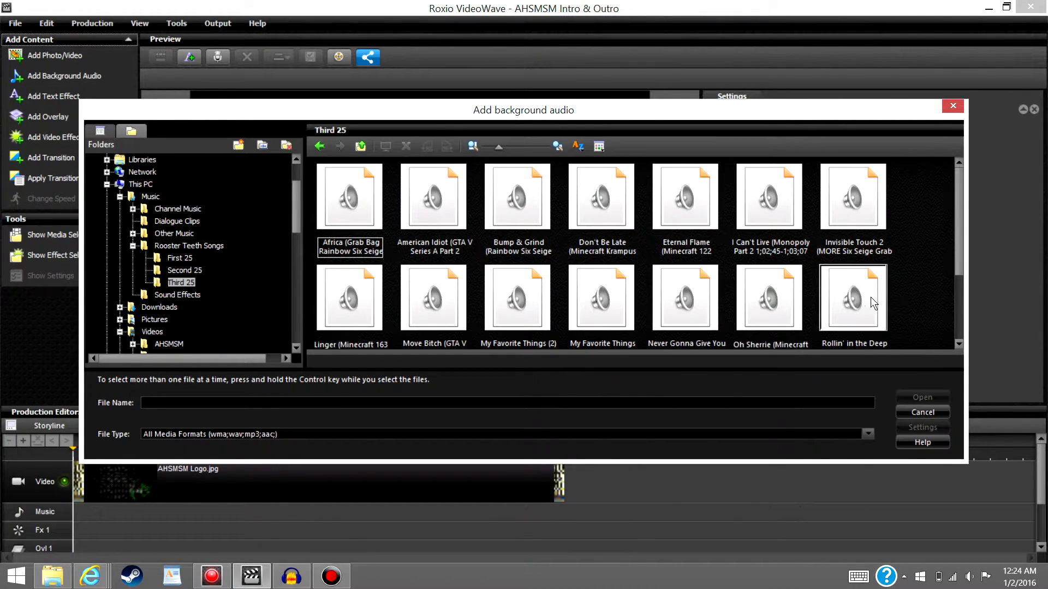
pyautogui.doubleClick(855, 207)
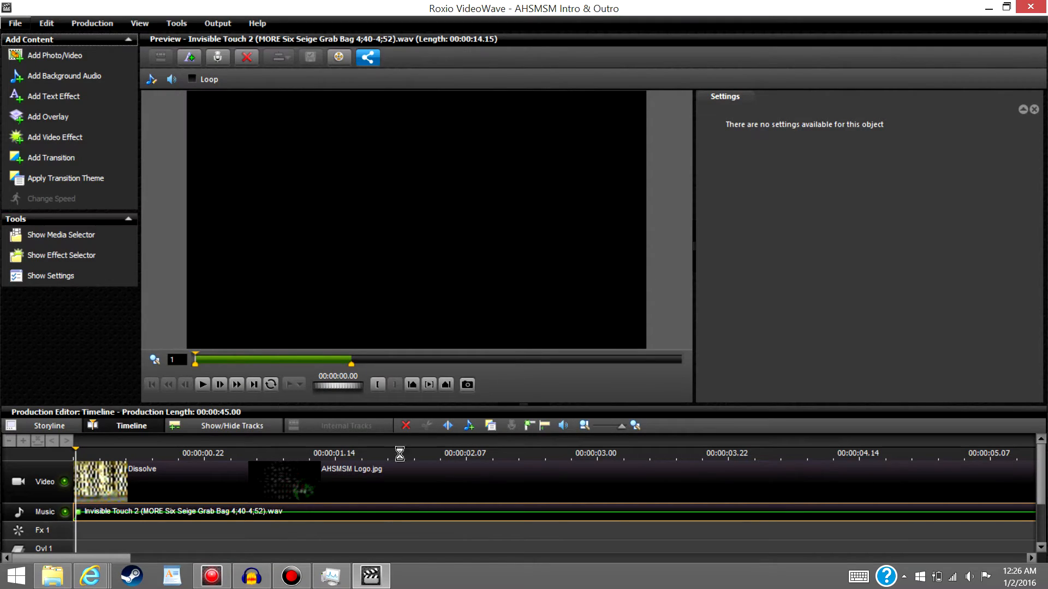
# - Shorten the AHSMSM Logo.jpg clip on the video track to end with the music, at a length of 00:00:14.14
pyautogui.click(585, 426)
pyautogui.click(585, 427)
pyautogui.click(585, 427)
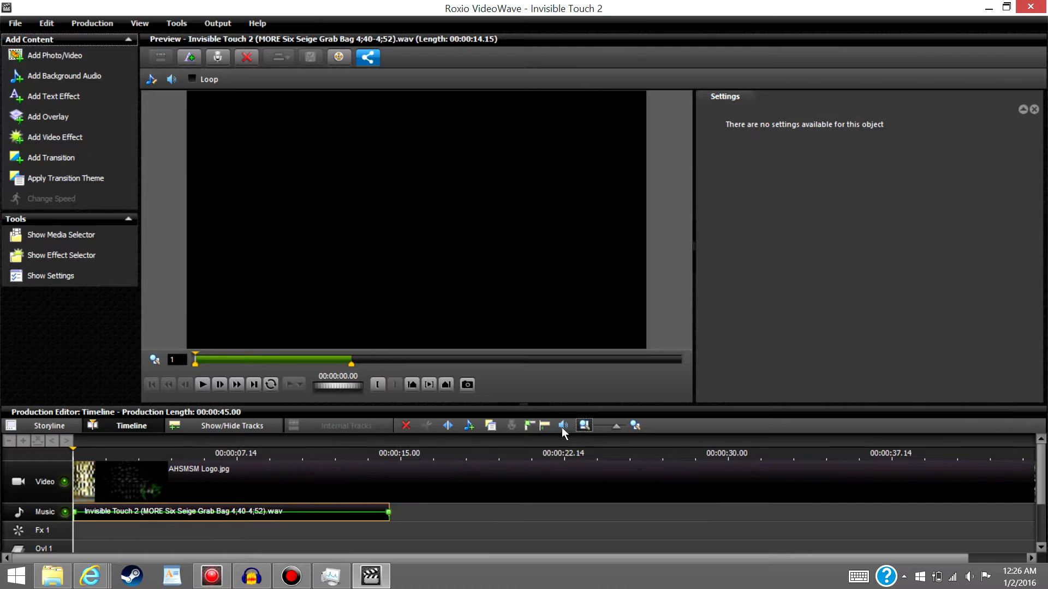
pyautogui.click(585, 426)
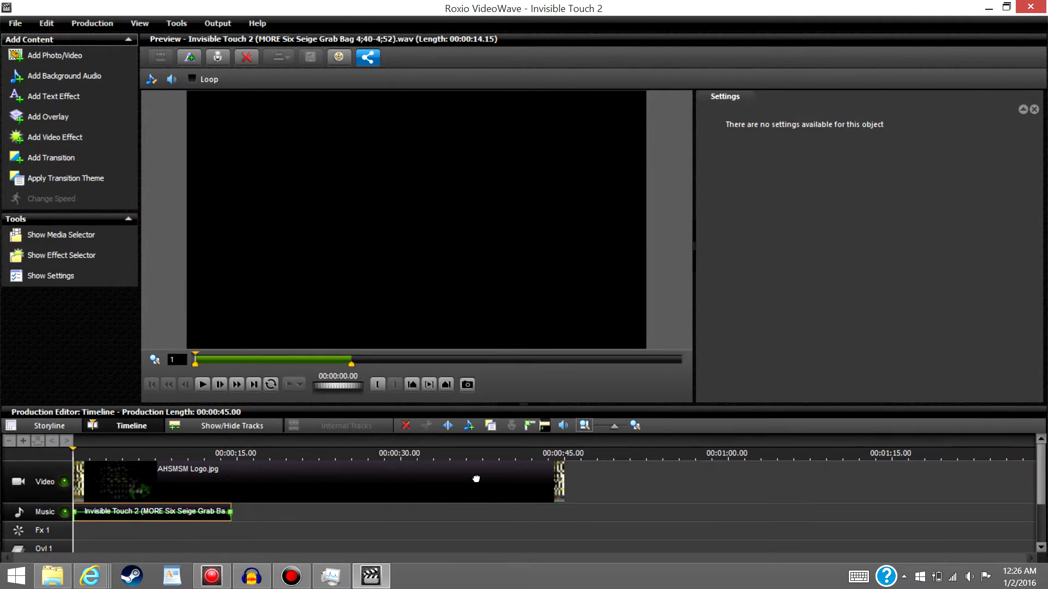
pyautogui.click(561, 472)
pyautogui.moveTo(565, 471); pyautogui.dragTo(230, 474)
# - Open the logo clip's internal tracks and replace the placeholder title "A" with "Invisible Touch 2"
pyautogui.click(361, 434)
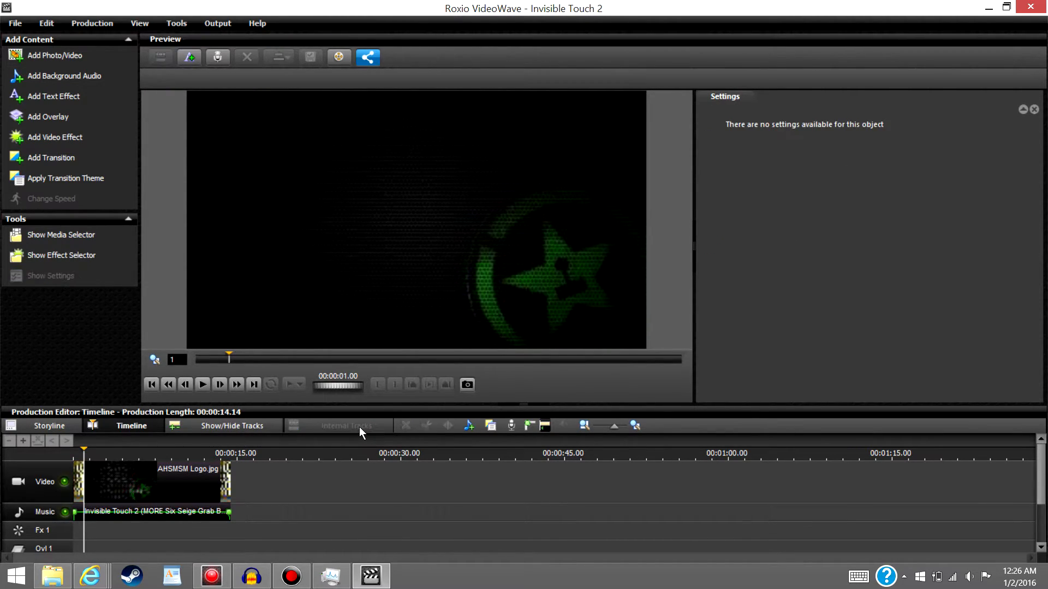
pyautogui.click(172, 483)
pyautogui.click(361, 426)
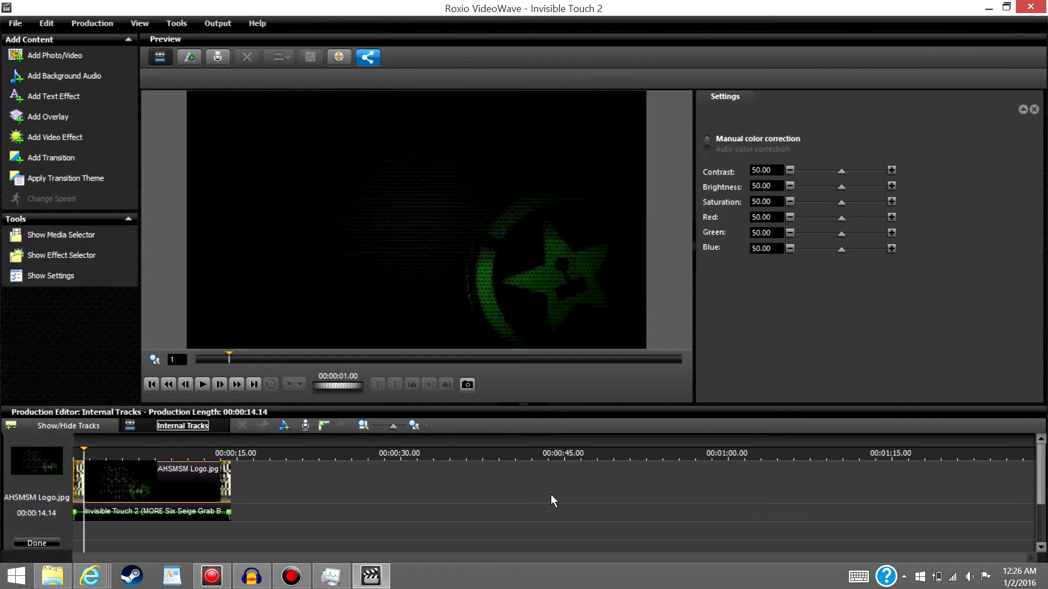
pyautogui.moveTo(1042, 483); pyautogui.dragTo(1041, 518)
pyautogui.click(235, 441)
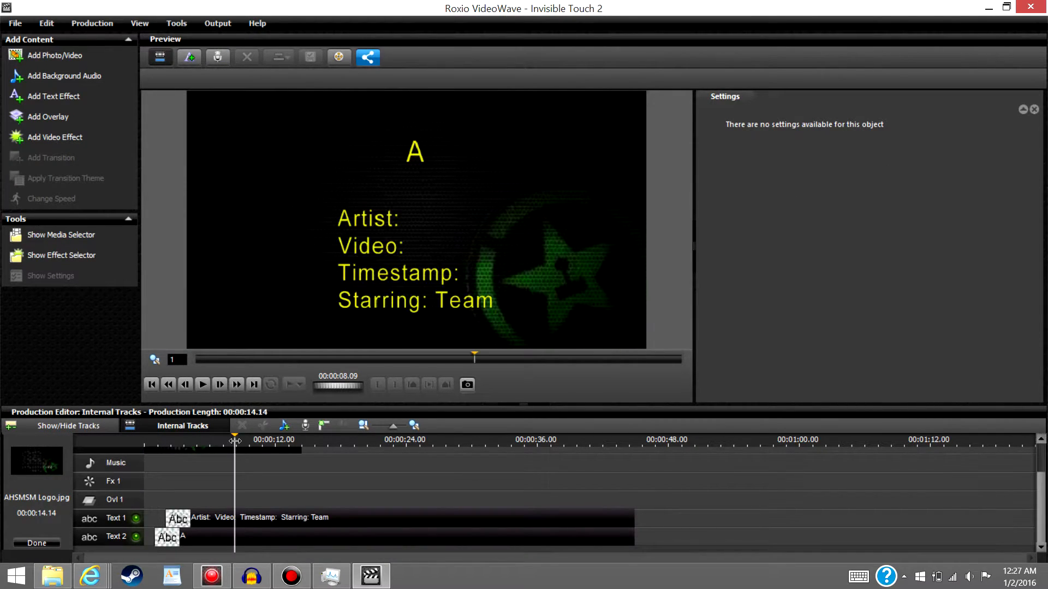
pyautogui.click(265, 542)
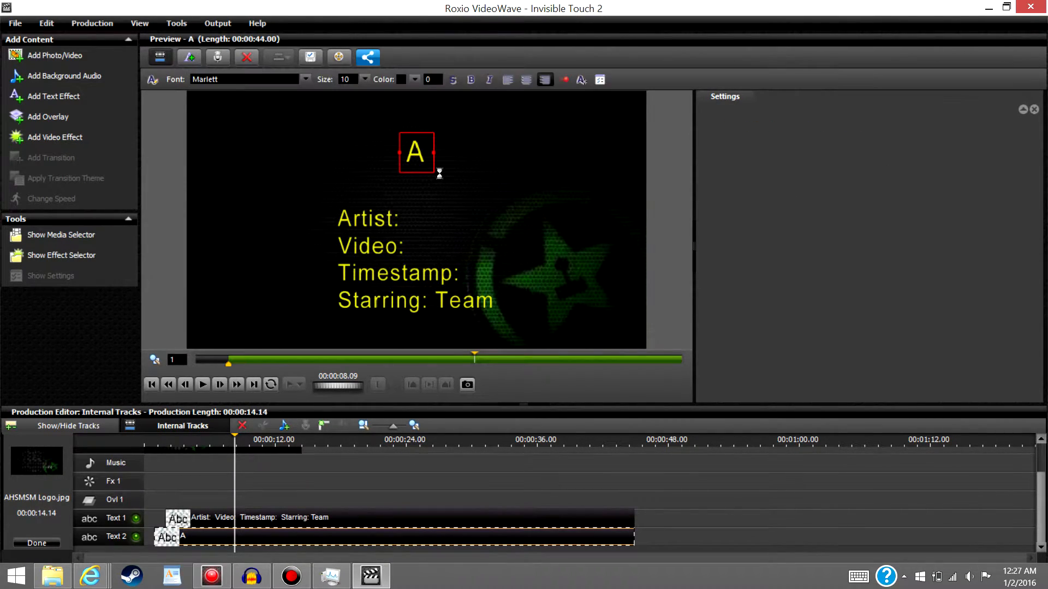
pyautogui.click(424, 156)
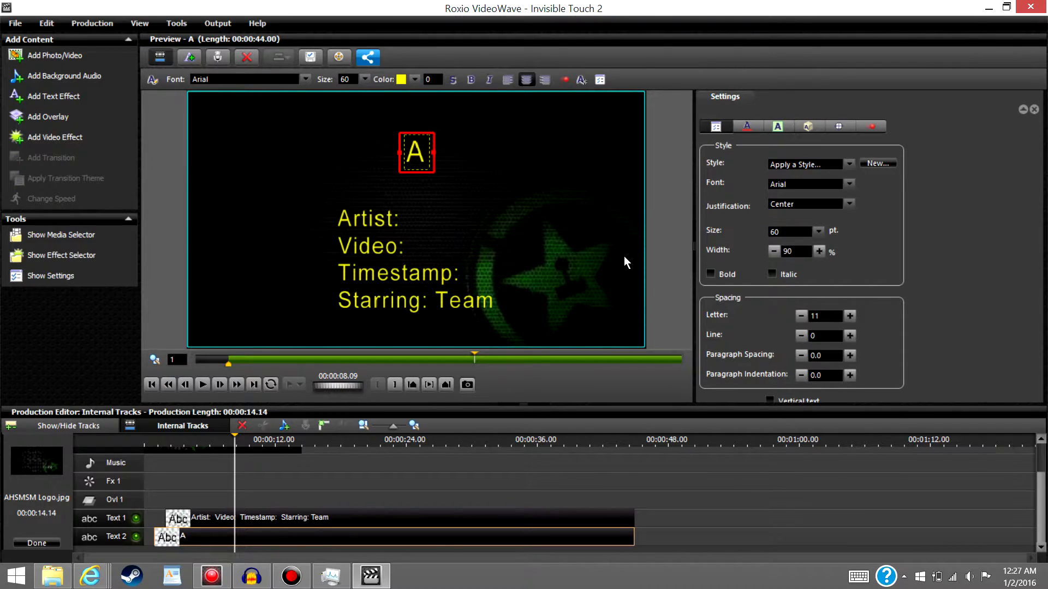
pyautogui.press('BackSpace')
pyautogui.write('Invisibl')
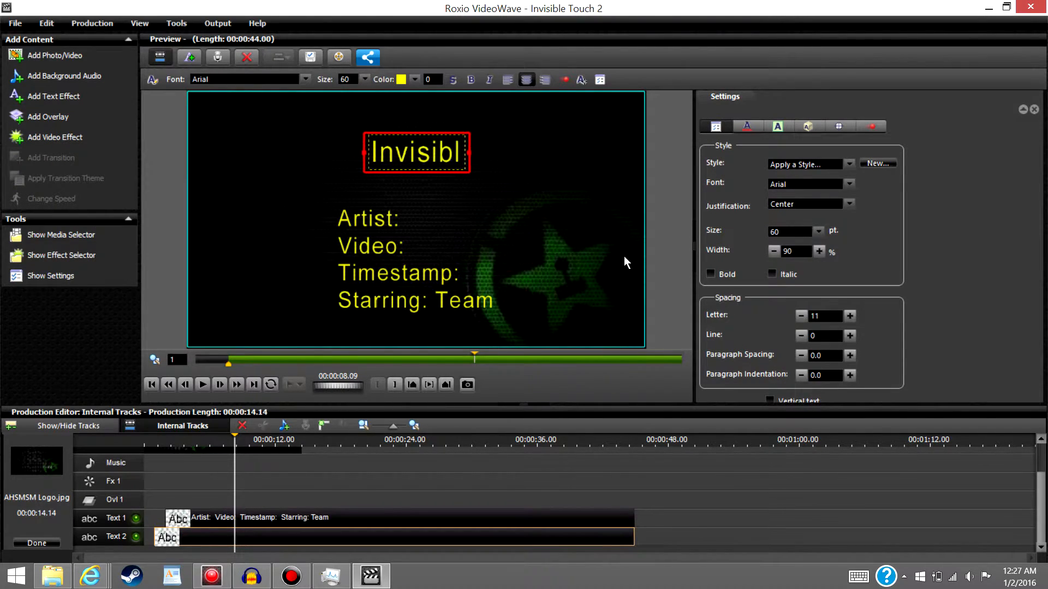
pyautogui.write('e Touch 2')
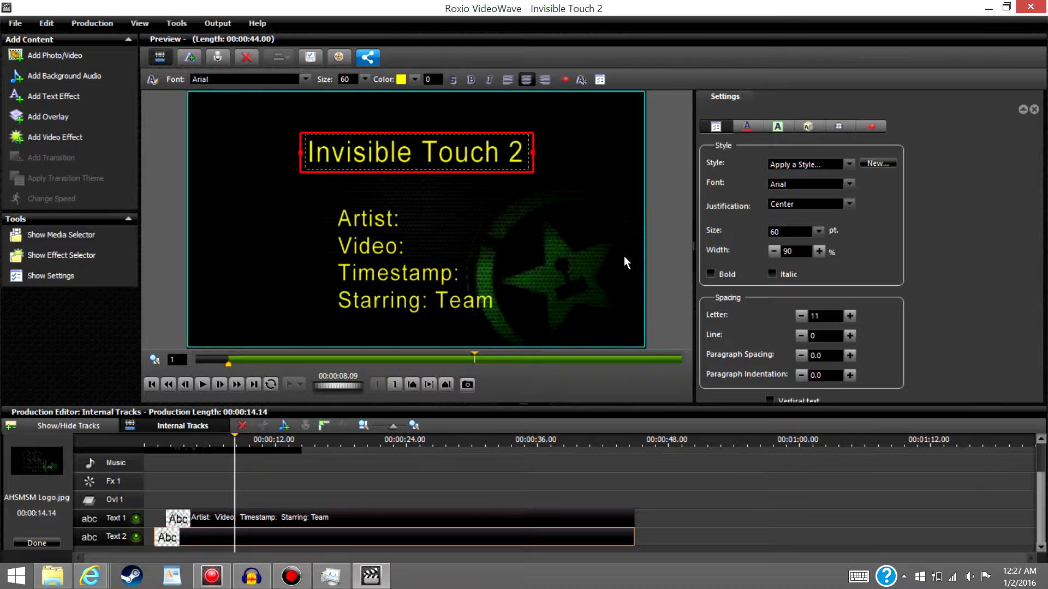
# - Replace "Team" on the Starring line of the credits text with "Geoff Ramsey"
pyautogui.click(277, 518)
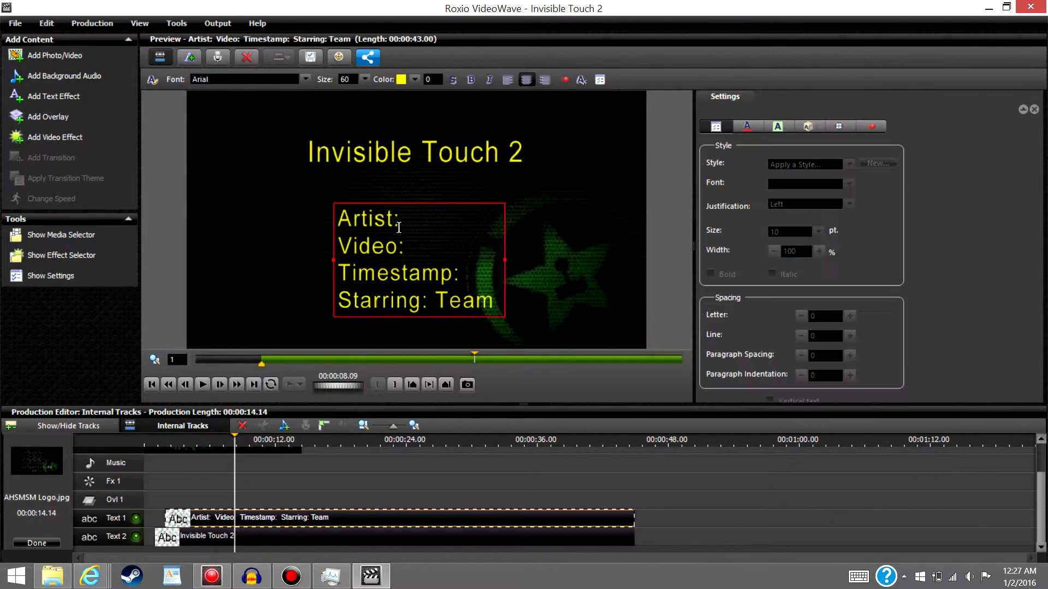
pyautogui.click(490, 300)
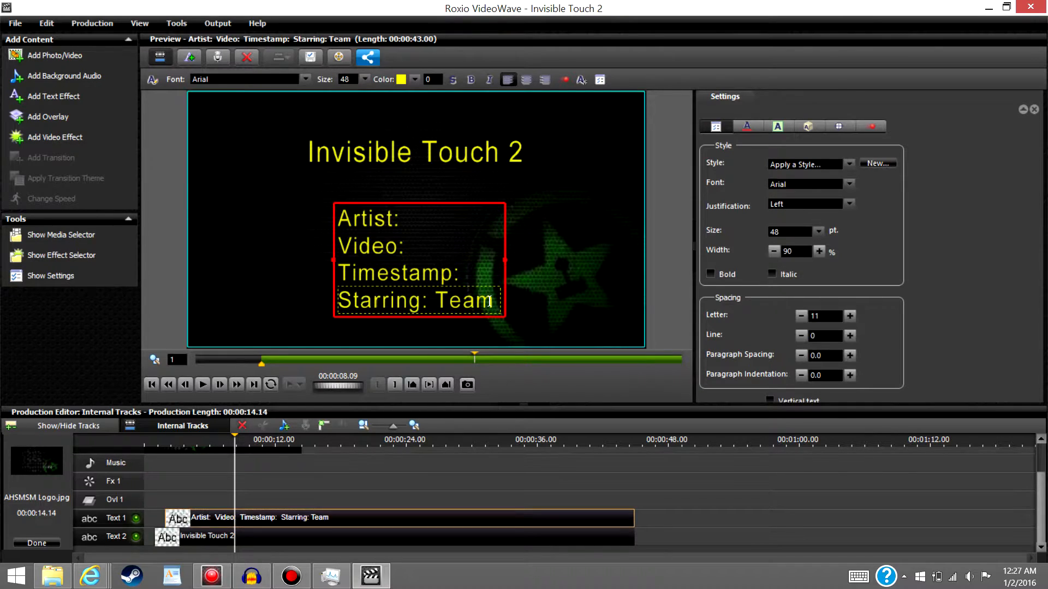
pyautogui.press('BackSpace')
pyautogui.press('BackSpace')
pyautogui.press('BackSpace')
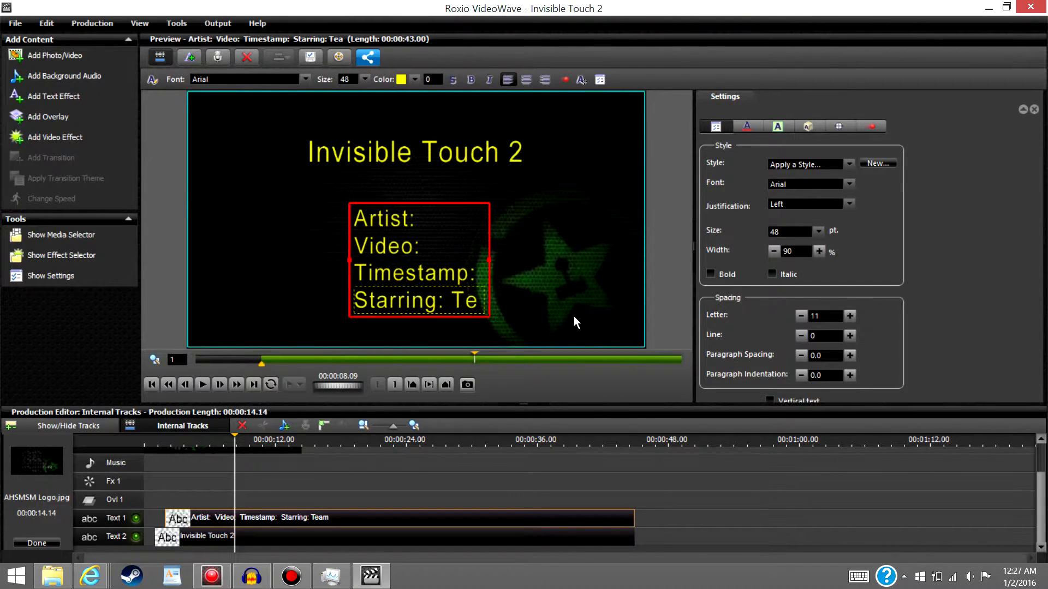
pyautogui.press('BackSpace')
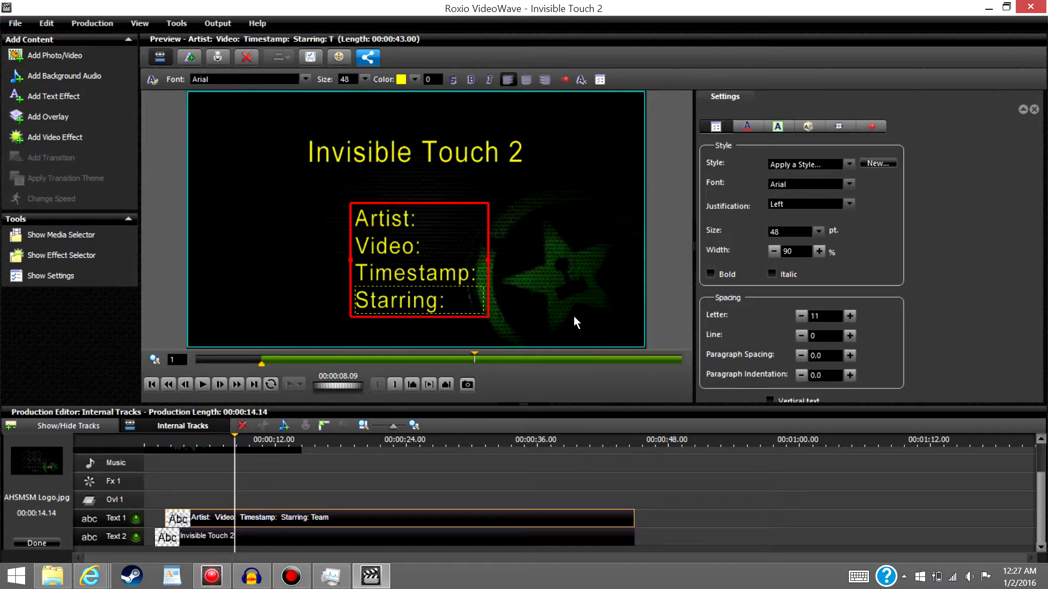
pyautogui.write('Geoff')
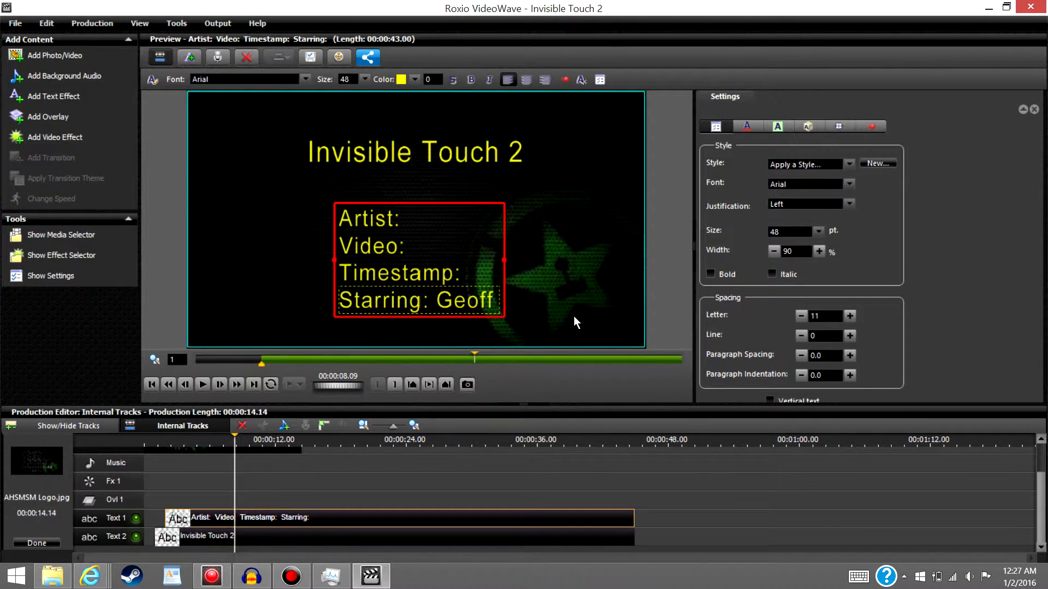
pyautogui.write(' Ramsey')
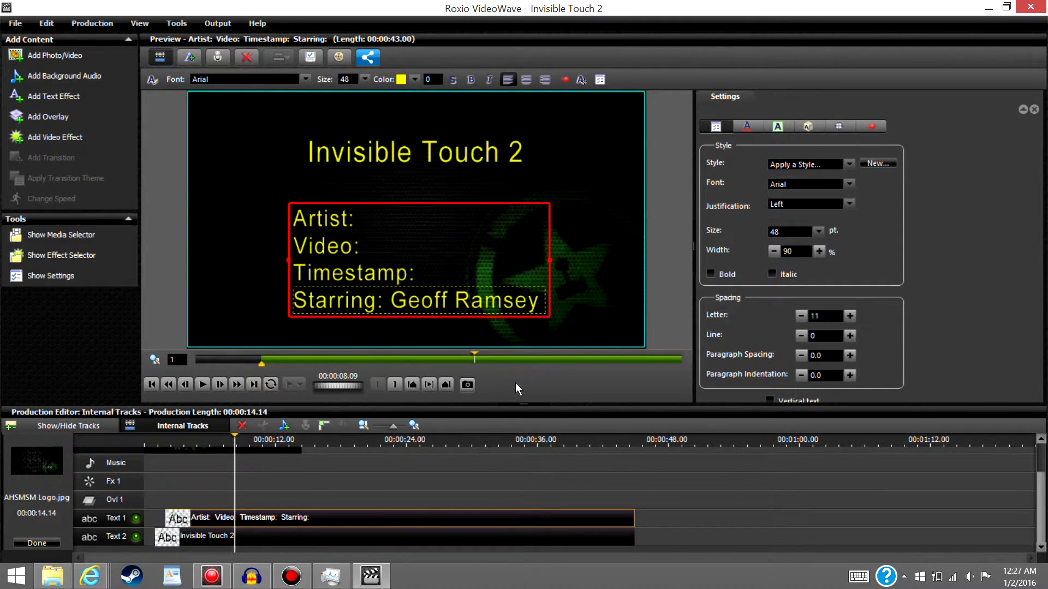
# - Fill in the Artist line of the credits text with "Genesis"
pyautogui.click(352, 219)
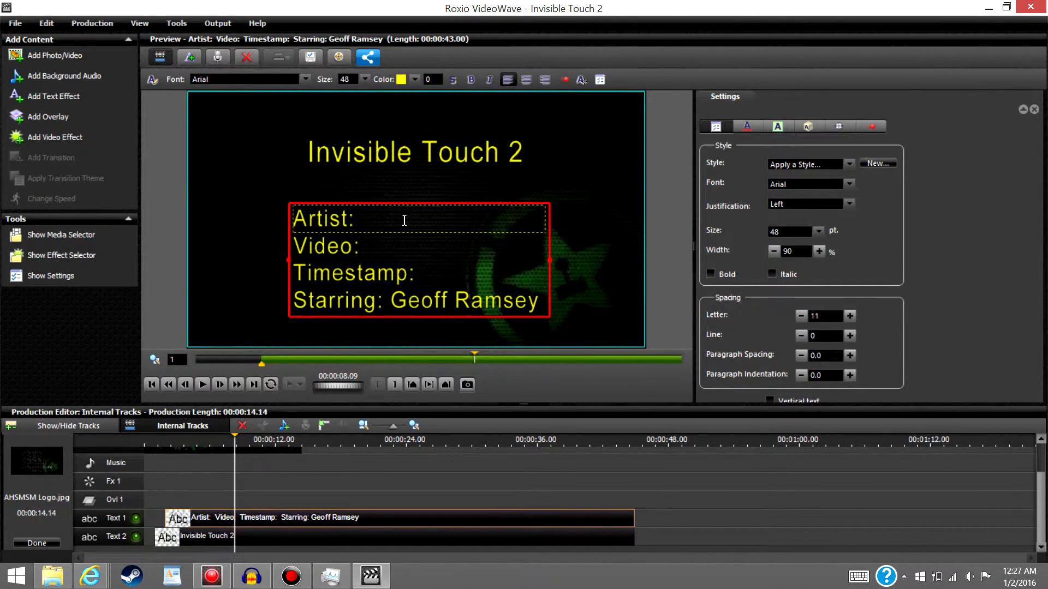
pyautogui.write('Gene')
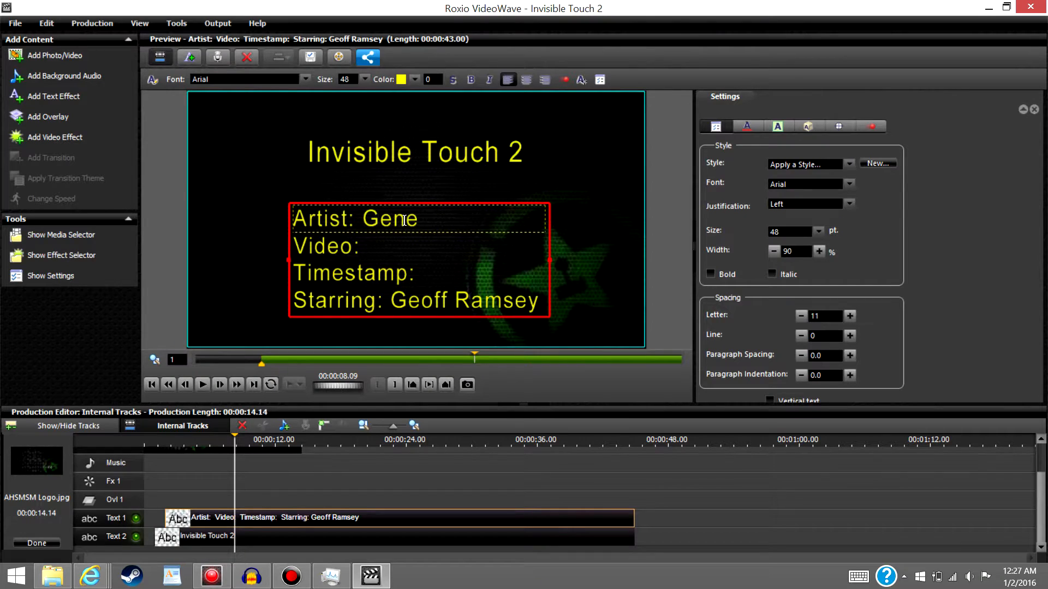
pyautogui.write('ss')
pyautogui.press('BackSpace')
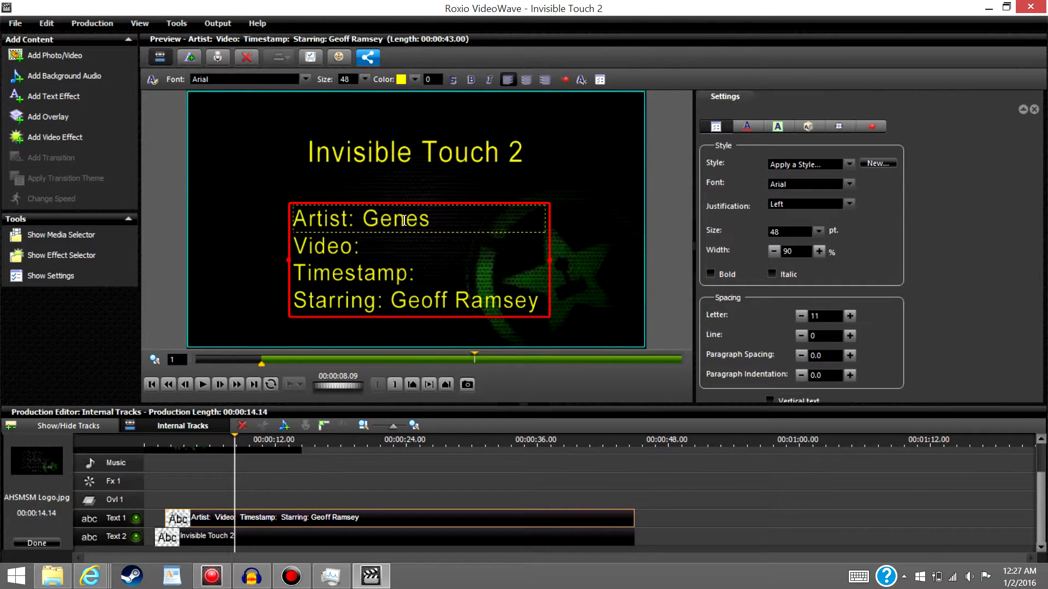
pyautogui.write('is')
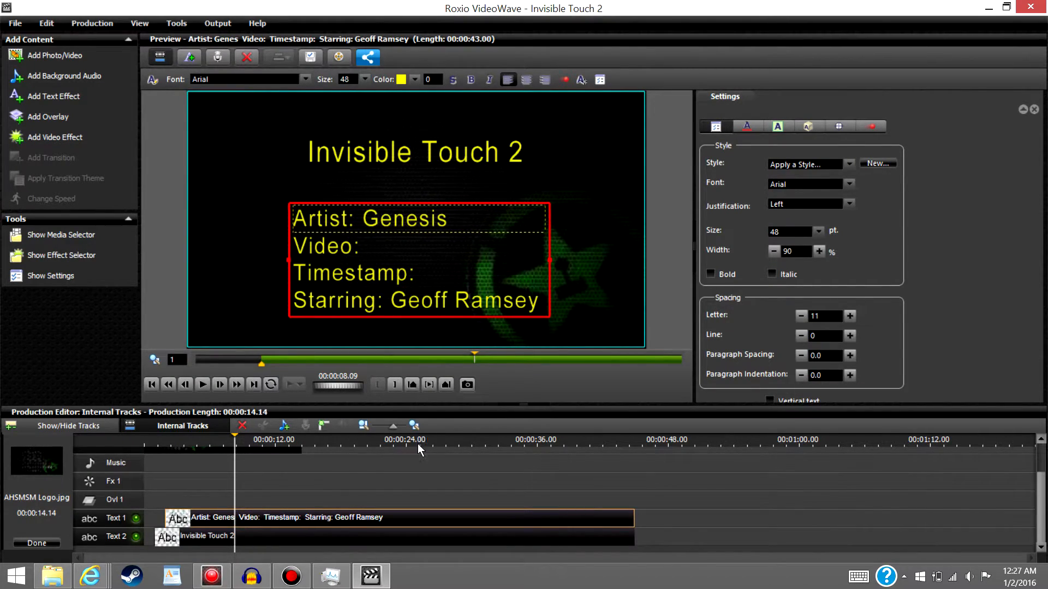
# - Switch to Internet Explorer and return the Genesis tab to the earlier "Grab Bag - MORE Rainbow Six: Siege BETA - Terrorist Hunt" video page
pyautogui.moveTo(90, 576)
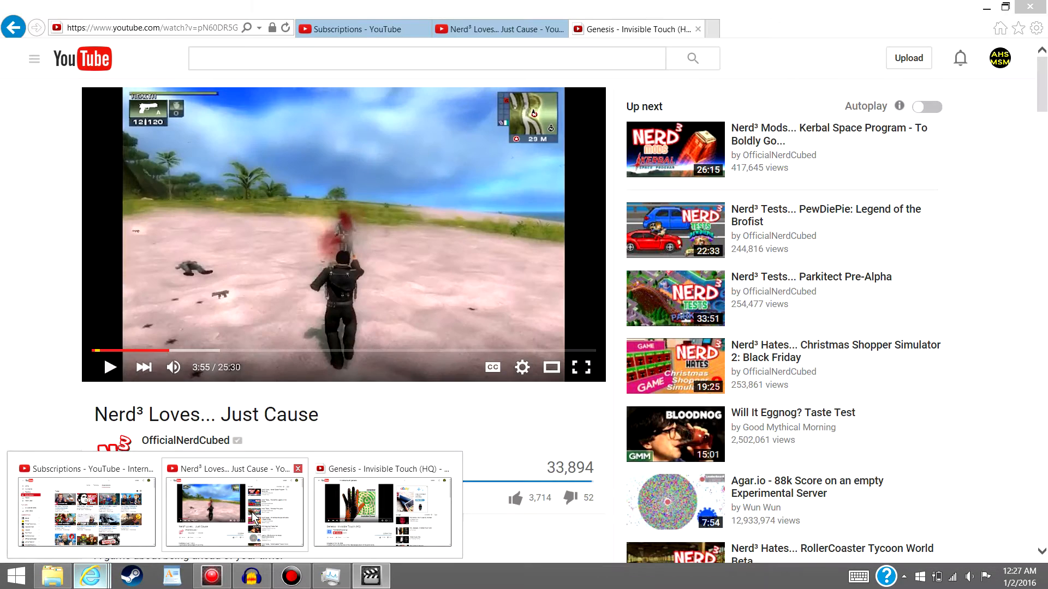
pyautogui.click(382, 512)
pyautogui.rightClick(4, 29)
pyautogui.click(74, 71)
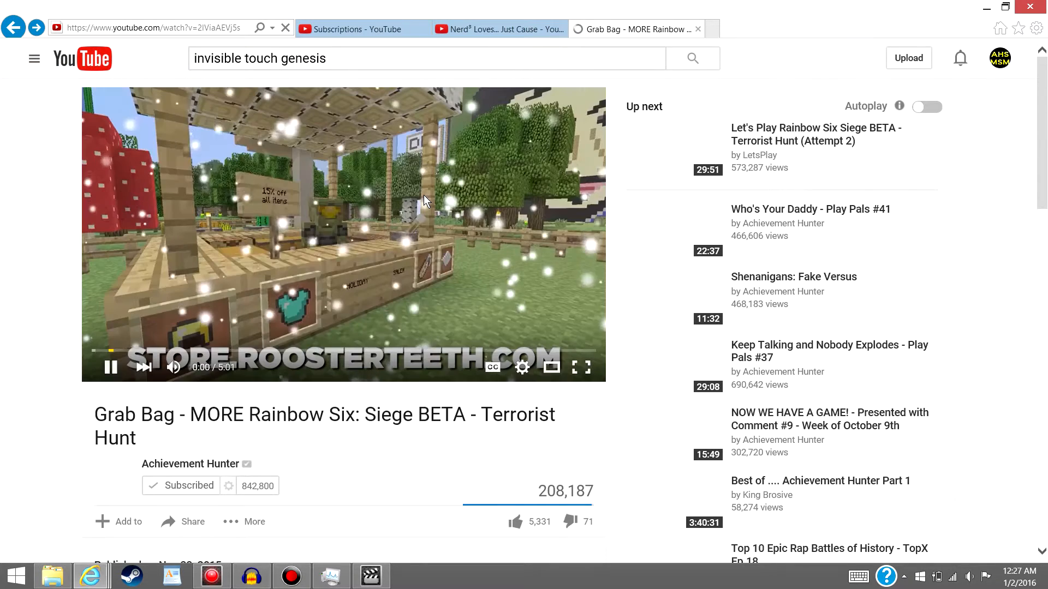
# - Pause the YouTube video and copy "Grab Bag - MORE Rainbow Six: Siege BETA" from its page title
pyautogui.click(342, 221)
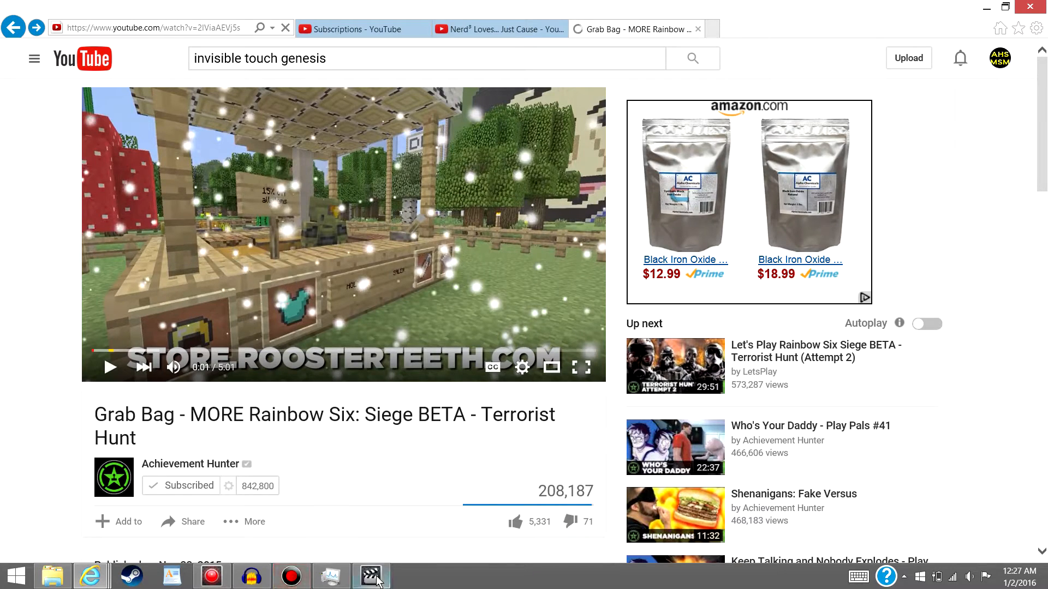
pyautogui.click(371, 577)
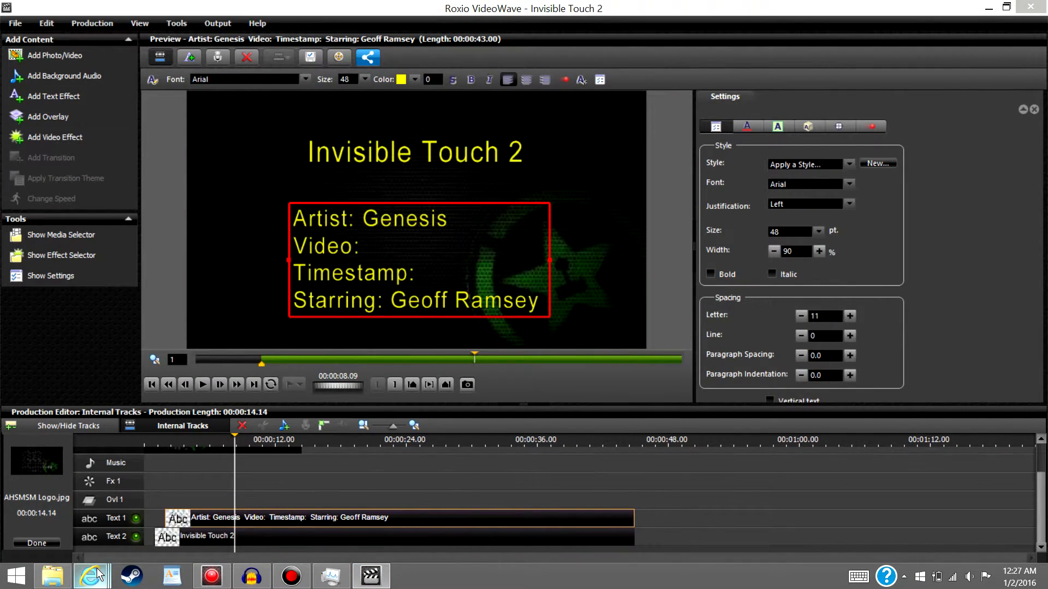
pyautogui.moveTo(90, 577)
pyautogui.click(322, 522)
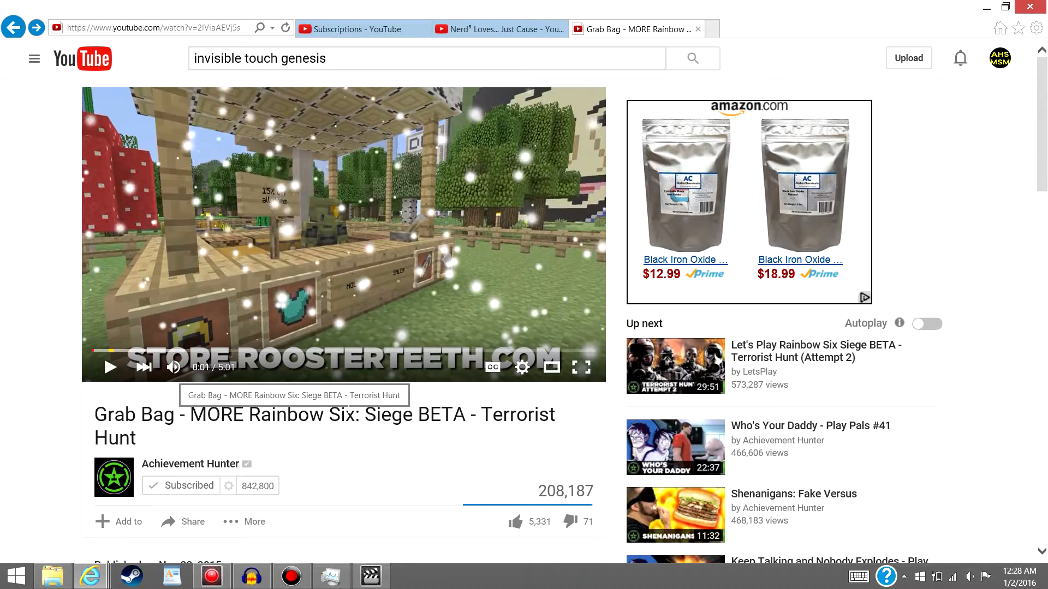
pyautogui.moveTo(466, 416); pyautogui.dragTo(115, 426)
pyautogui.rightClick(116, 426)
pyautogui.click(33, 284)
pyautogui.click(23, 339)
# - Switch to Roxio VideoWave and paste "Grab Bag - MORE Rainbow Six: Siege BETA" onto the Video line of the credits text
pyautogui.click(366, 577)
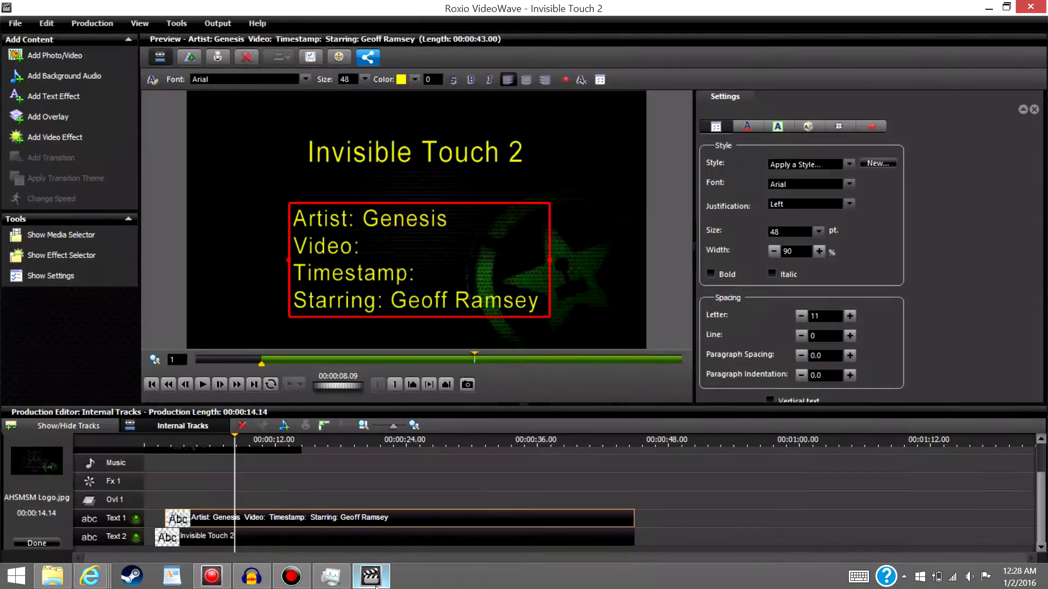
pyautogui.click(357, 249)
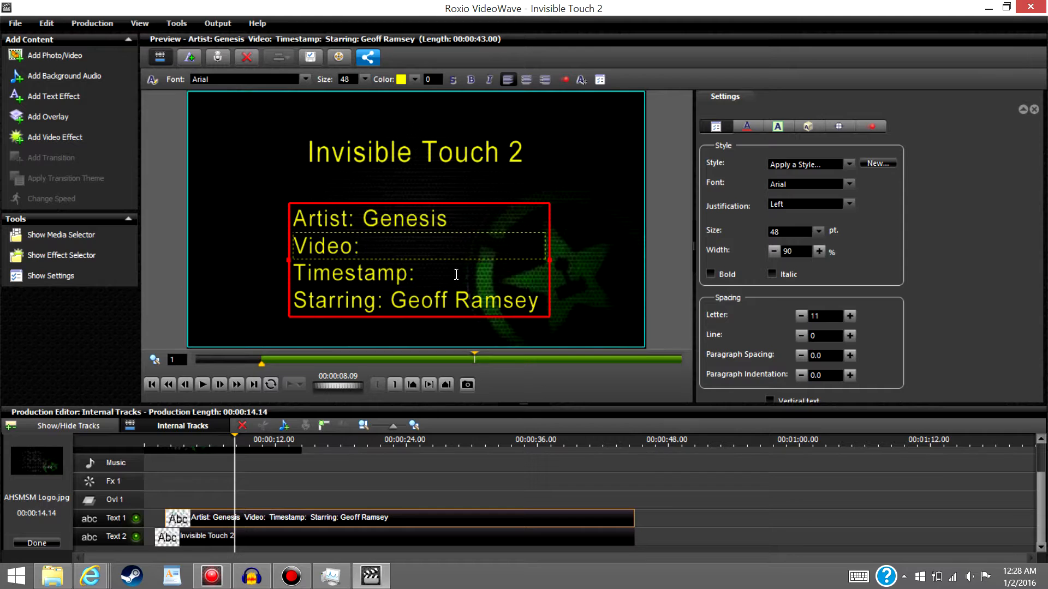
pyautogui.hotkey('ctrl', 'v')
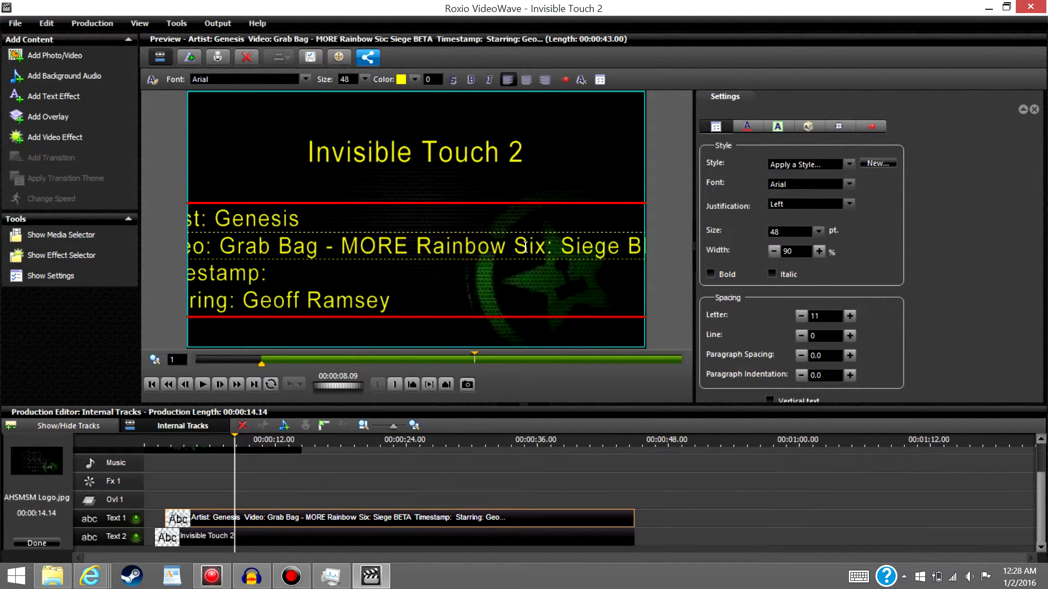
# - Set the font size of all the credits text to 44
pyautogui.hotkey('ctrl', 'a')
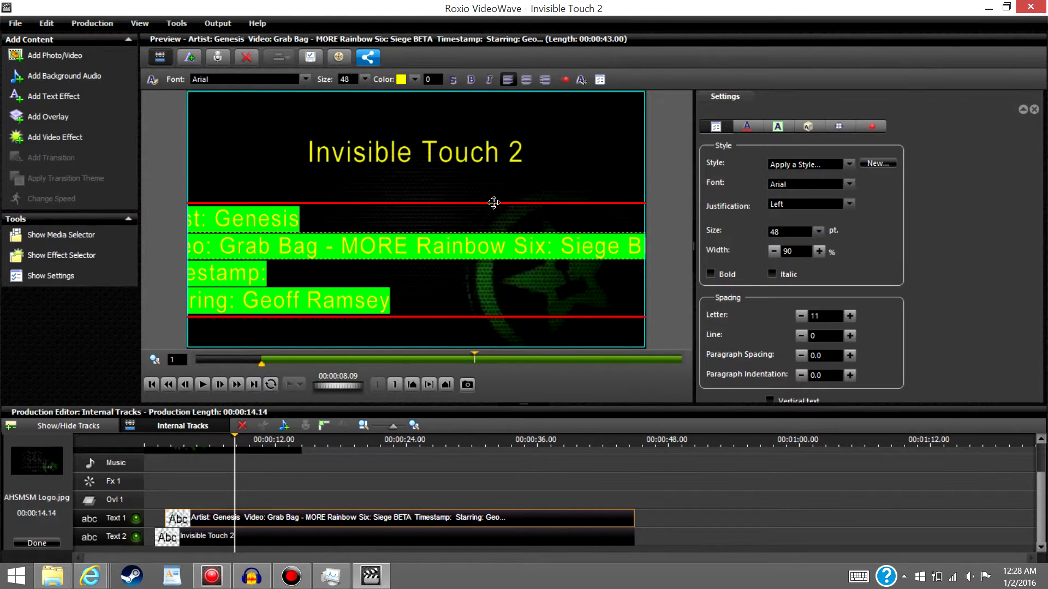
pyautogui.click(364, 79)
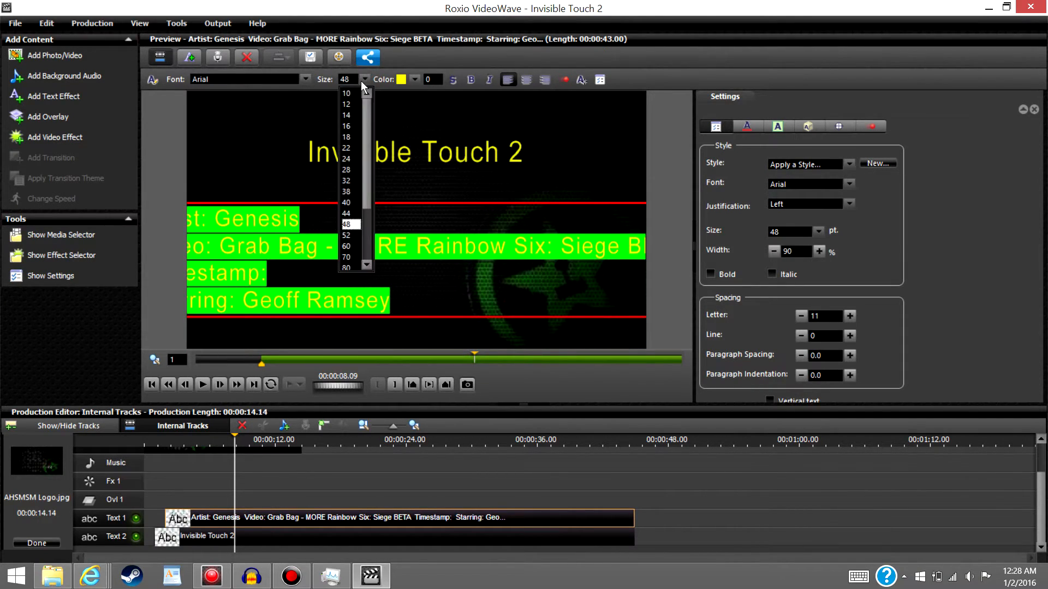
pyautogui.click(351, 213)
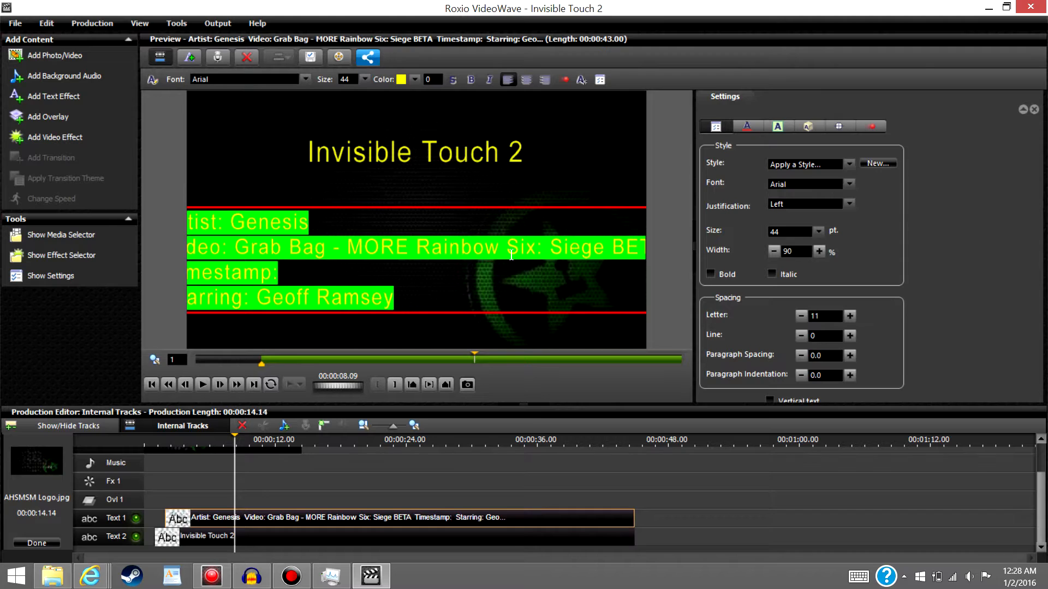
# - Delete "BETA" from the end of the Video line so that it ends with "Siege", and deselect the credits text
pyautogui.click(676, 272)
pyautogui.press('BackSpace')
pyautogui.press('BackSpace')
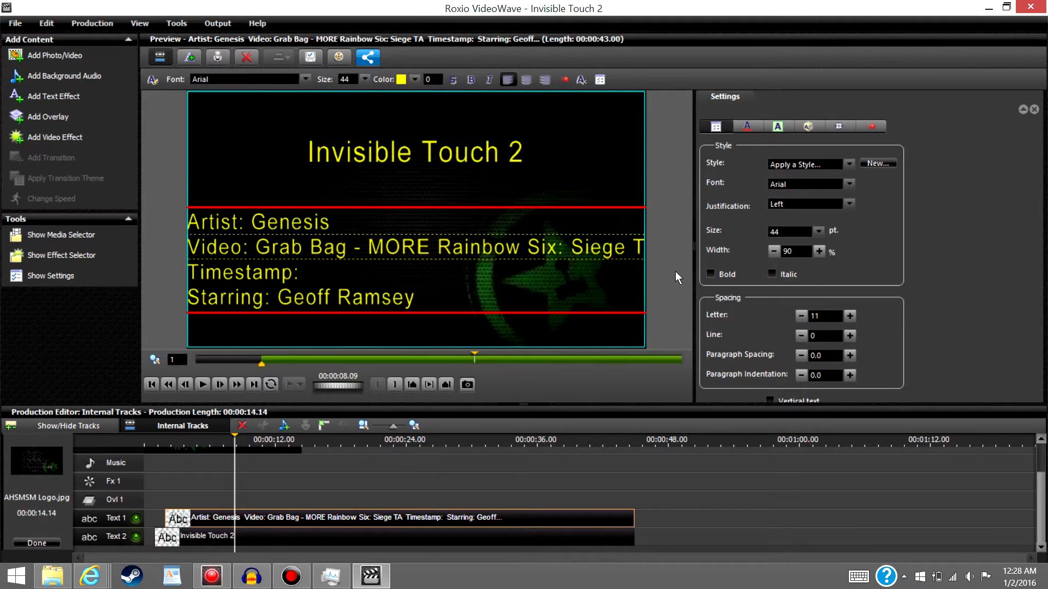
pyautogui.press('Delete')
pyautogui.press('Delete')
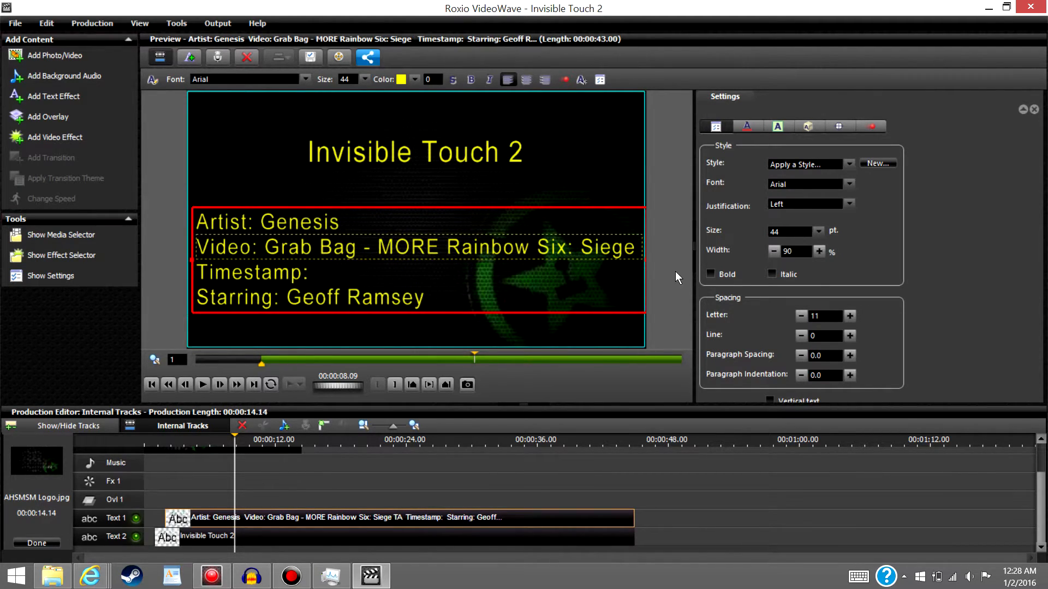
pyautogui.click(690, 480)
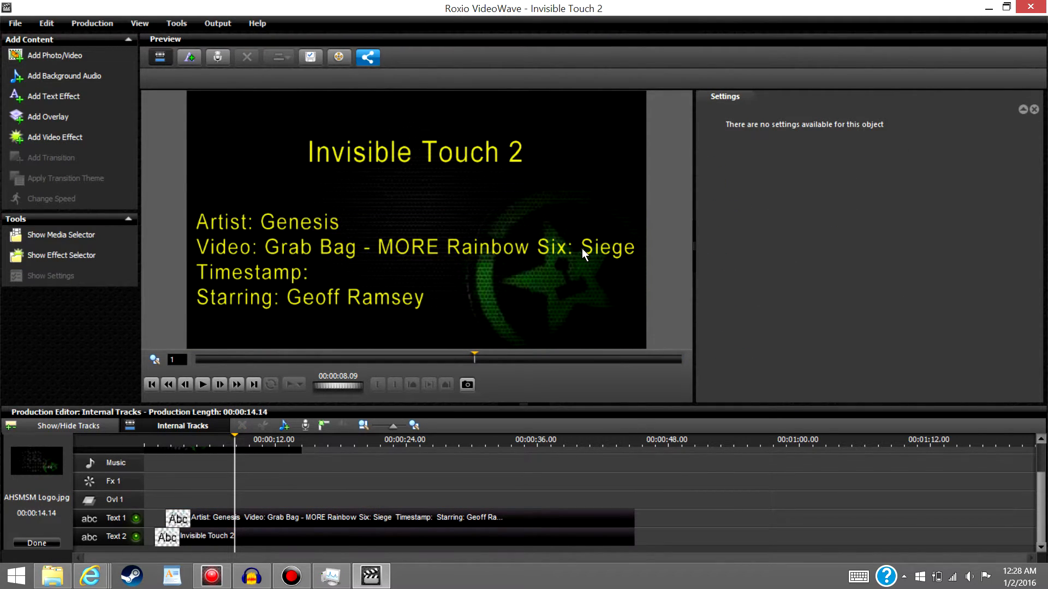
# - Check the "Invisible Touch 2" song's file name in File Explorer and enter "4:20" on the Timestamp line of the credits
pyautogui.click(275, 515)
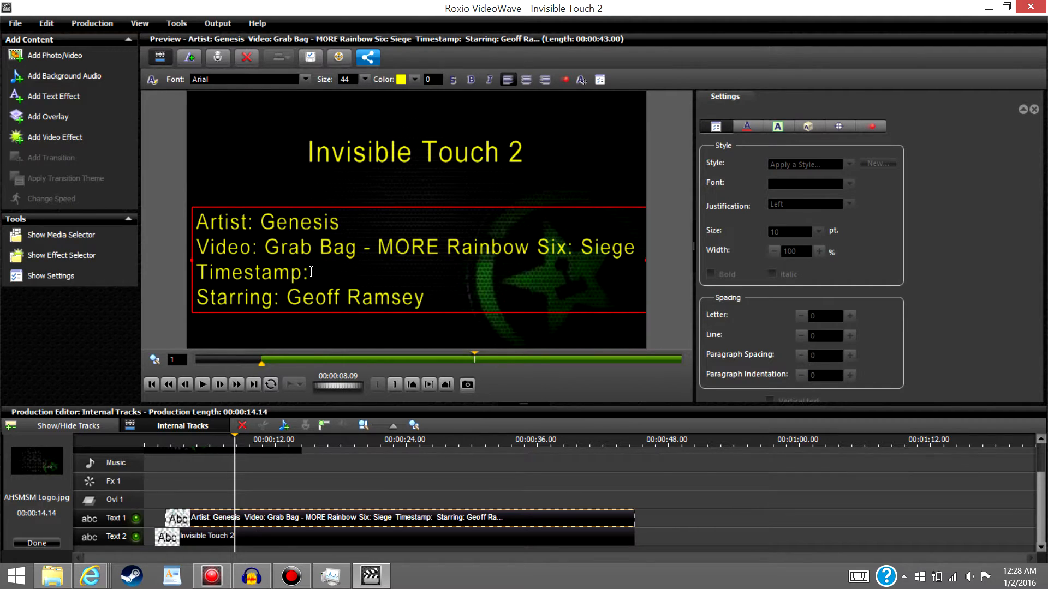
pyautogui.click(52, 576)
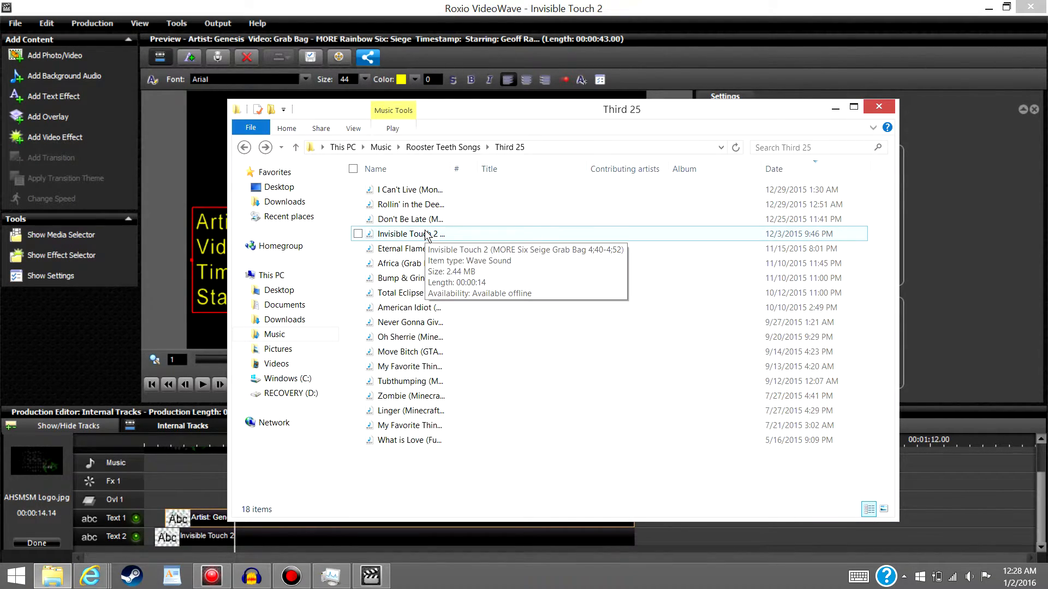
pyautogui.click(481, 7)
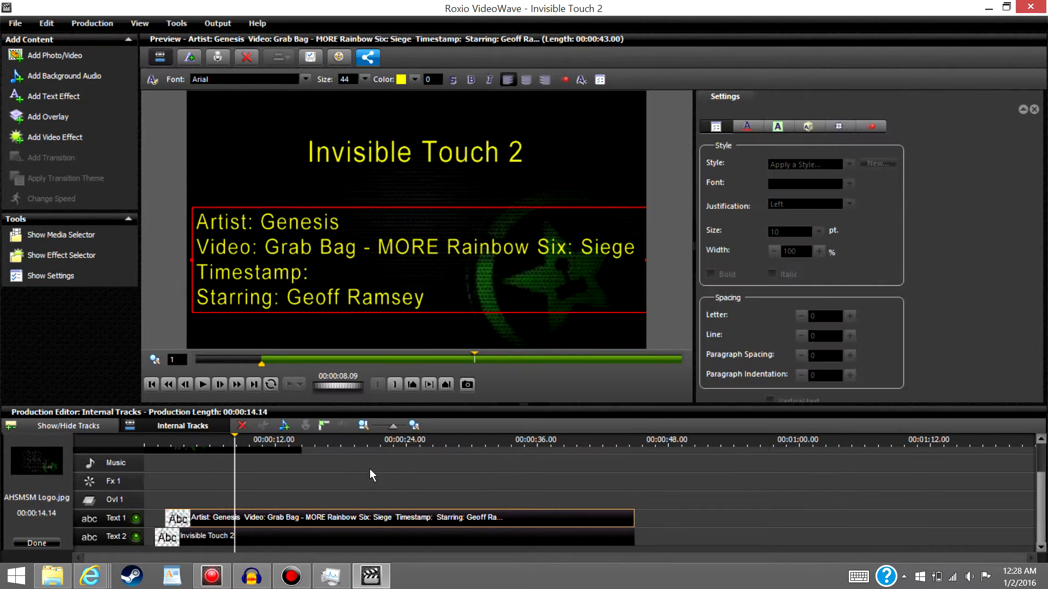
pyautogui.click(307, 274)
pyautogui.write('4:')
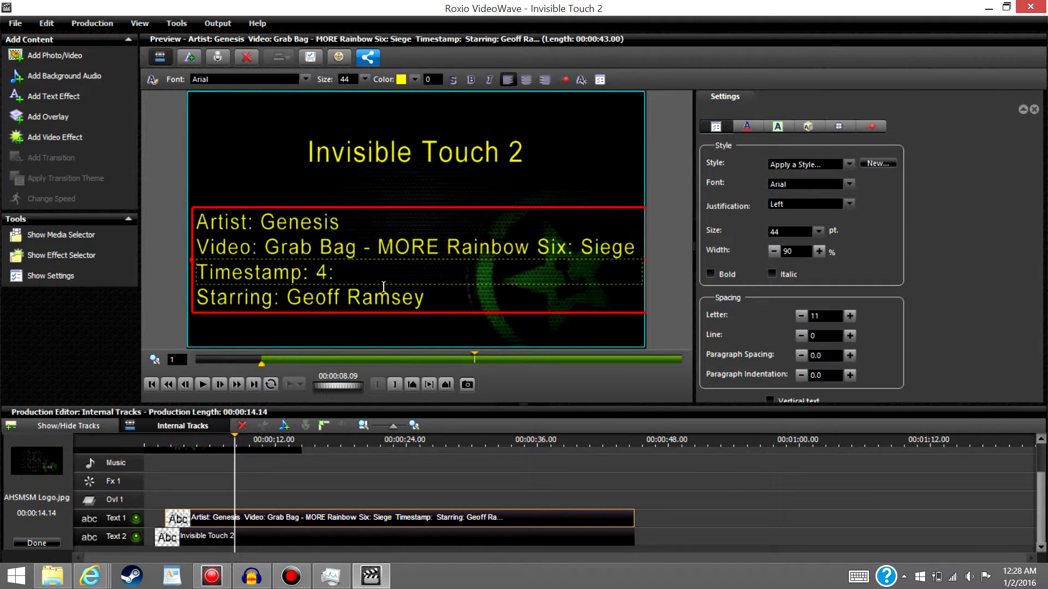
pyautogui.write('20')
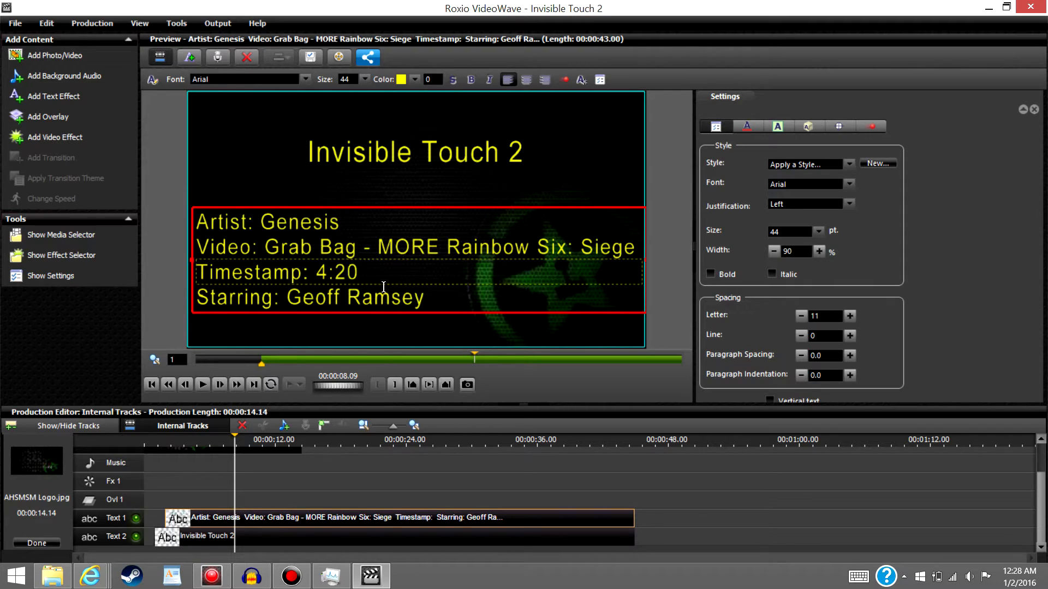
# - Recheck the song's file name in File Explorer and change the start time on the Timestamp line to 4:40
pyautogui.click(55, 577)
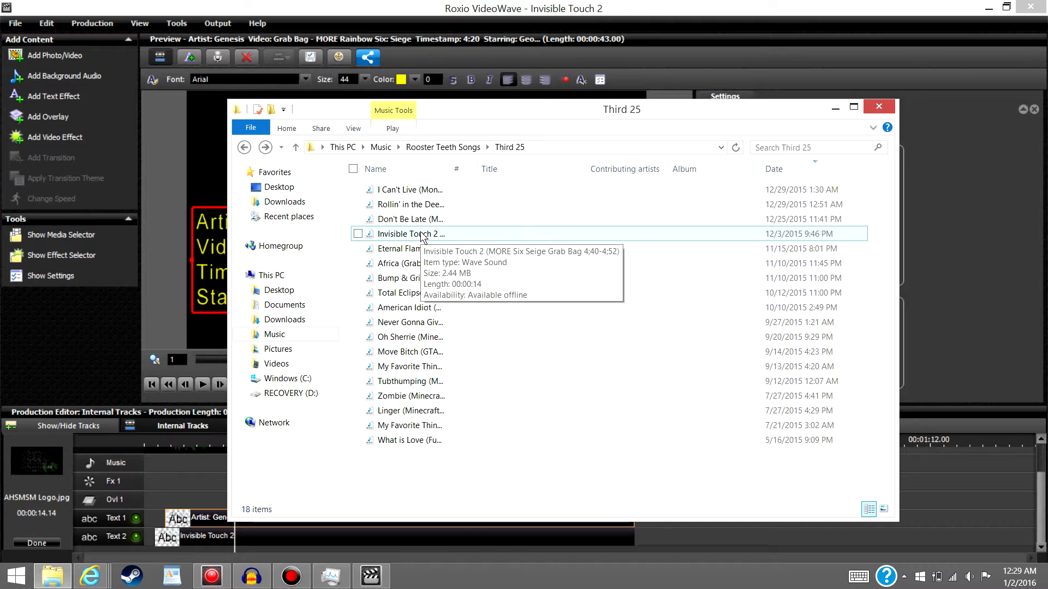
pyautogui.click(452, 5)
pyautogui.click(344, 269)
pyautogui.press('BackSpace')
pyautogui.write('4')
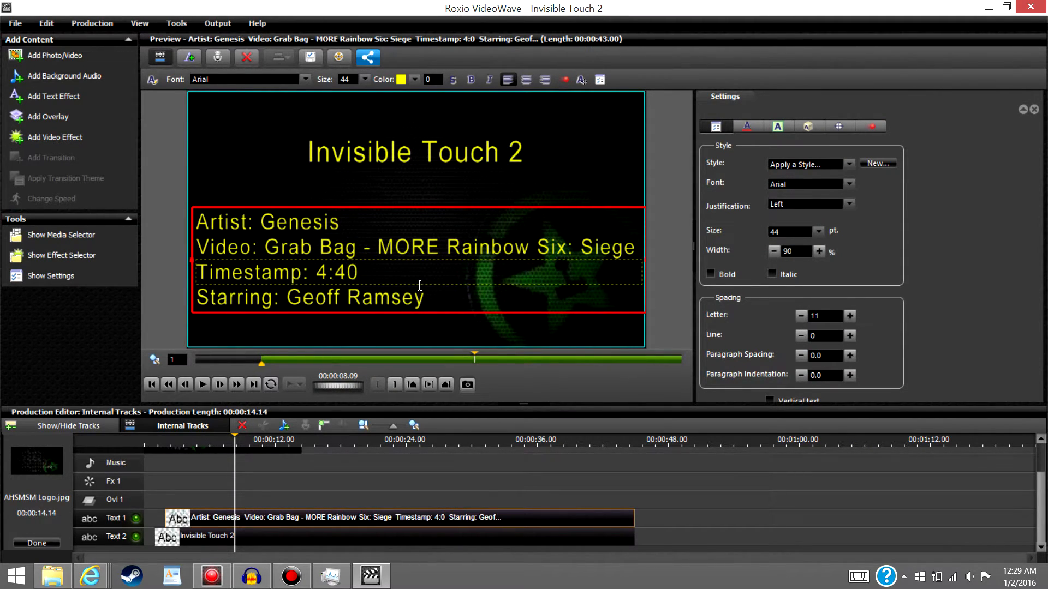
# - Append the end time "-4:52" to the Timestamp line of the credits text
pyautogui.press('End')
pyautogui.write('-$:52')
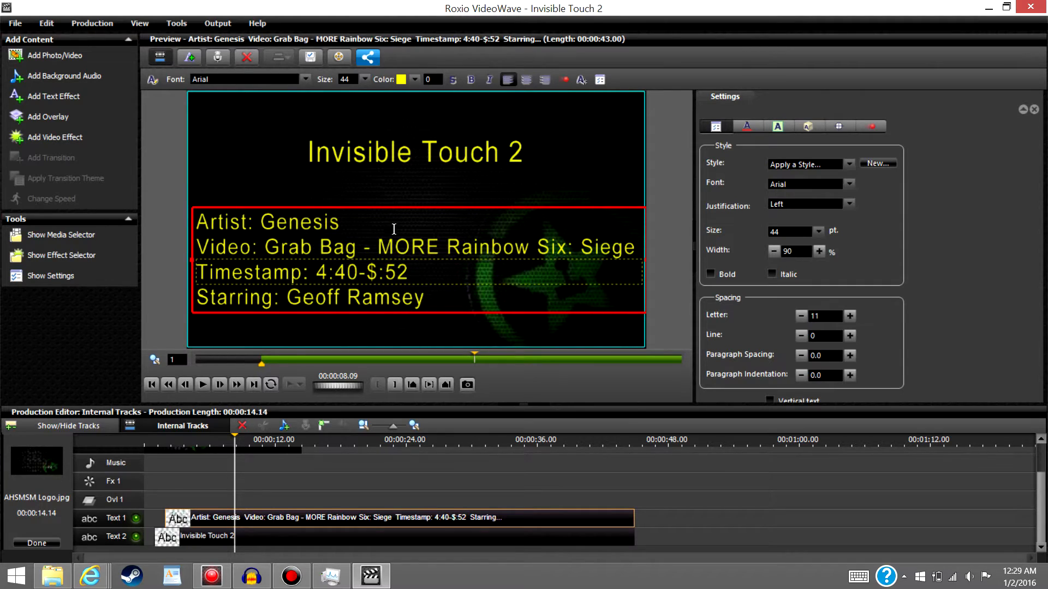
pyautogui.click(375, 273)
pyautogui.press('BackSpace')
pyautogui.write('4')
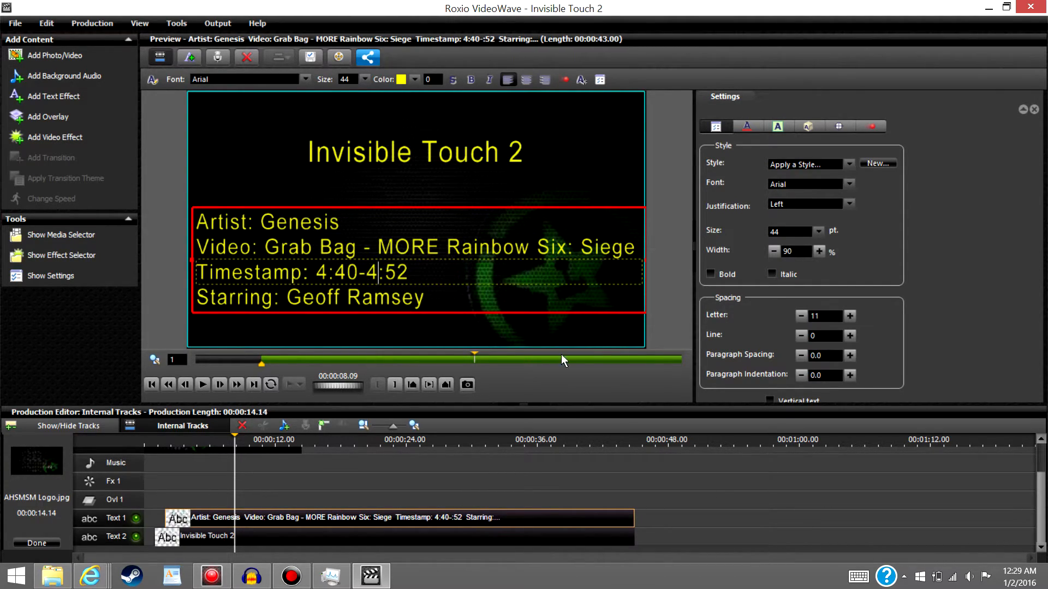
# - Finish editing the logo clip's internal tracks and play the whole production in the preview
pyautogui.click(713, 485)
pyautogui.click(37, 543)
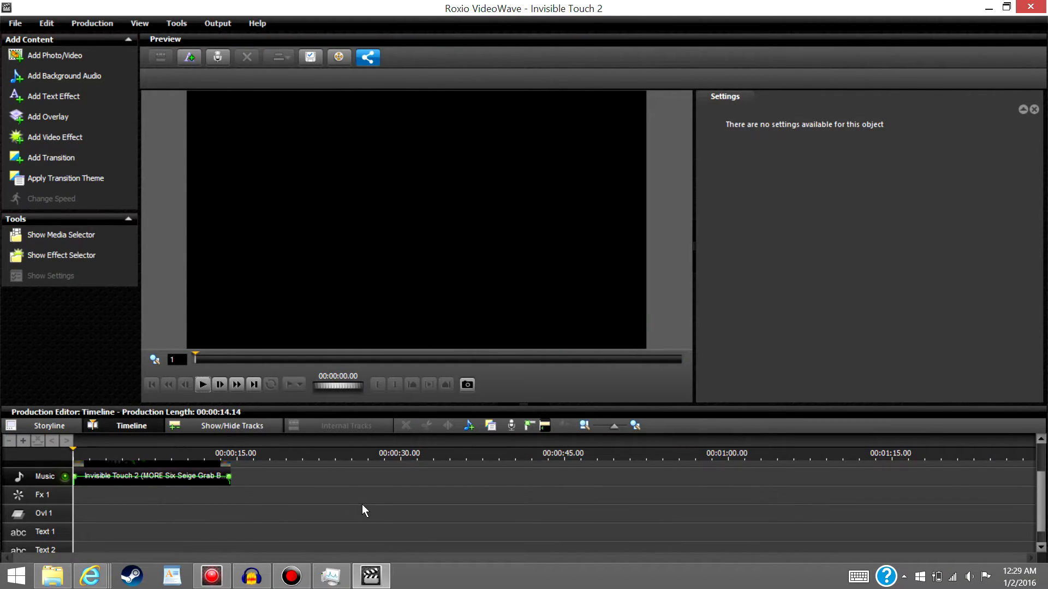
pyautogui.click(205, 383)
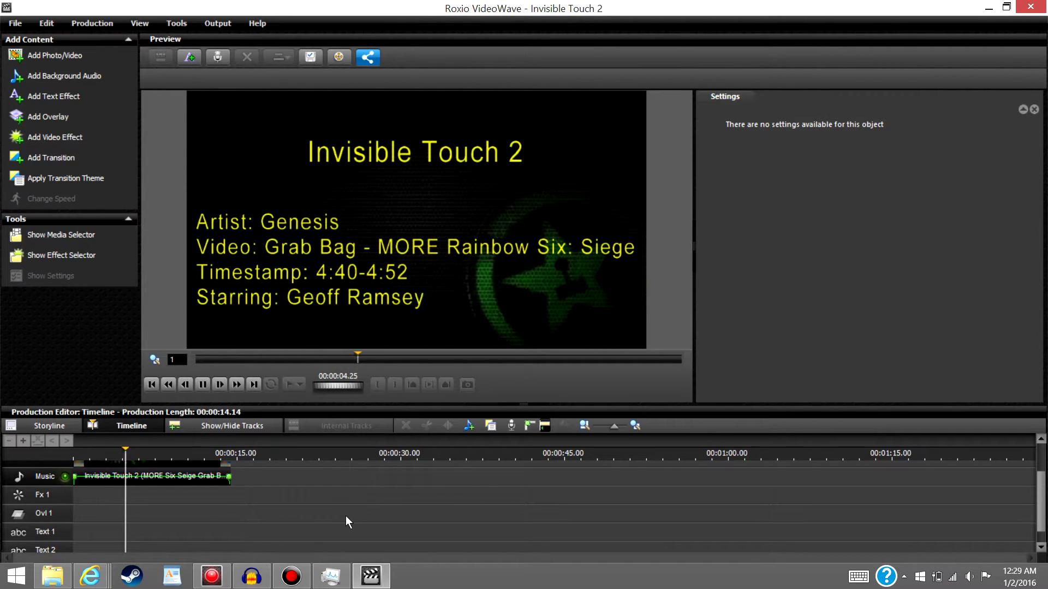
# - View the Grab Bag video page in Internet Explorer once more and return to Roxio VideoWave
pyautogui.moveTo(90, 576)
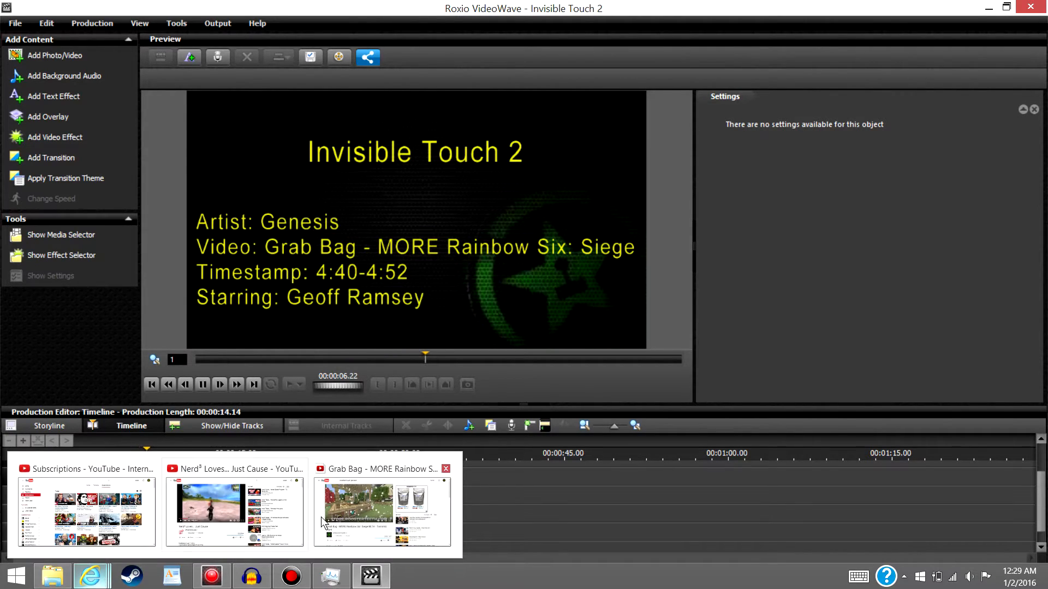
pyautogui.moveTo(240, 524)
pyautogui.click(382, 513)
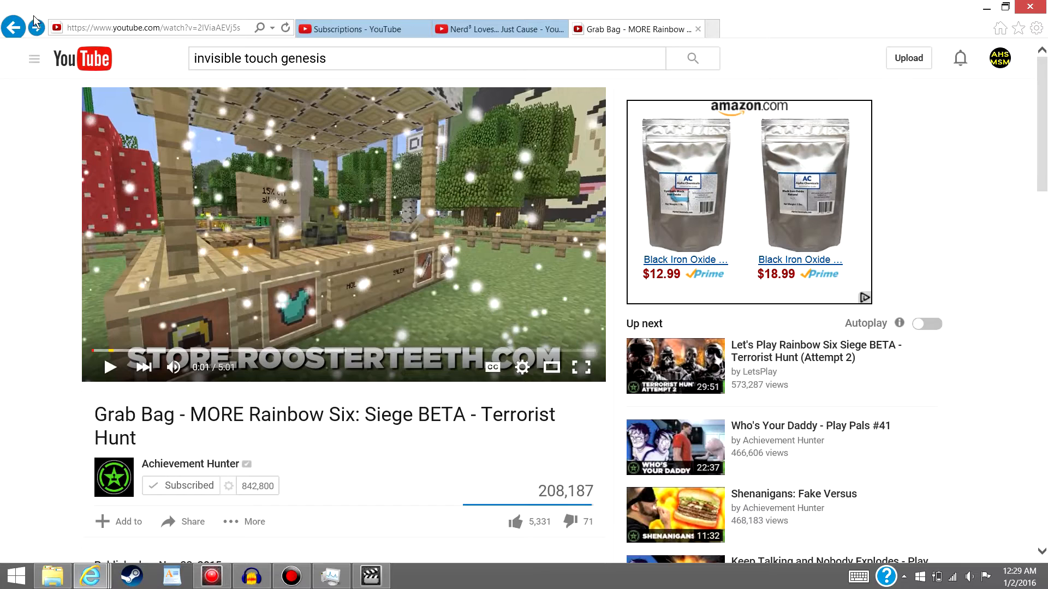
pyautogui.click(370, 576)
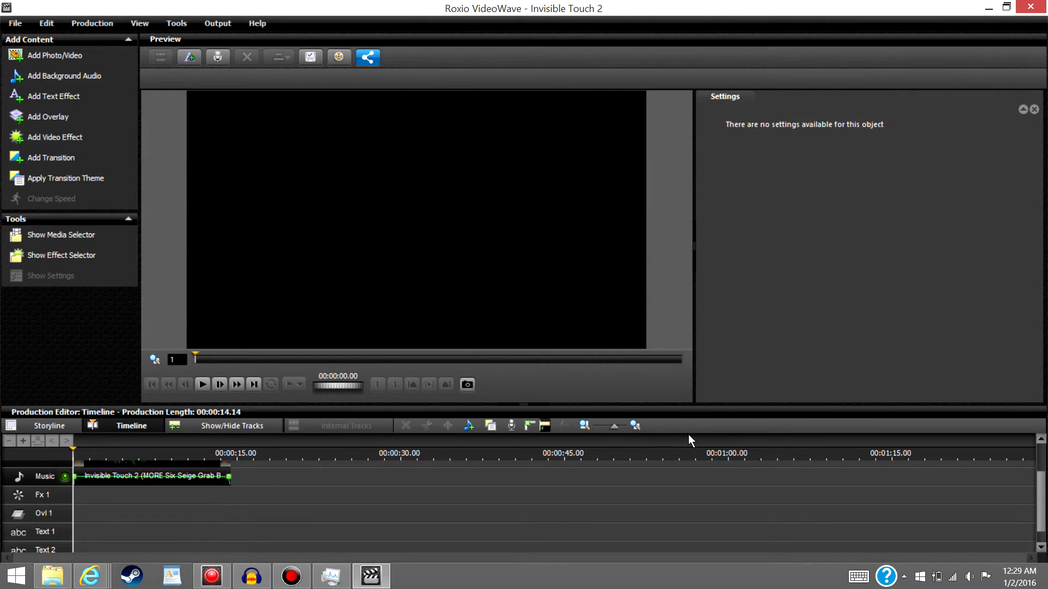
# - Try to render the production as video file "Invisible Touch 2" at AVCHD 1920x1080/60p quality with Normalize Audio enabled
pyautogui.click(218, 23)
pyautogui.click(235, 40)
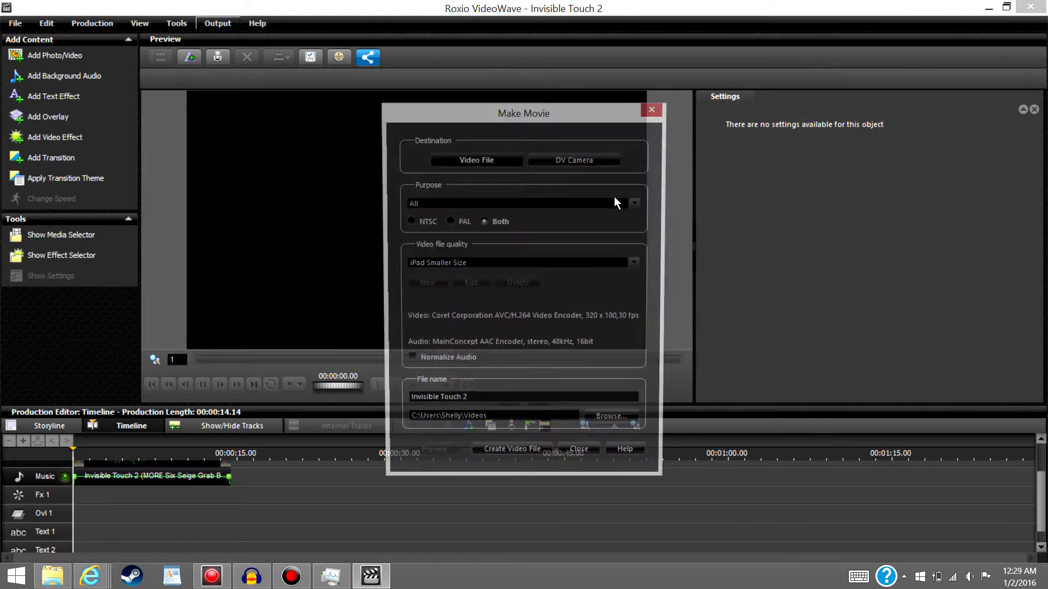
pyautogui.click(638, 264)
pyautogui.scroll(1, 714, 341)
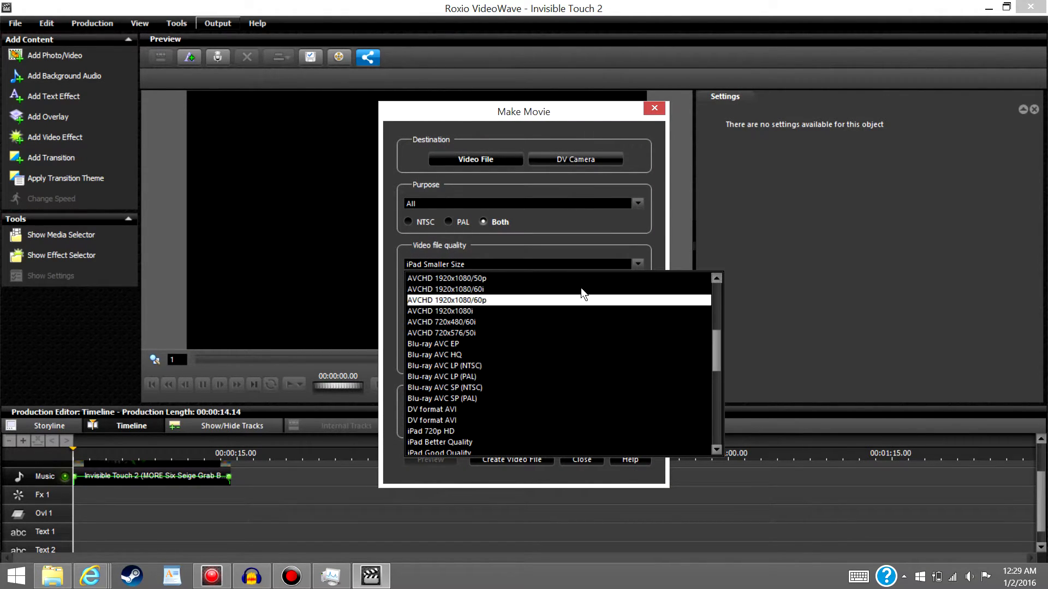
pyautogui.click(488, 300)
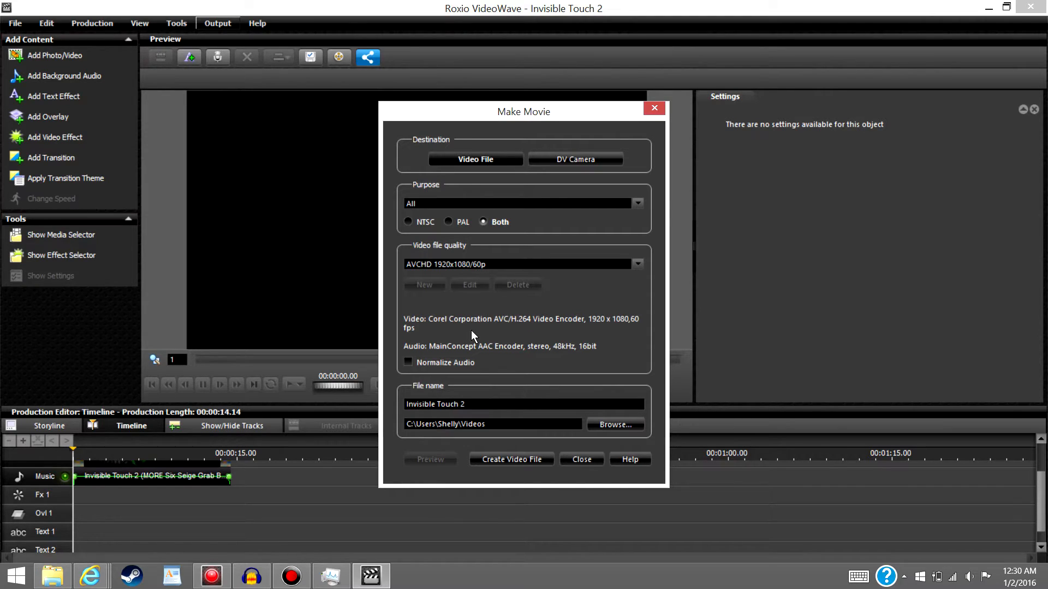
pyautogui.click(409, 363)
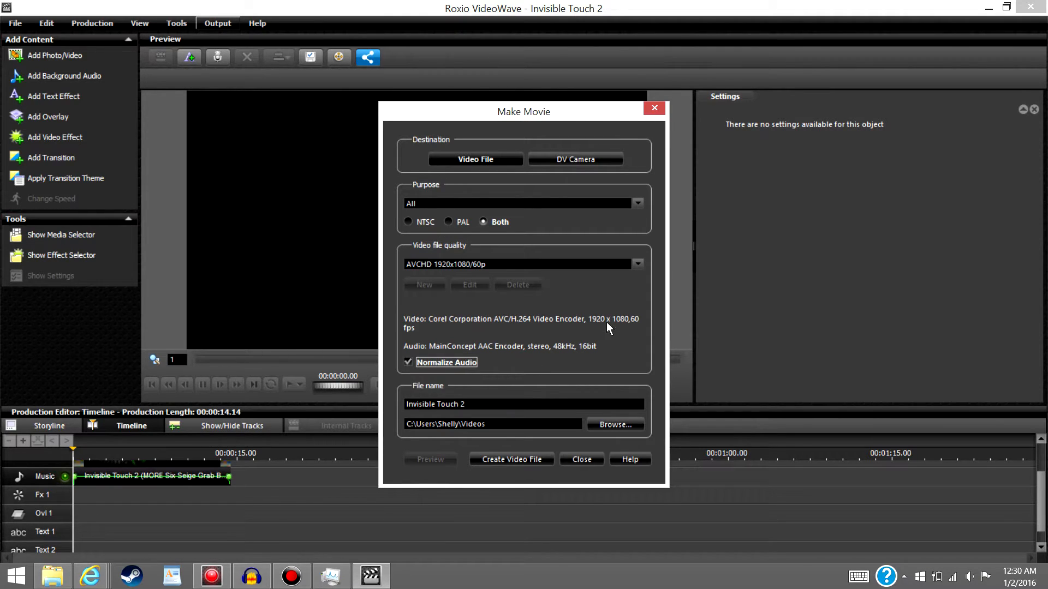
pyautogui.click(505, 458)
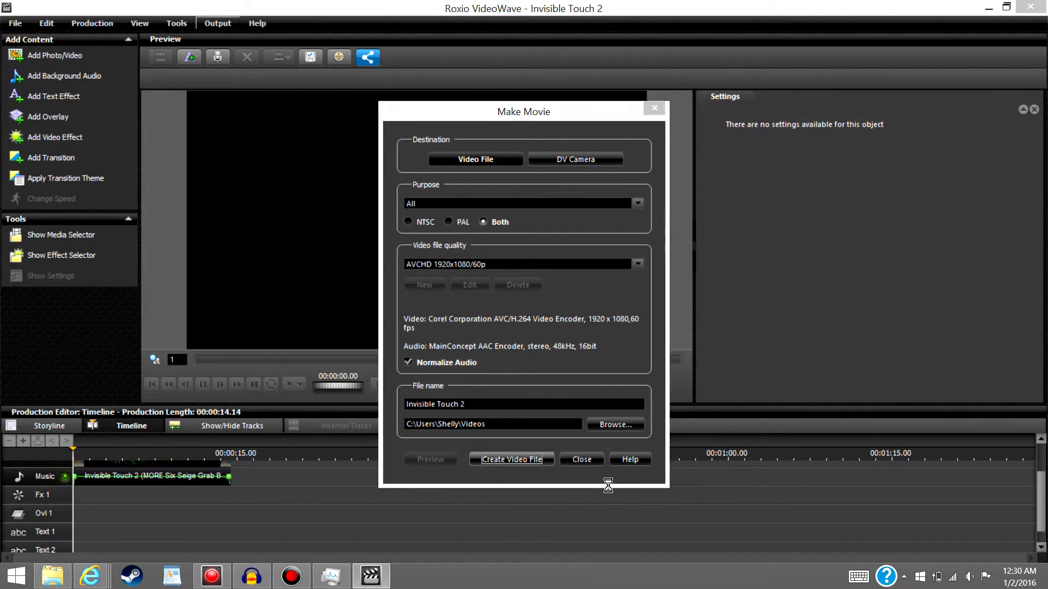
# - Move the Render window aside and cancel the running render
pyautogui.moveTo(526, 90); pyautogui.dragTo(378, 77)
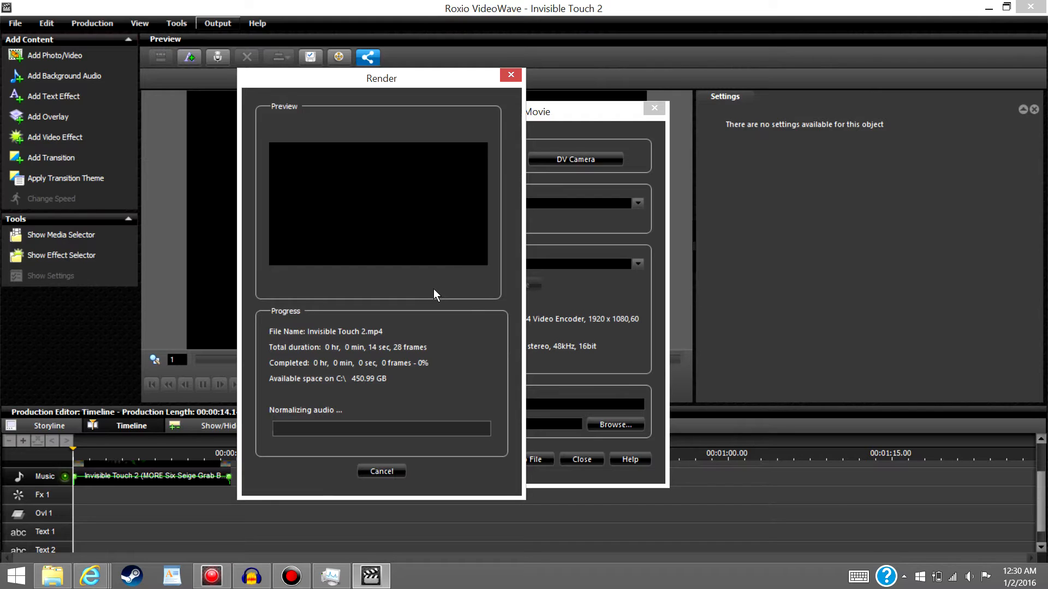
pyautogui.click(381, 472)
pyautogui.click(510, 75)
# - Enable Normalize Audio, choose AVCHD 1920x1080/60p as the video file quality and start creating the "Invisible Touch 2" video file again
pyautogui.click(432, 363)
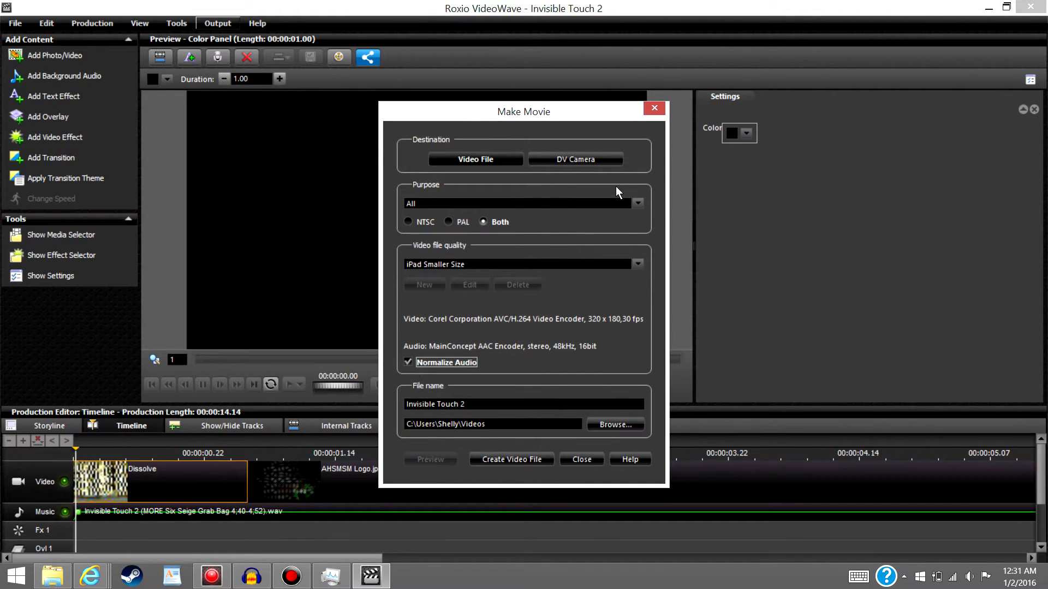
pyautogui.click(637, 263)
pyautogui.moveTo(714, 349); pyautogui.dragTo(712, 330)
pyautogui.click(479, 343)
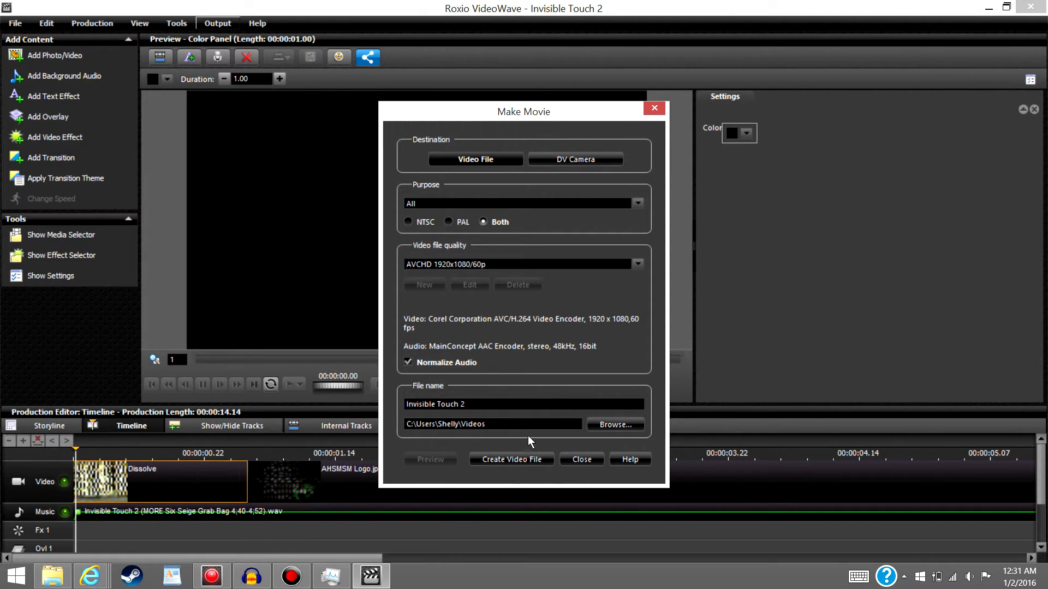
pyautogui.click(518, 461)
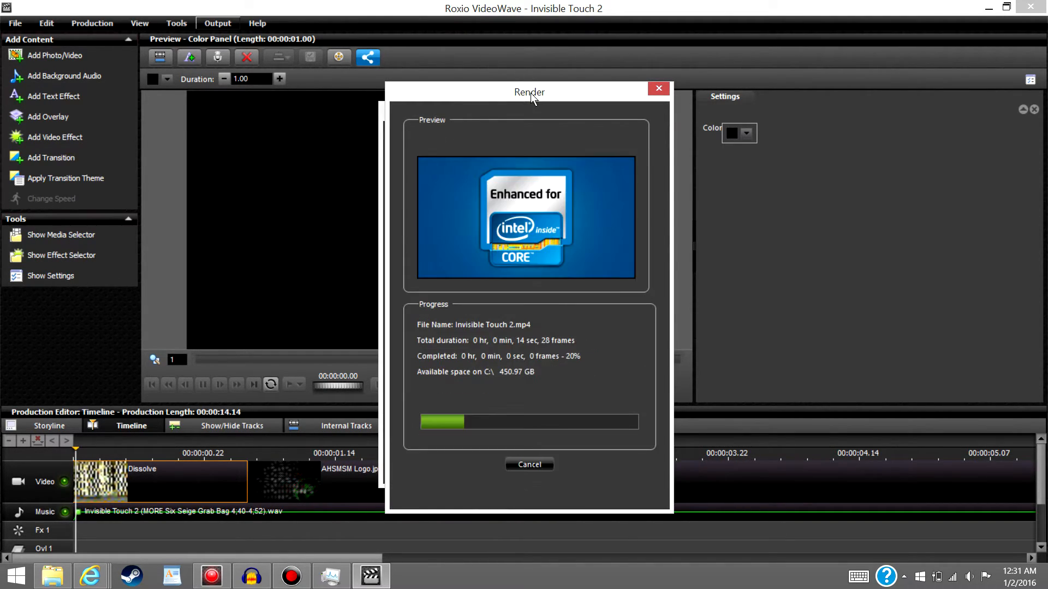
# - Move the Render progress window aside while the video file is being created
pyautogui.moveTo(531, 92); pyautogui.dragTo(312, 73)
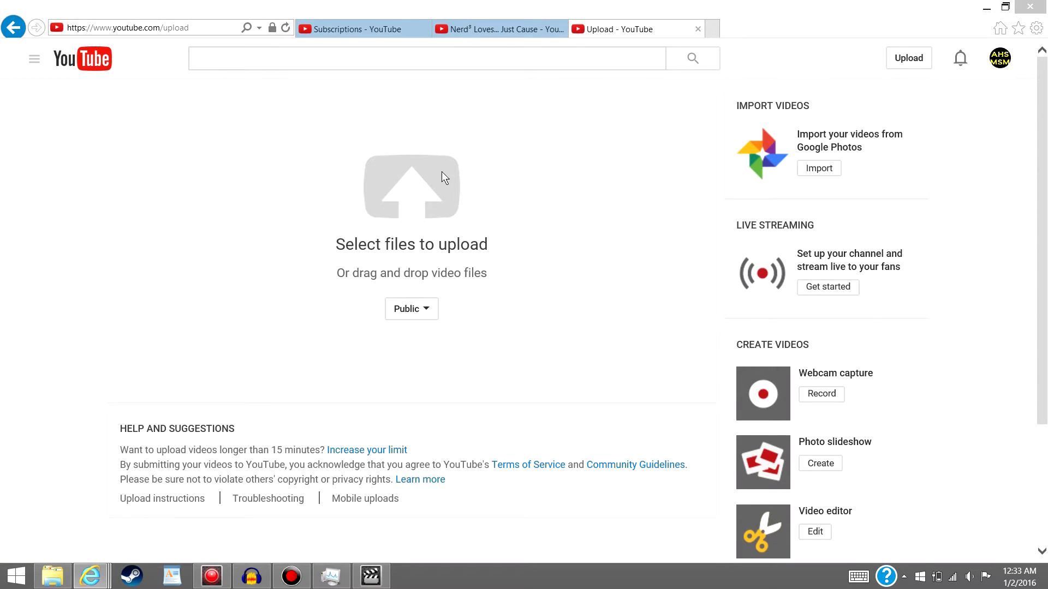
# - On YouTube's upload page in Internet Explorer, select the video file from the Videos folder and start uploading it
pyautogui.click(440, 176)
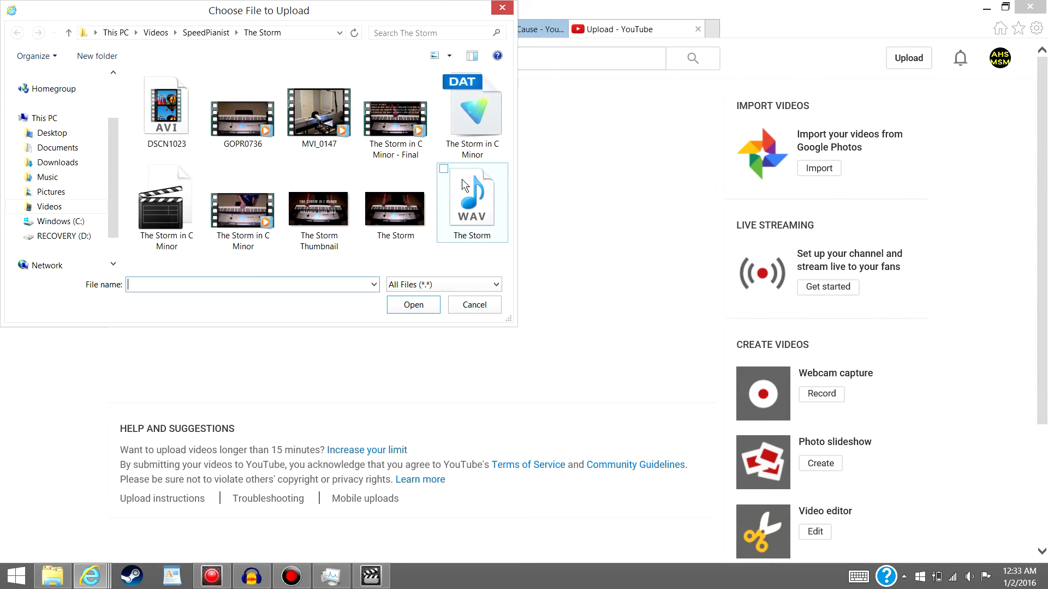
pyautogui.click(49, 206)
pyautogui.scroll(-2, 322, 169)
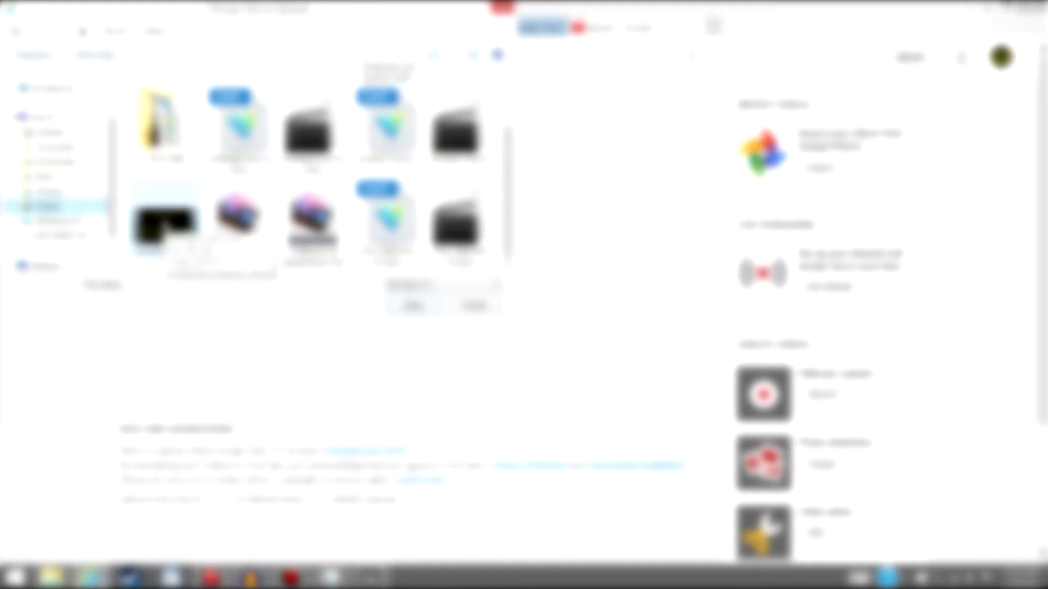
pyautogui.doubleClick(163, 226)
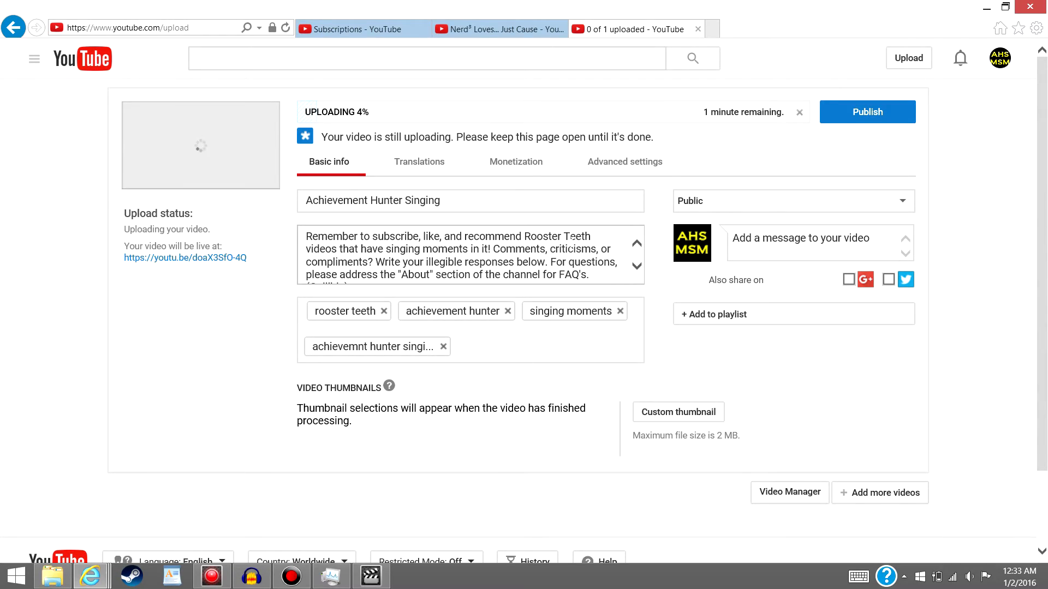
# - Title the video "Achievement Hunter Singing Invisible Touch 2 - AHSMSM" and add it to the All AHSMSM Edits playlist
pyautogui.click(481, 201)
pyautogui.write('I')
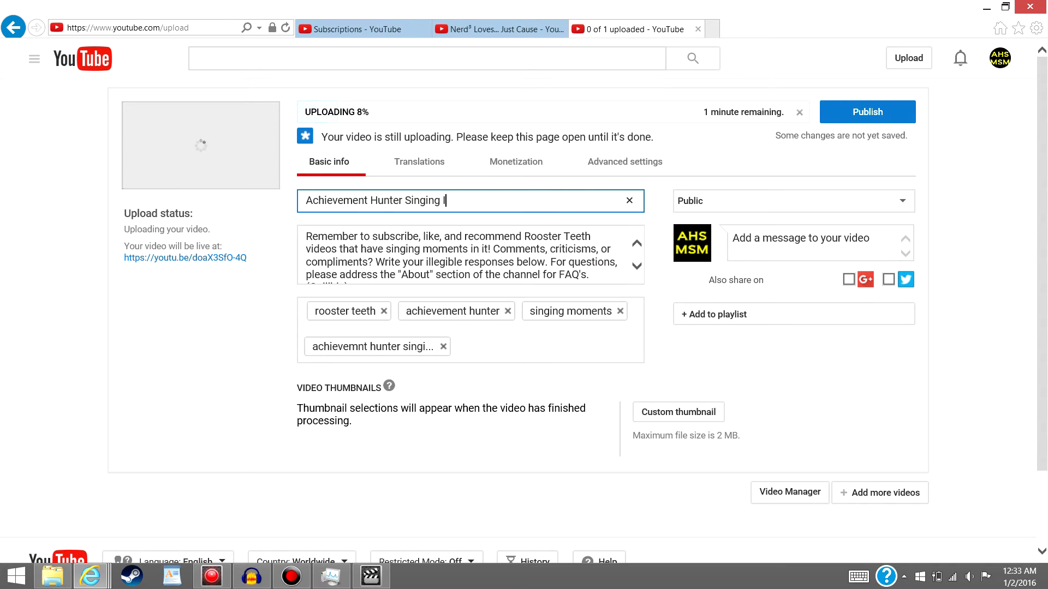
pyautogui.write('nvisible Touch ')
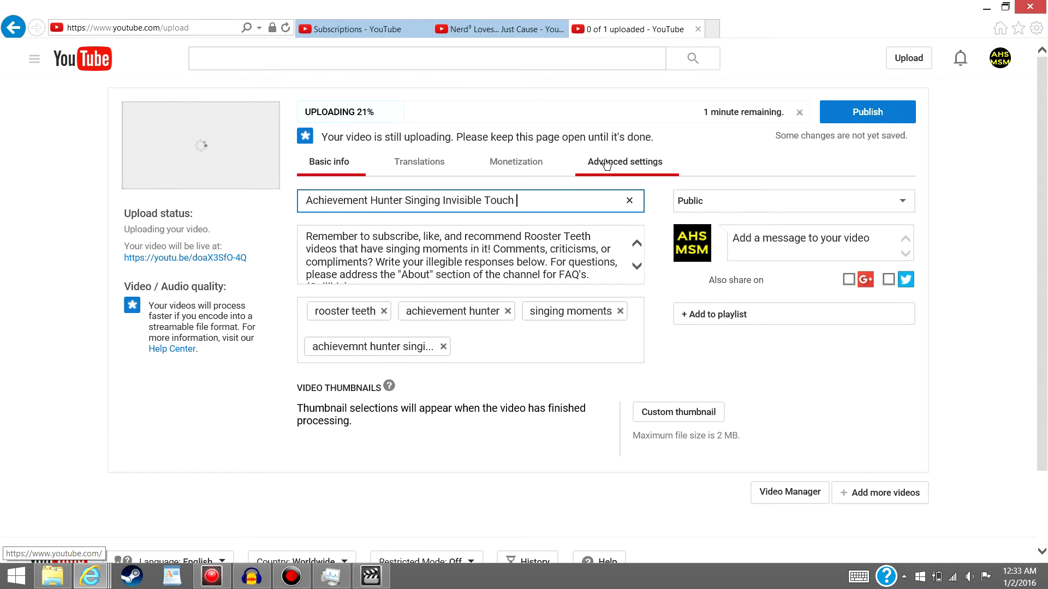
pyautogui.write('2 - AHSMSM')
pyautogui.click(793, 320)
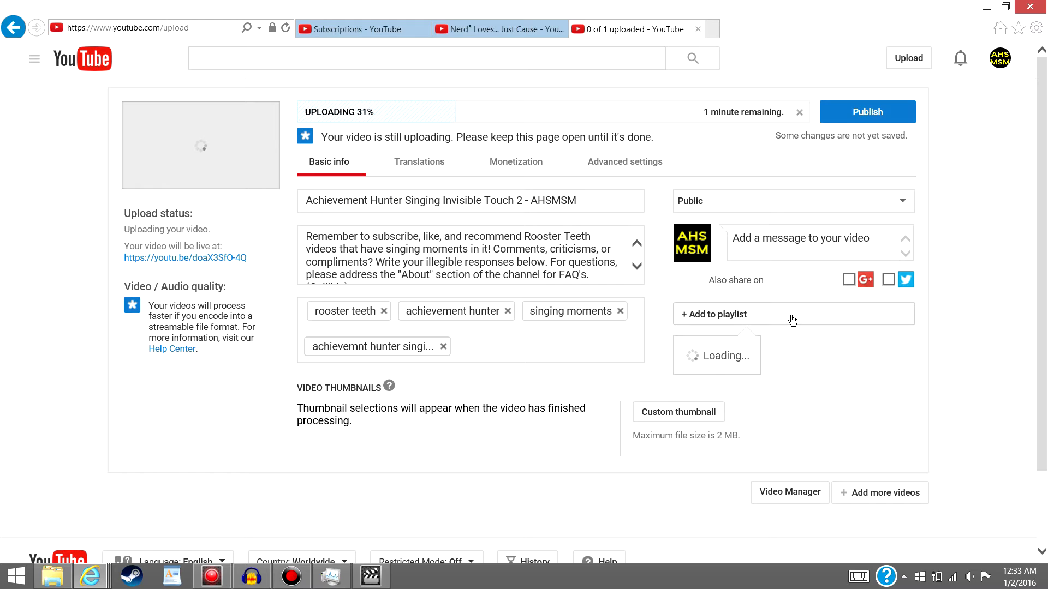
pyautogui.click(786, 388)
# - Set the video's privacy to Scheduled, with publication on Jan 3, 2016 at 12:00 PM
pyautogui.click(715, 192)
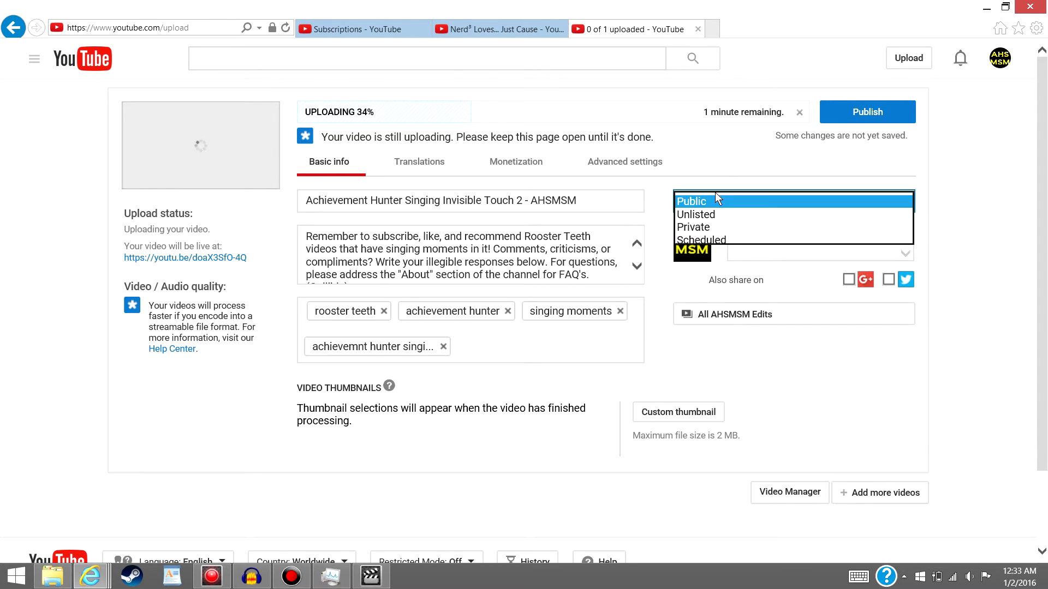
pyautogui.click(721, 240)
pyautogui.click(878, 237)
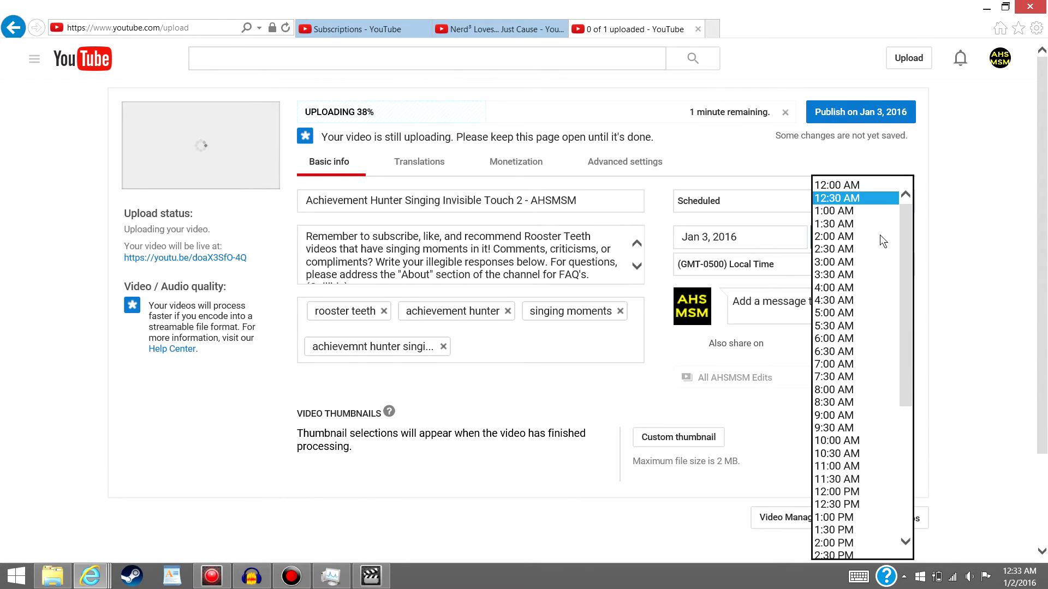
pyautogui.click(850, 492)
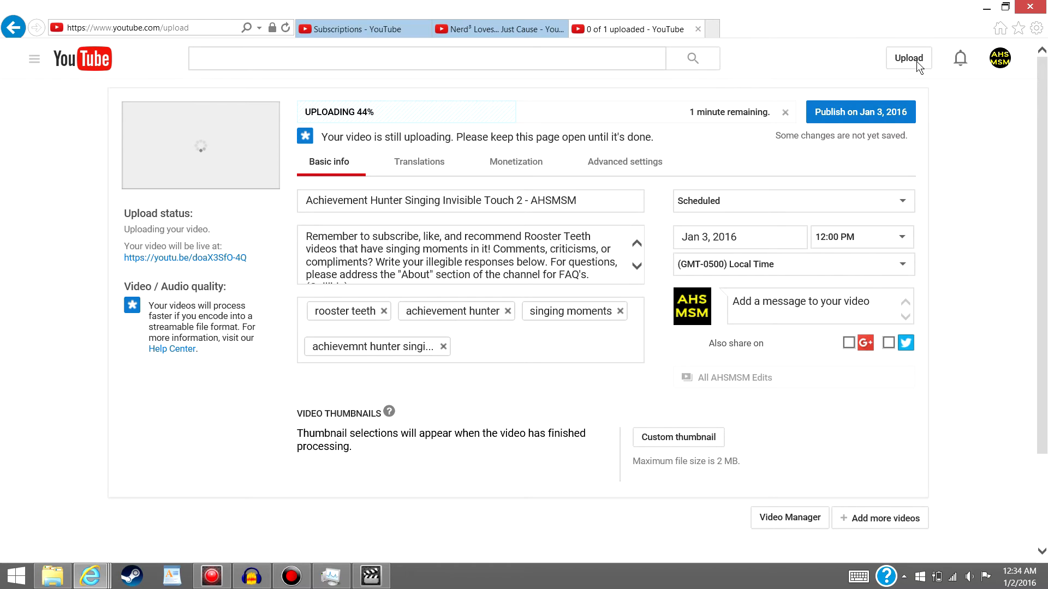
# - Upload again in a new browser tab, titled "Achievement Hunter Singing Invisible Touch 2 - AHSMSM", and add it to the All AHSMSM Edits playlist
pyautogui.click(719, 30)
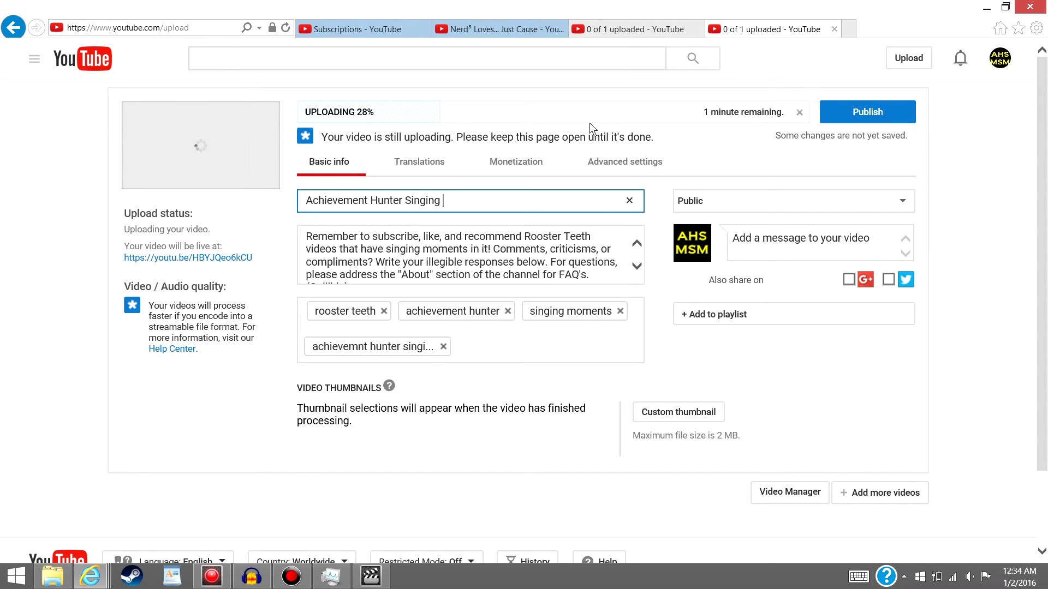
pyautogui.write('Invisible Touch 2 - AHSMSM')
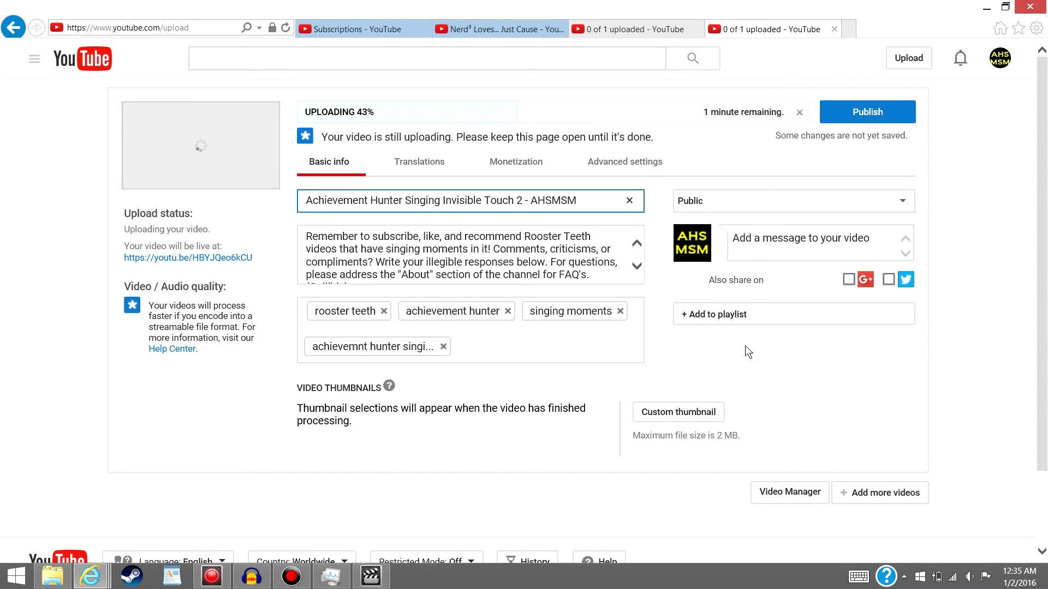
pyautogui.click(753, 316)
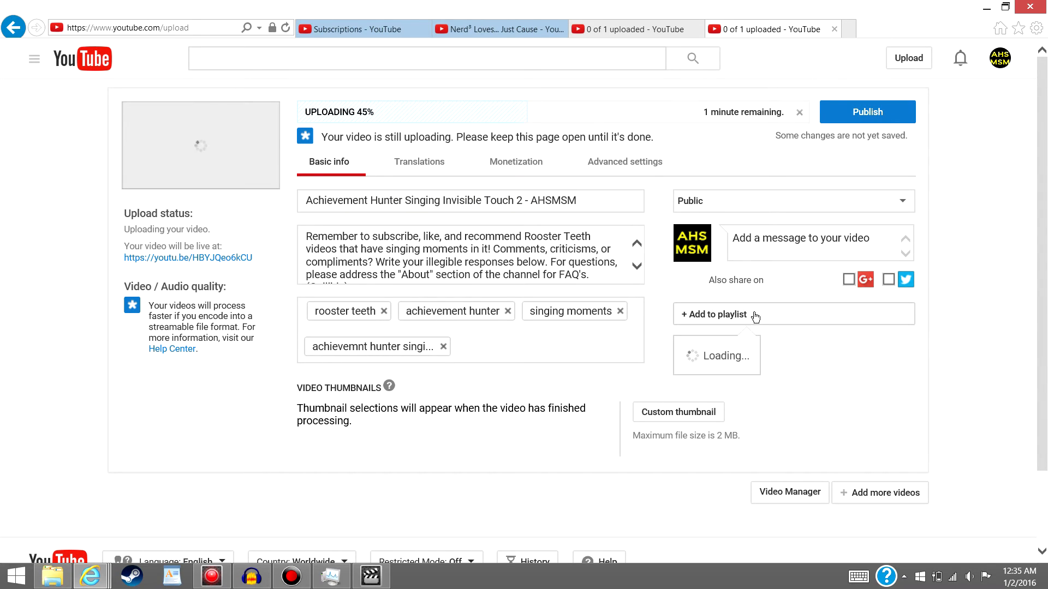
pyautogui.click(775, 386)
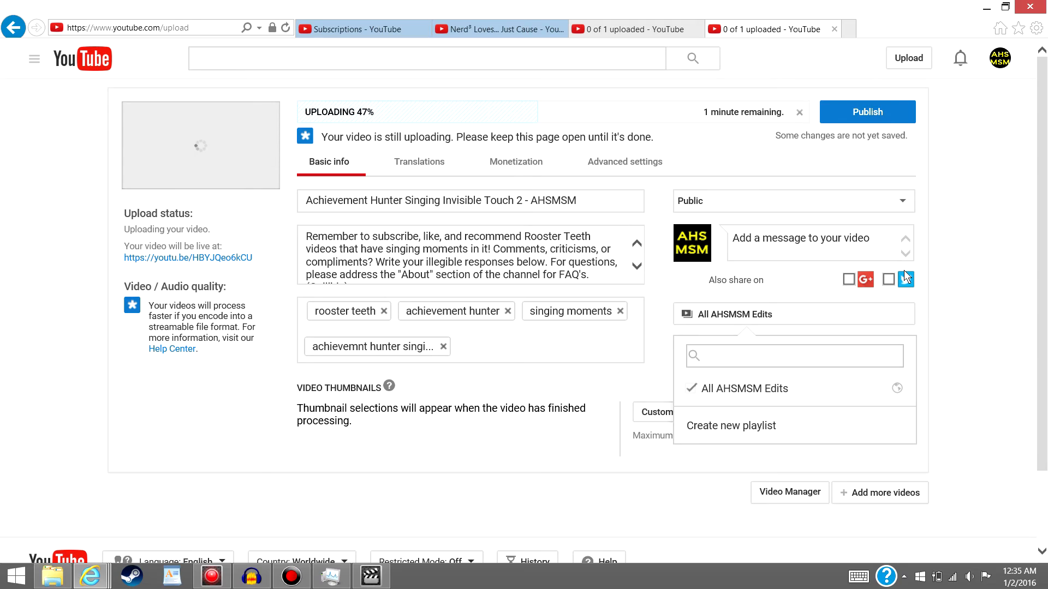
pyautogui.click(942, 227)
# - Make the new upload Scheduled and set its publication to Jan 2, 2016 at 12:00 PM
pyautogui.click(758, 203)
pyautogui.click(709, 241)
pyautogui.click(708, 237)
pyautogui.press('BackSpace')
pyautogui.write('2')
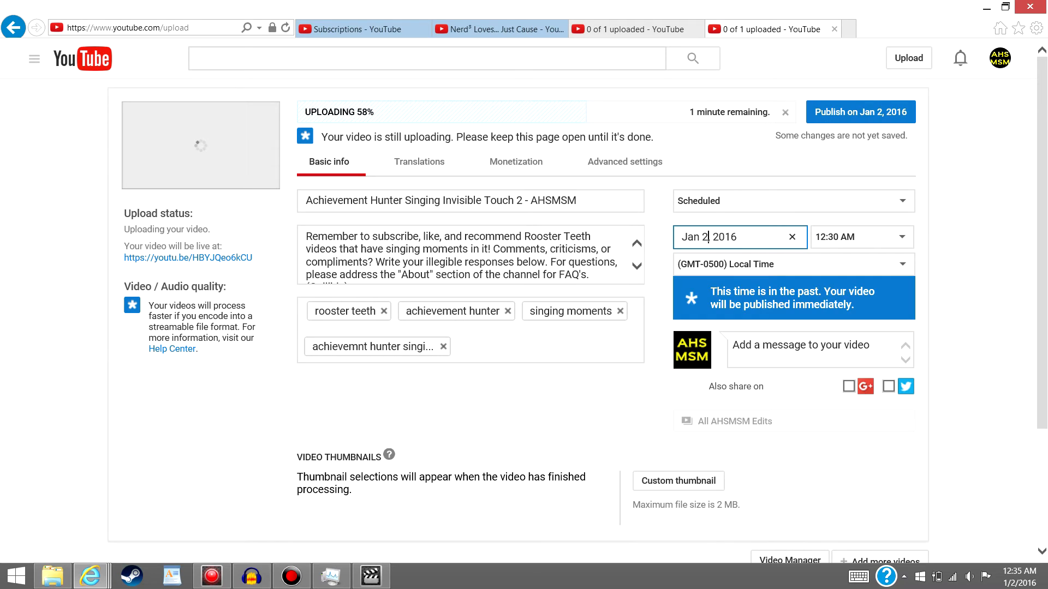
pyautogui.click(877, 236)
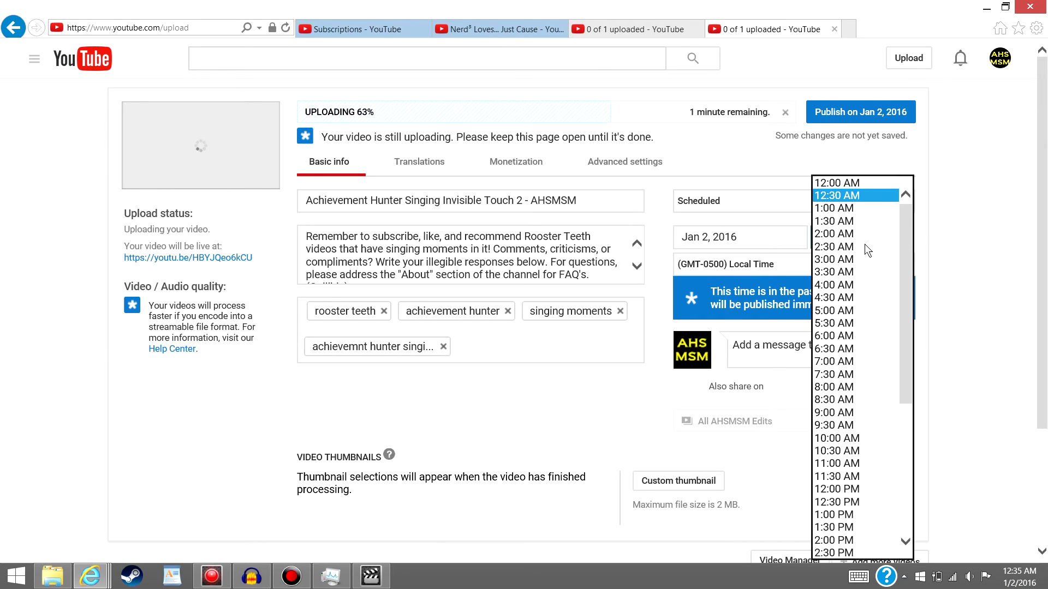
pyautogui.click(854, 489)
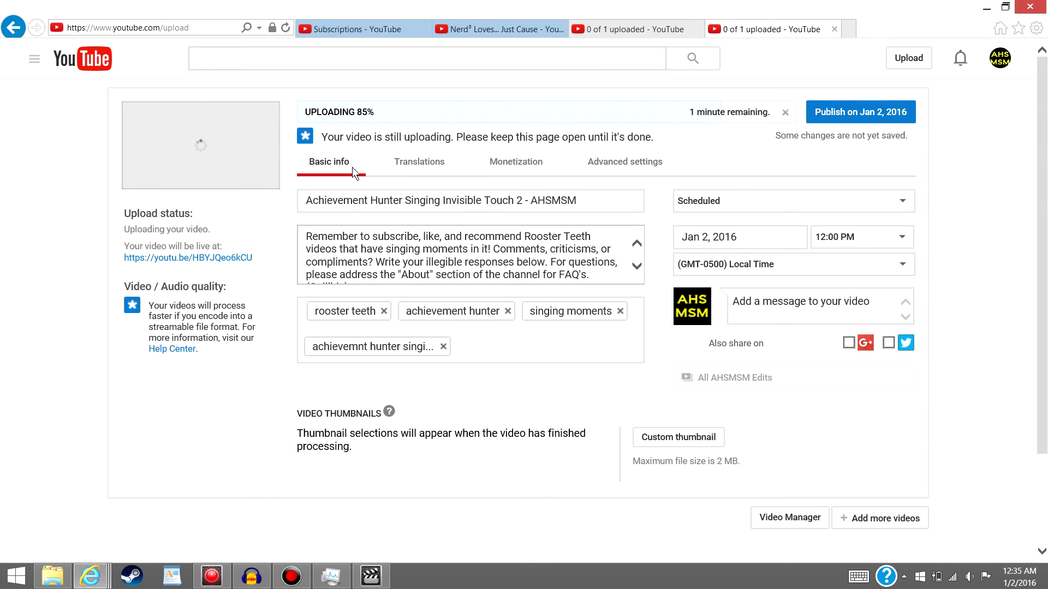
# - Confirm the video's scheduled publication for Jan 2, 2016, leaving its description text as it is
pyautogui.click(307, 236)
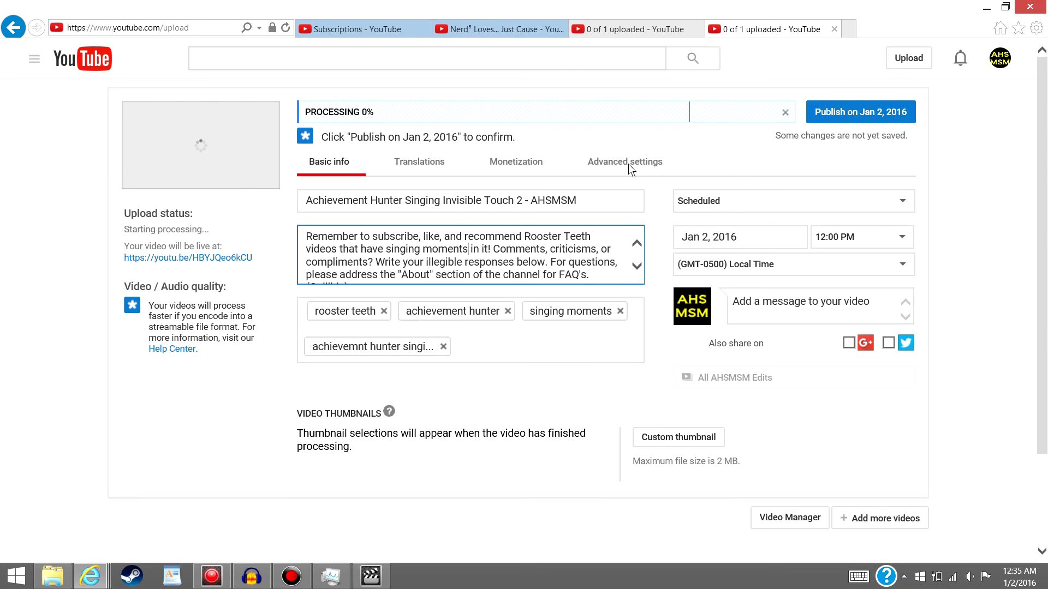
pyautogui.click(889, 113)
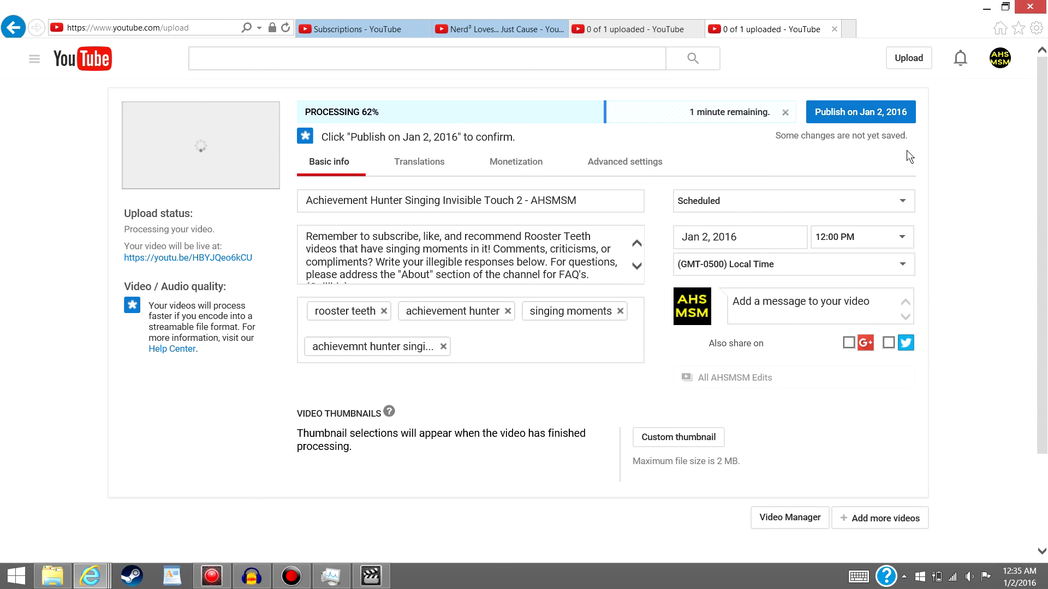
pyautogui.click(680, 439)
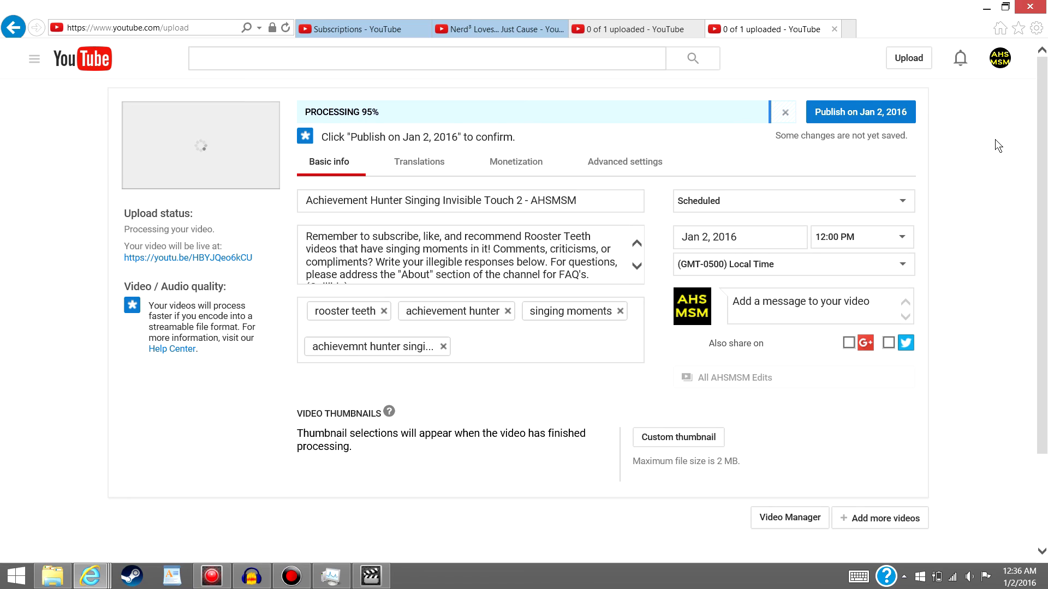
pyautogui.click(866, 122)
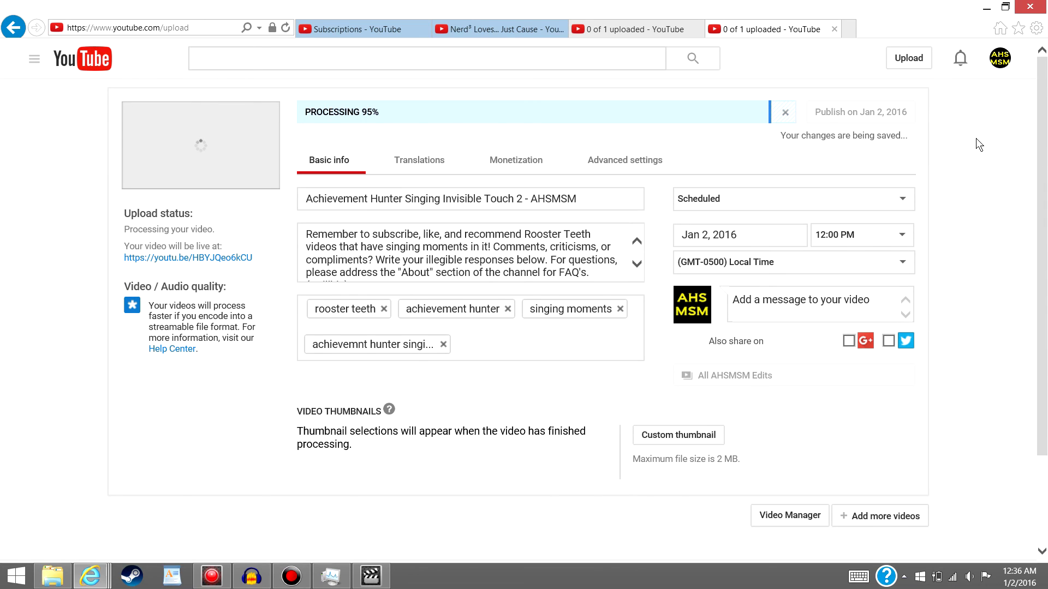